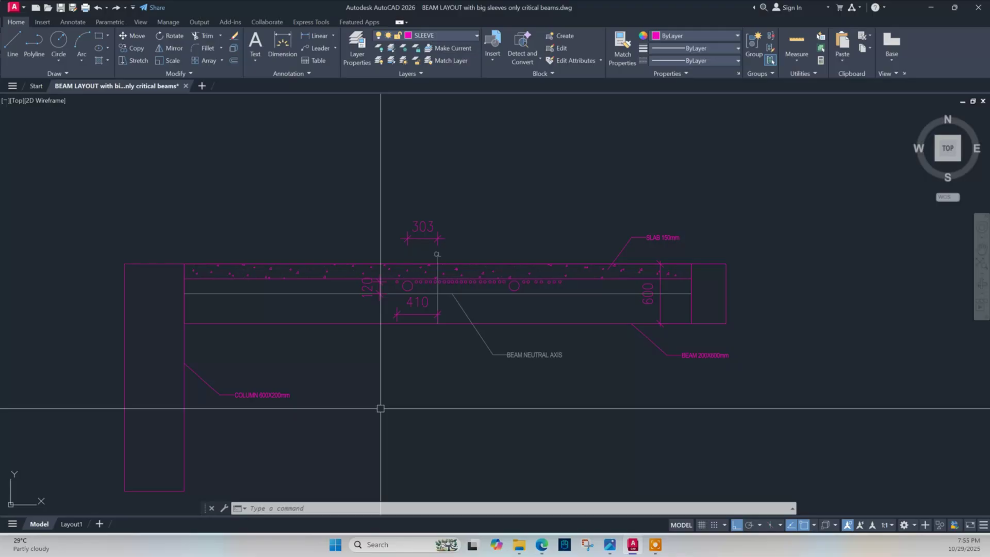
Pan the beam layout drawing to review the sleeve openings beneath the slab.
{"action": "middle_click_drag", "start_coordinate": [368, 398], "coordinate": [355, 387]}
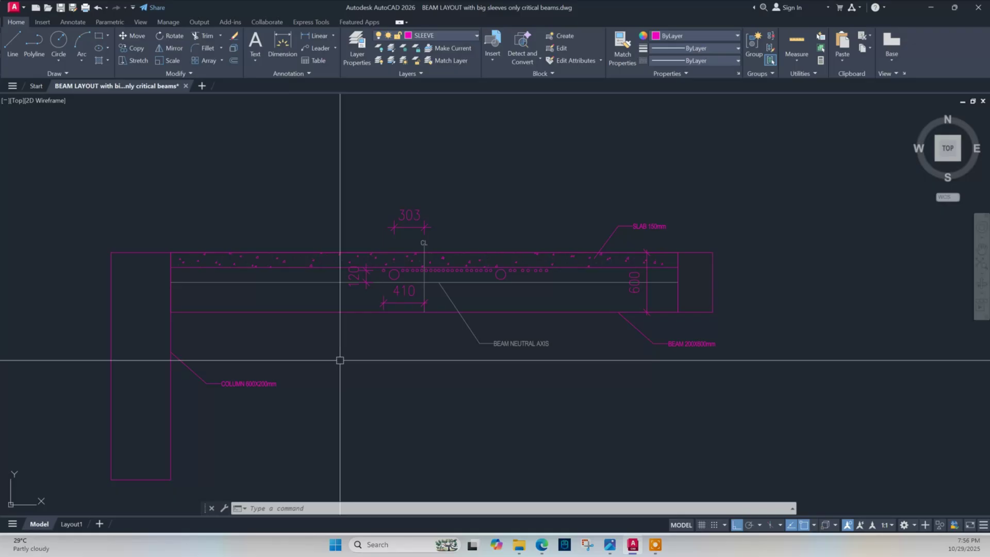
{"action": "middle_click_drag", "start_coordinate": [377, 365], "coordinate": [356, 360]}
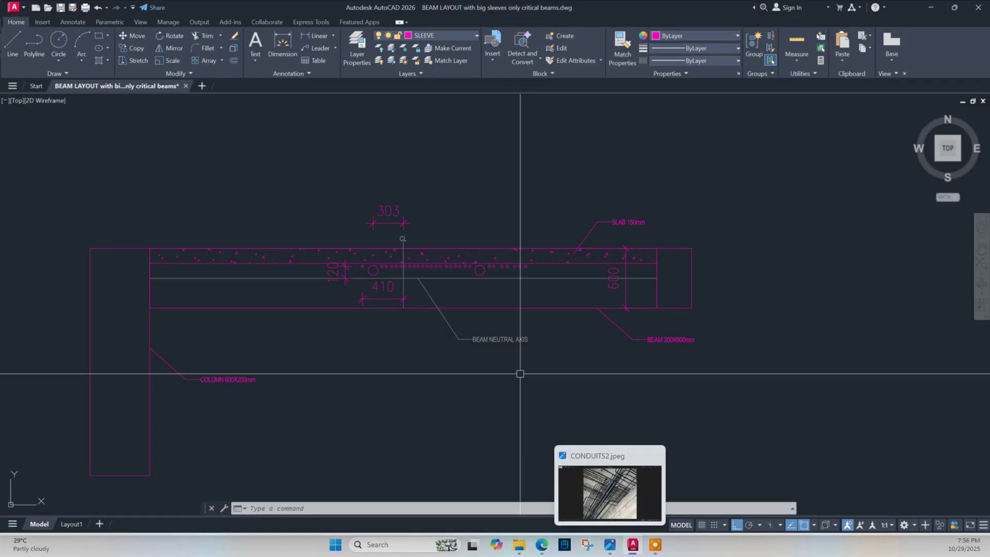
Bring up the CONDUITS2.jpeg photo of ceiling conduits in Photos.
{"action": "left_click", "coordinate": [586, 487]}
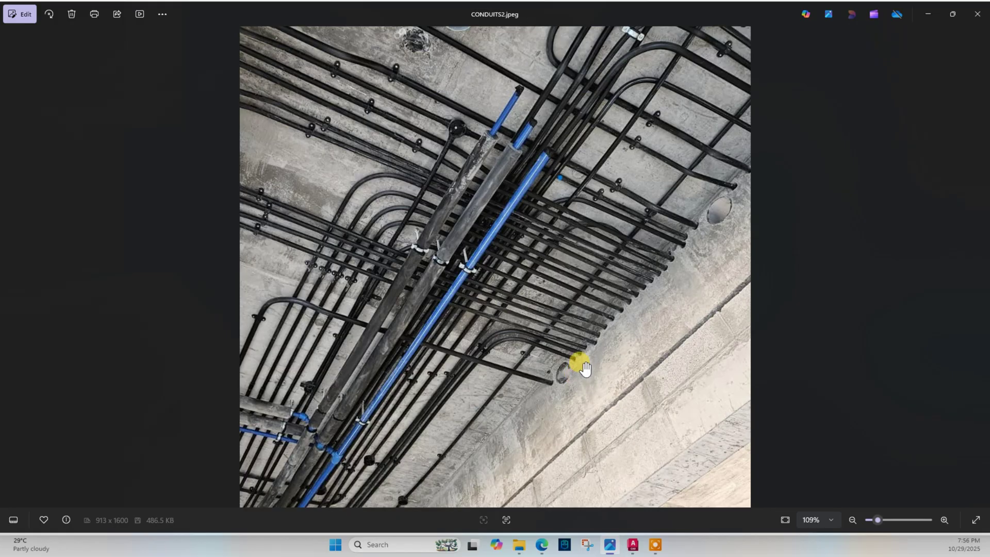
Put the photo away and select the column and beam outlines to check them.
{"action": "left_click", "coordinate": [928, 14]}
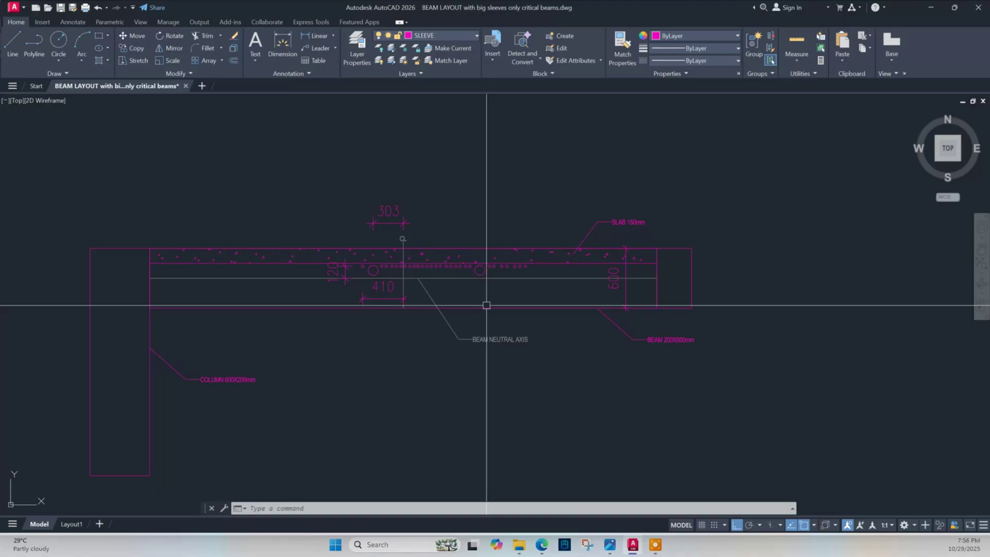
{"action": "left_click", "coordinate": [150, 328]}
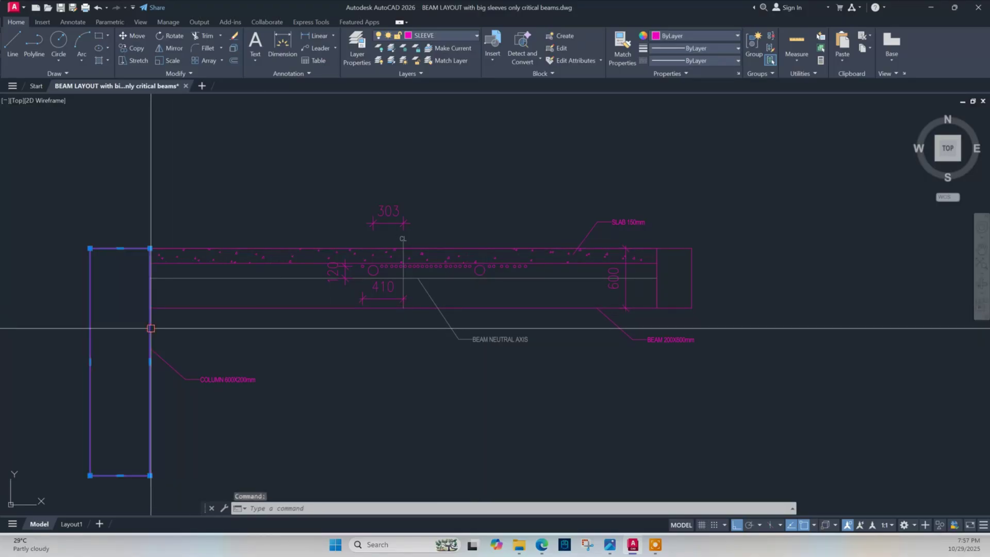
{"action": "key", "text": "Escape"}
{"action": "left_click", "coordinate": [677, 310]}
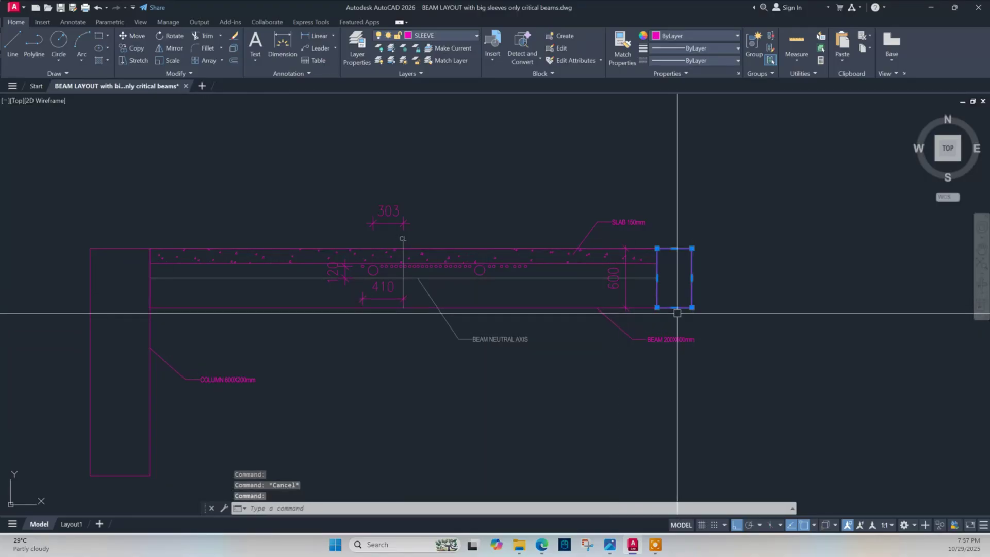
{"action": "left_click", "coordinate": [490, 308]}
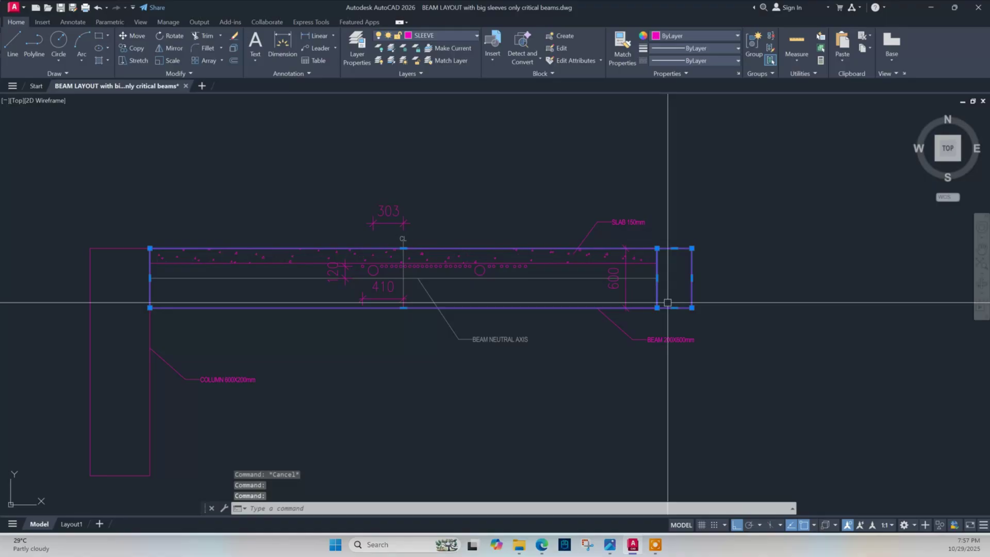
{"action": "key", "text": "Escape"}
{"action": "left_click", "coordinate": [298, 308]}
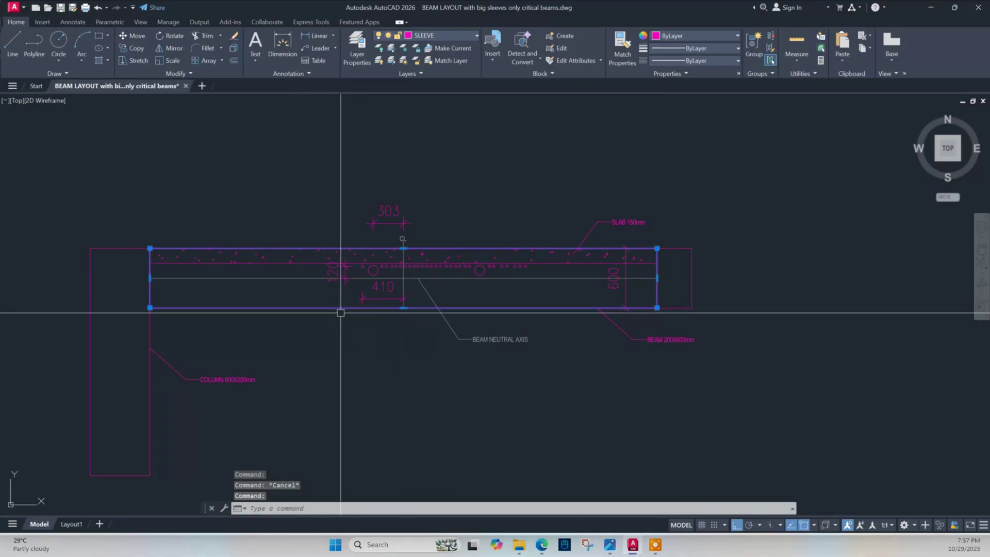
Add a 5100 linear dimension spanning the beam end to end, placed above it.
{"action": "left_click", "coordinate": [316, 35]}
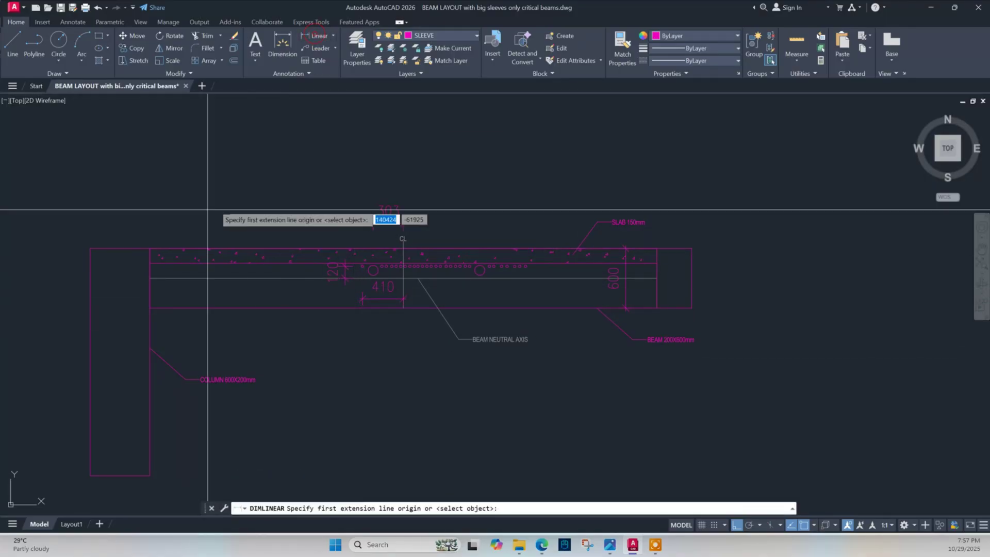
{"action": "left_click", "coordinate": [150, 249]}
{"action": "left_click", "coordinate": [656, 249]}
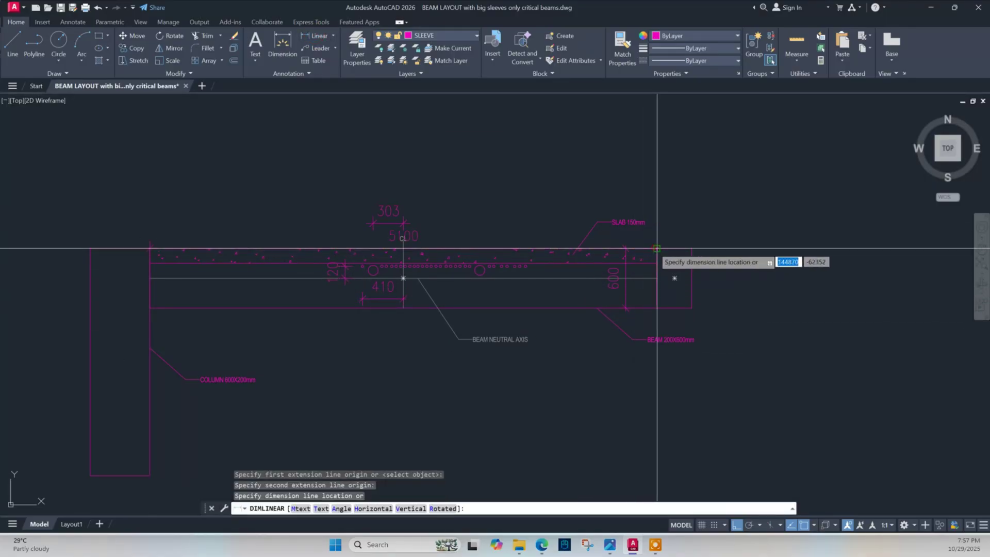
{"action": "left_click", "coordinate": [633, 186]}
{"action": "key", "text": "Escape"}
{"action": "scroll", "coordinate": [440, 261], "scroll_direction": "up", "scroll_amount": 2}
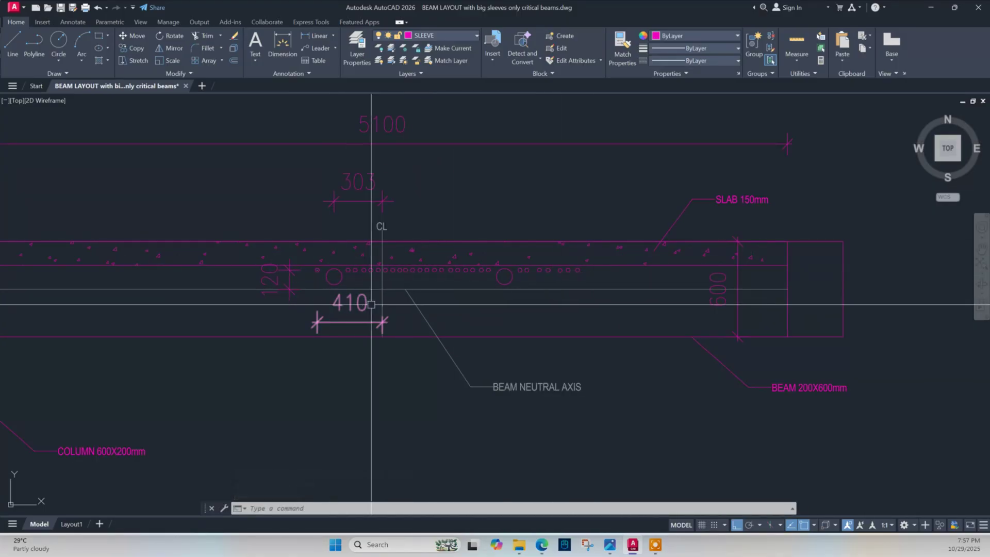
{"action": "scroll", "coordinate": [374, 314], "scroll_direction": "down", "scroll_amount": 2}
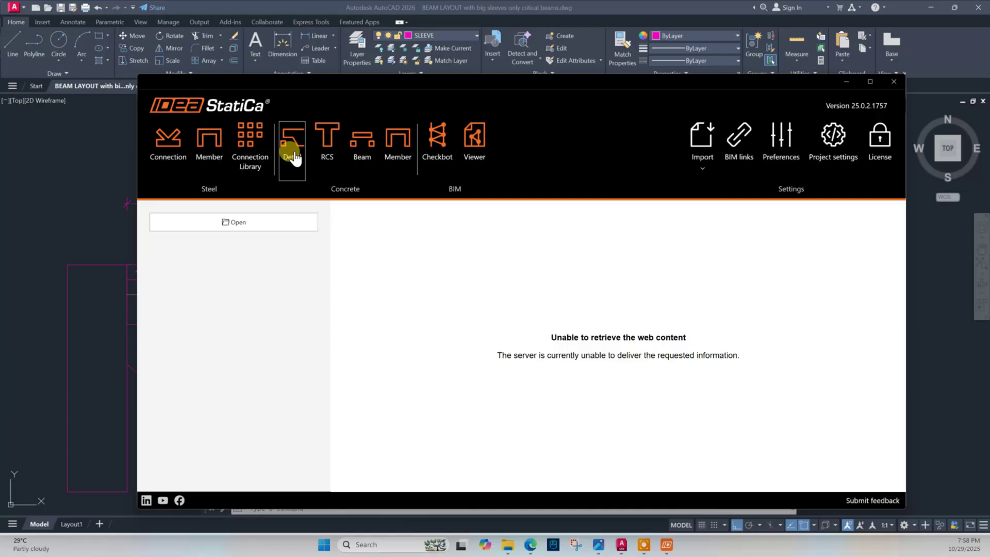
Start a new Detail project in a maximized window with the EU design code.
{"action": "left_click", "coordinate": [292, 155]}
{"action": "left_click", "coordinate": [754, 105]}
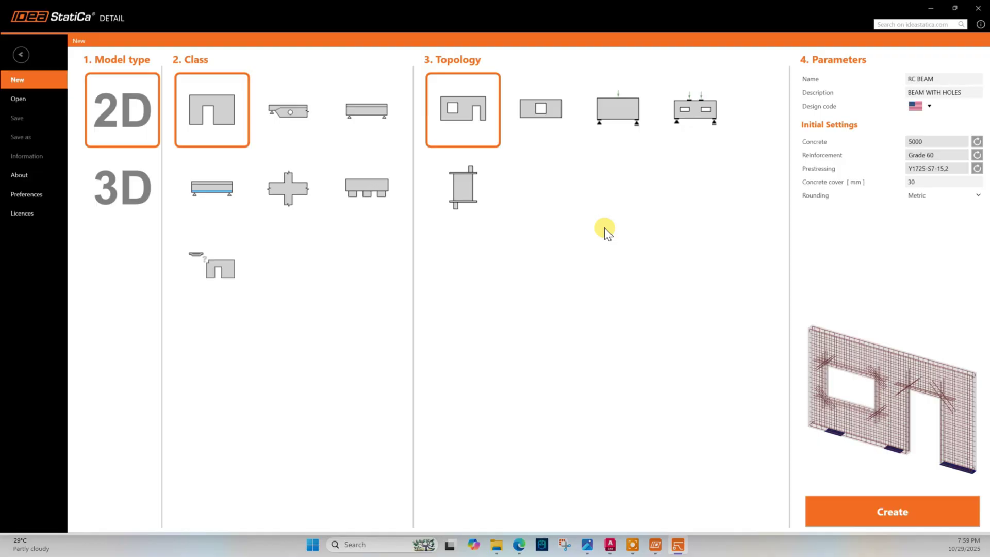
{"action": "left_click", "coordinate": [931, 110]}
{"action": "left_click", "coordinate": [919, 121]}
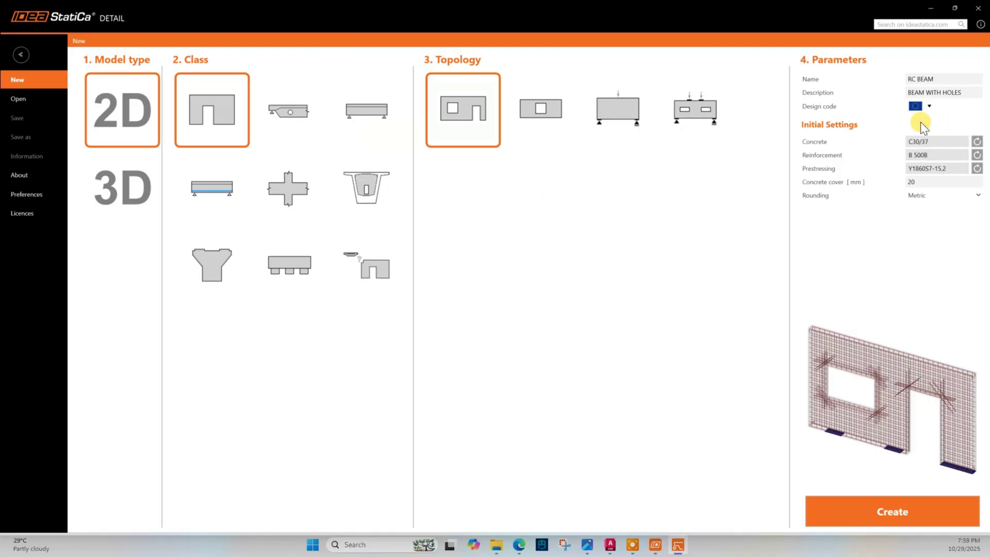
Choose C35/45 concrete, 30 mm cover, and the beam-with-holes topology.
{"action": "left_click", "coordinate": [978, 141]}
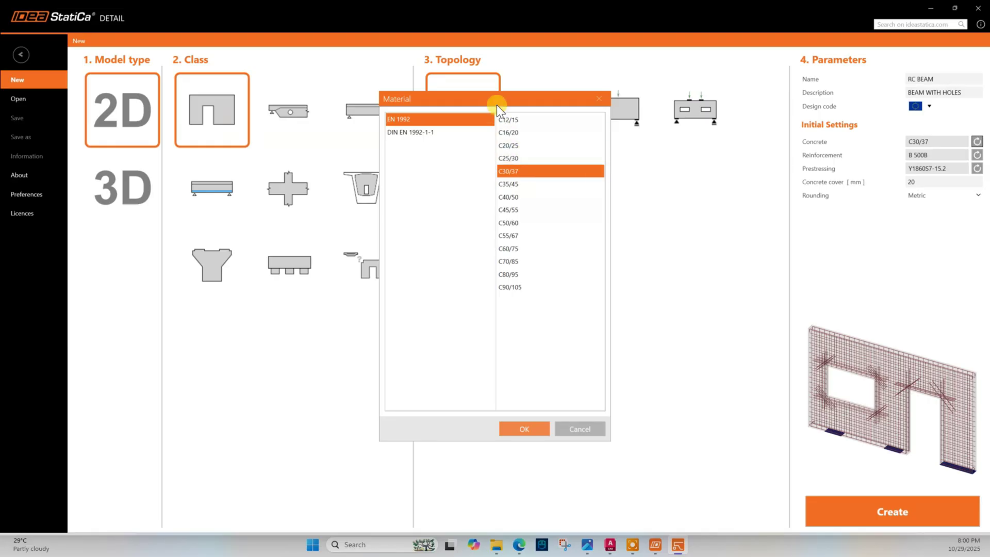
{"action": "left_click_drag", "start_coordinate": [496, 103], "coordinate": [498, 95]}
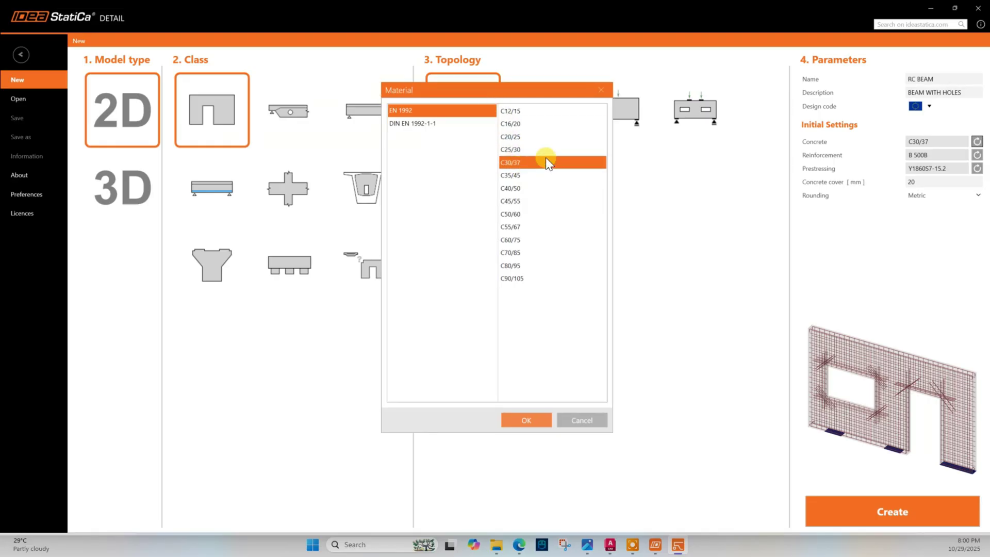
{"action": "left_click", "coordinate": [526, 173]}
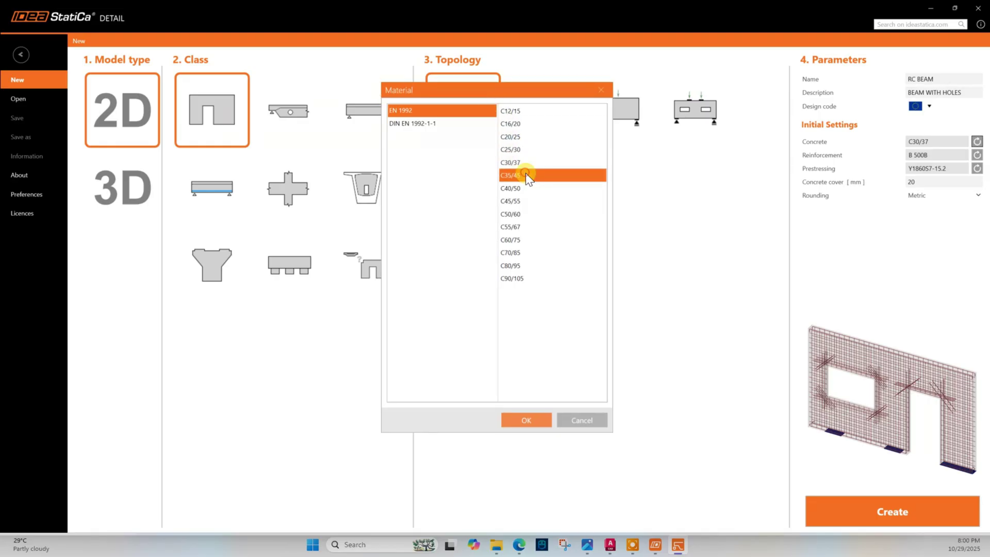
{"action": "left_click", "coordinate": [525, 420]}
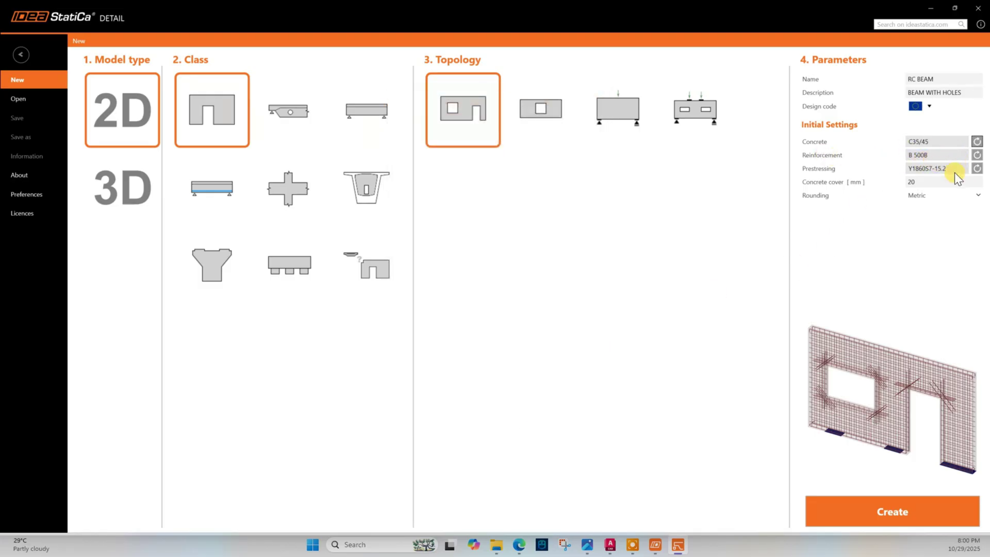
{"action": "left_click", "coordinate": [923, 181]}
{"action": "left_click", "coordinate": [366, 122]}
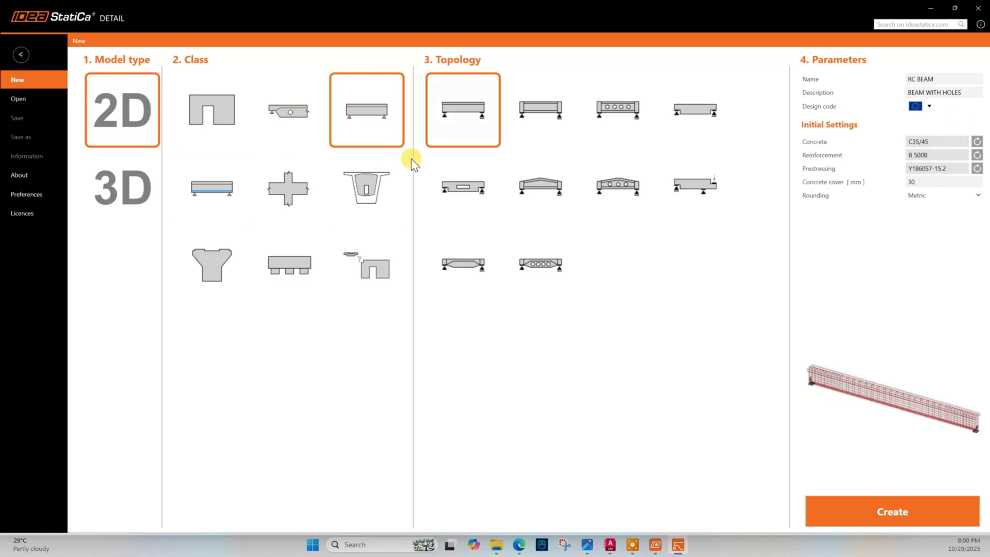
{"action": "left_click", "coordinate": [644, 126]}
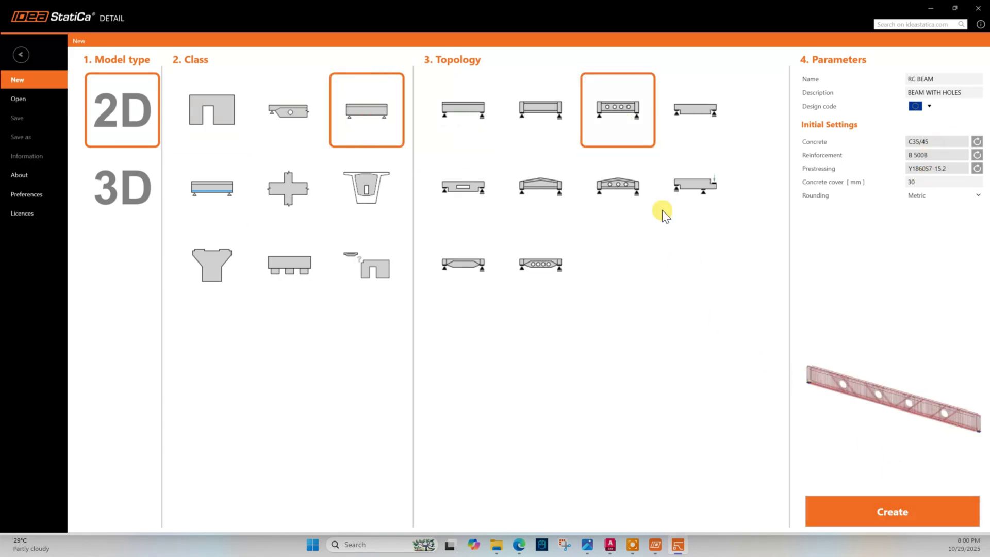
Create the beam project and edit member M1's rectangular cross-section dimensions.
{"action": "left_click", "coordinate": [871, 510]}
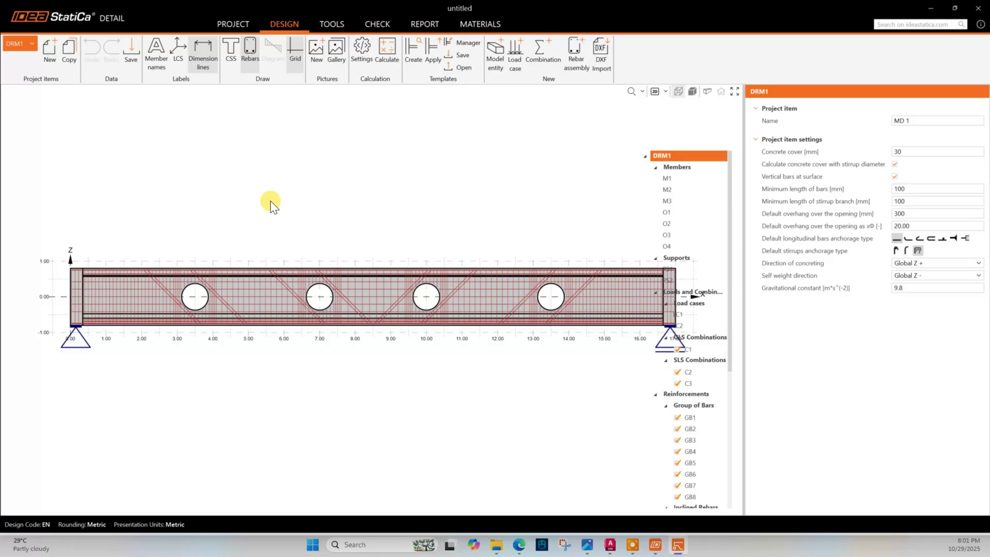
{"action": "left_click", "coordinate": [689, 181]}
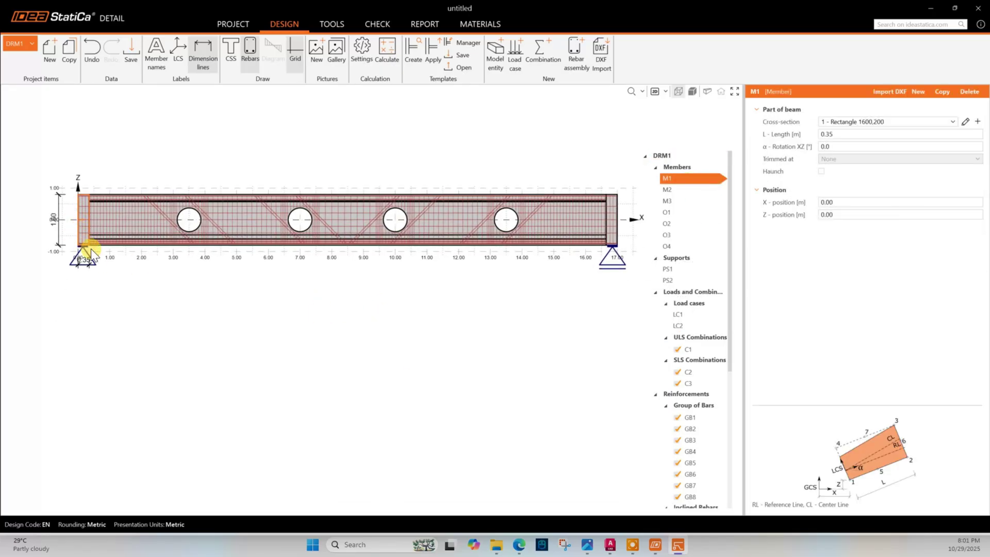
{"action": "left_click", "coordinate": [966, 122]}
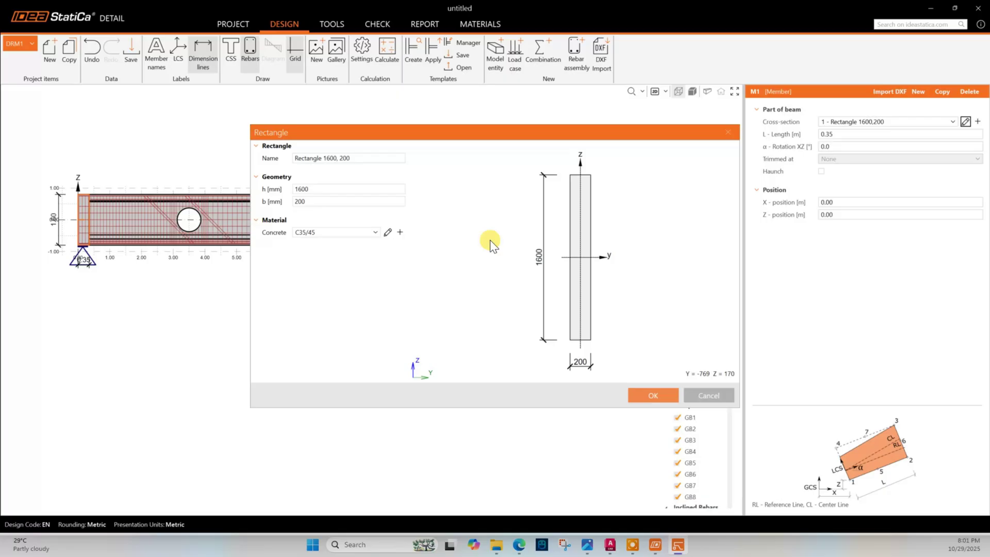
{"action": "double_click", "coordinate": [320, 189]}
{"action": "type", "text": "200"}
{"action": "double_click", "coordinate": [328, 202]}
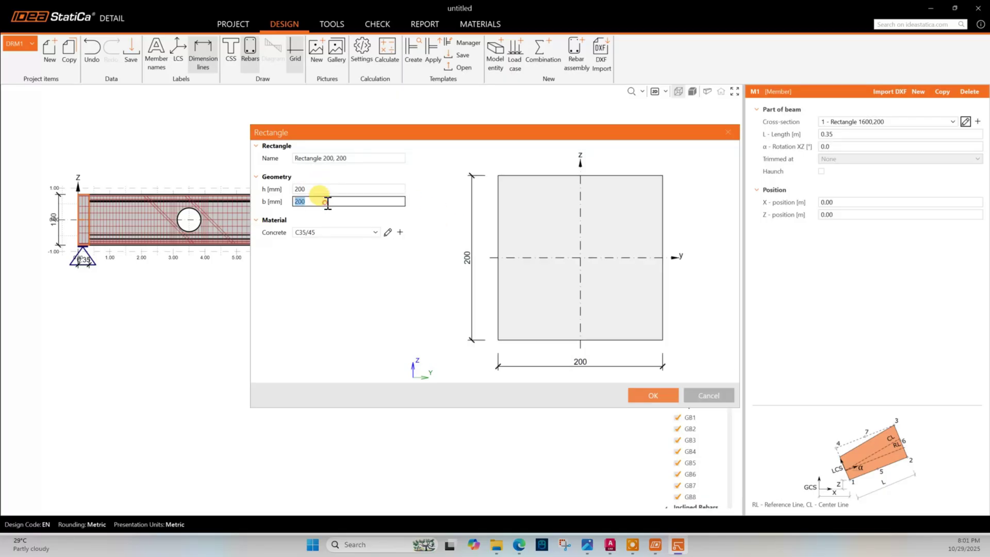
{"action": "type", "text": "1600"}
{"action": "double_click", "coordinate": [338, 188]}
{"action": "key", "text": "Return"}
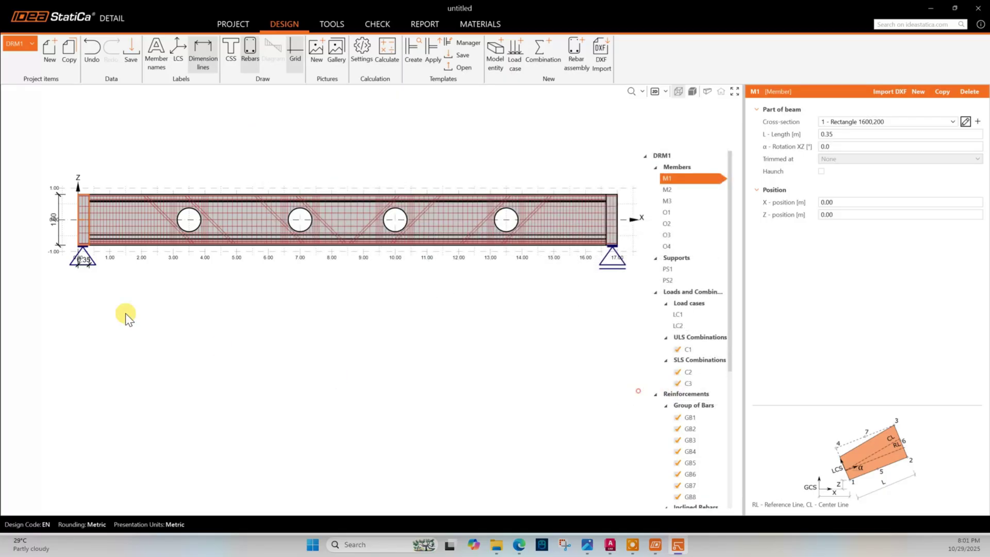
Give member M3 a new 600 × 200 mm rectangular cross-section.
{"action": "left_click", "coordinate": [678, 199]}
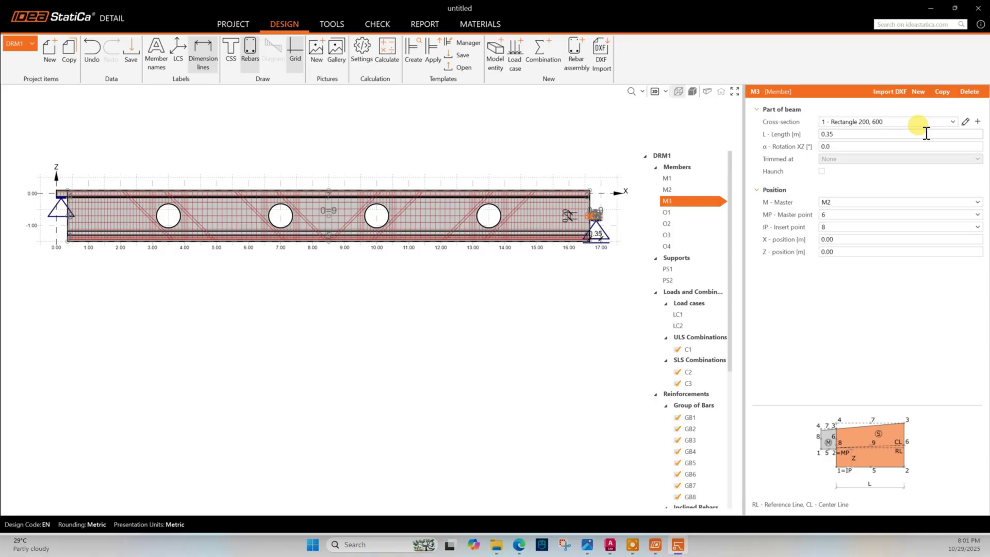
{"action": "left_click", "coordinate": [978, 121]}
{"action": "left_click_drag", "start_coordinate": [454, 173], "coordinate": [410, 144]}
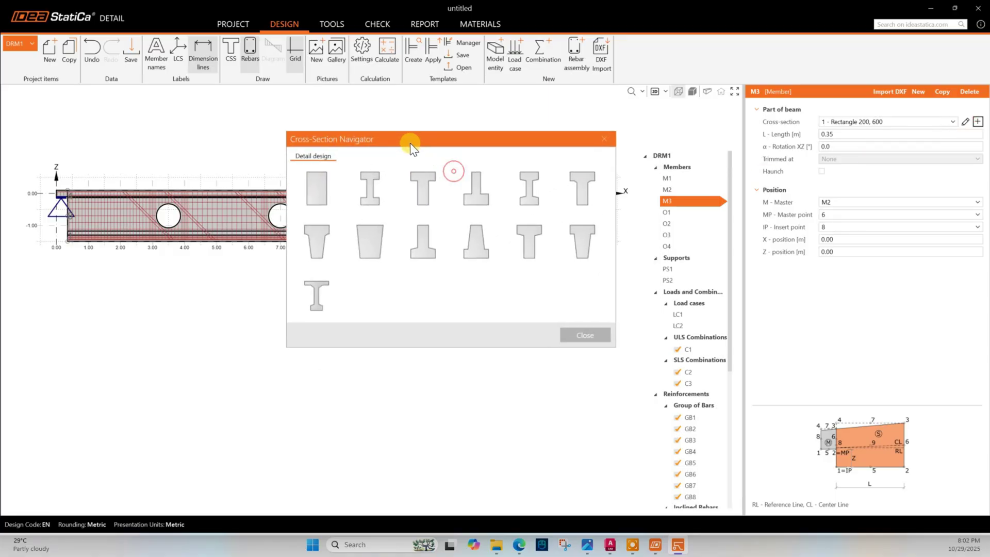
{"action": "left_click", "coordinate": [324, 195]}
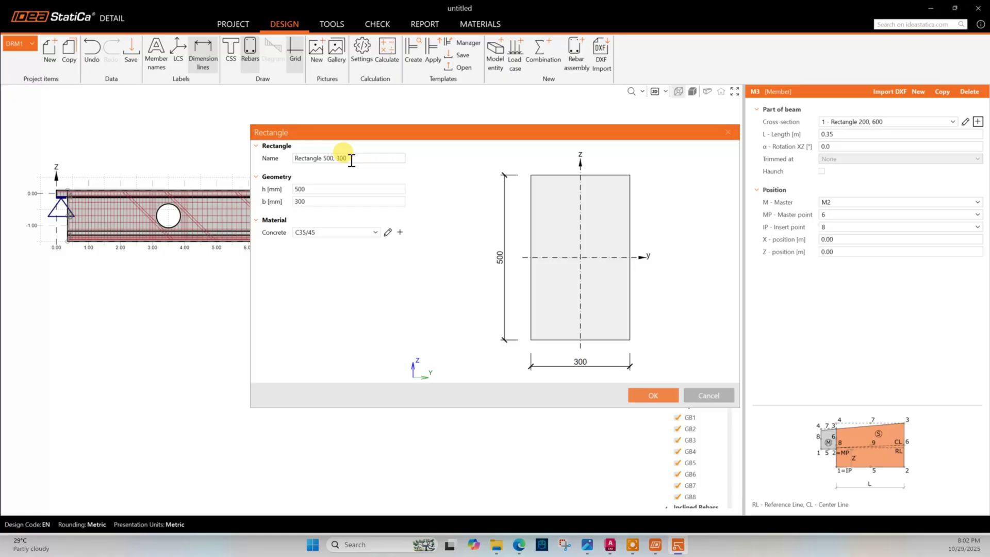
{"action": "double_click", "coordinate": [309, 189]}
{"action": "type", "text": "600"}
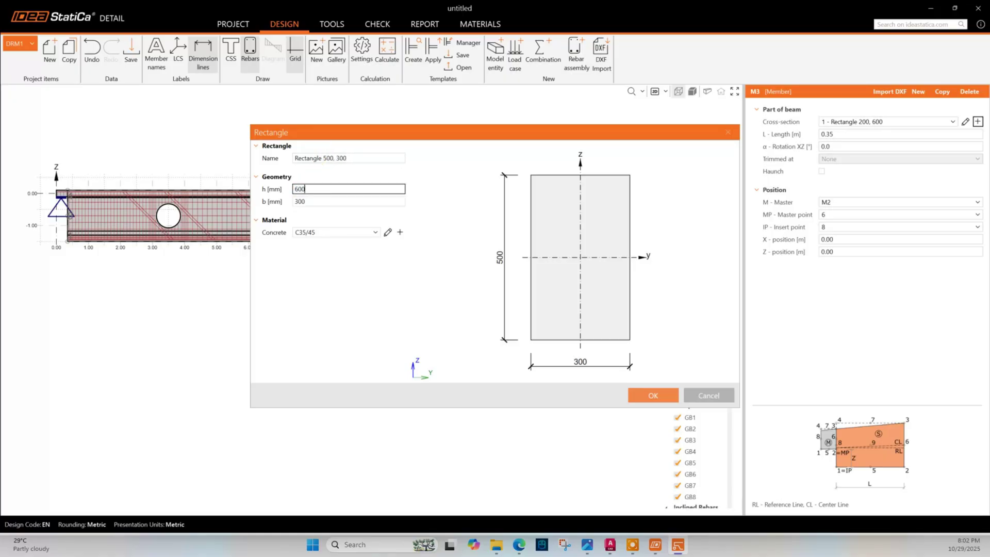
{"action": "double_click", "coordinate": [343, 196]}
{"action": "type", "text": "200"}
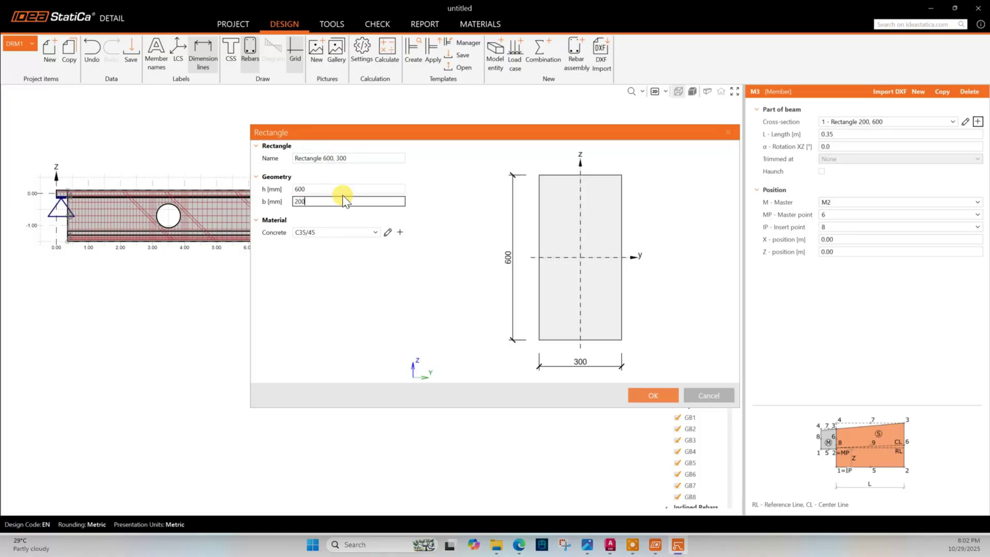
{"action": "key", "text": "Return"}
Give member M2 a new 600 × 200 mm rectangular cross-section.
{"action": "left_click", "coordinate": [668, 189]}
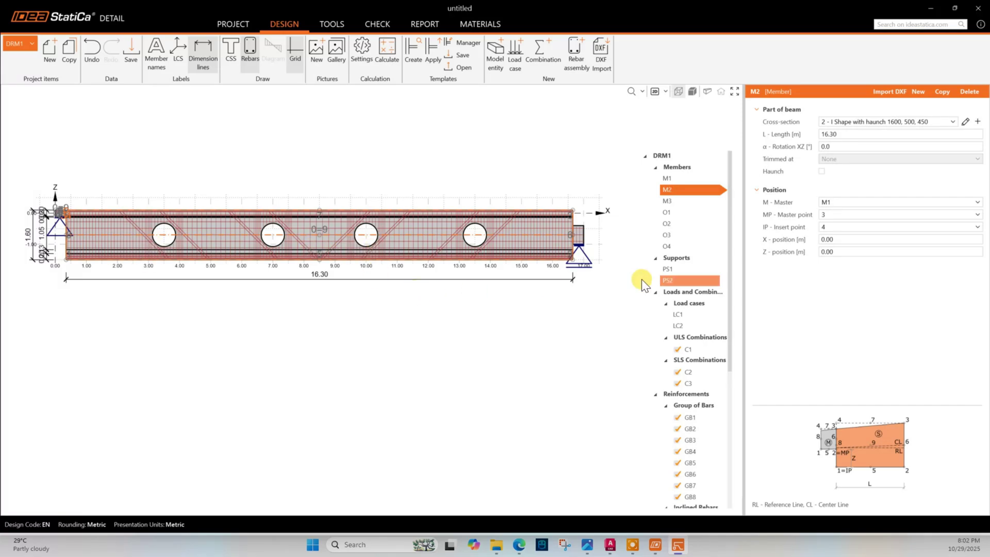
{"action": "left_click", "coordinate": [977, 121]}
{"action": "left_click", "coordinate": [371, 221]}
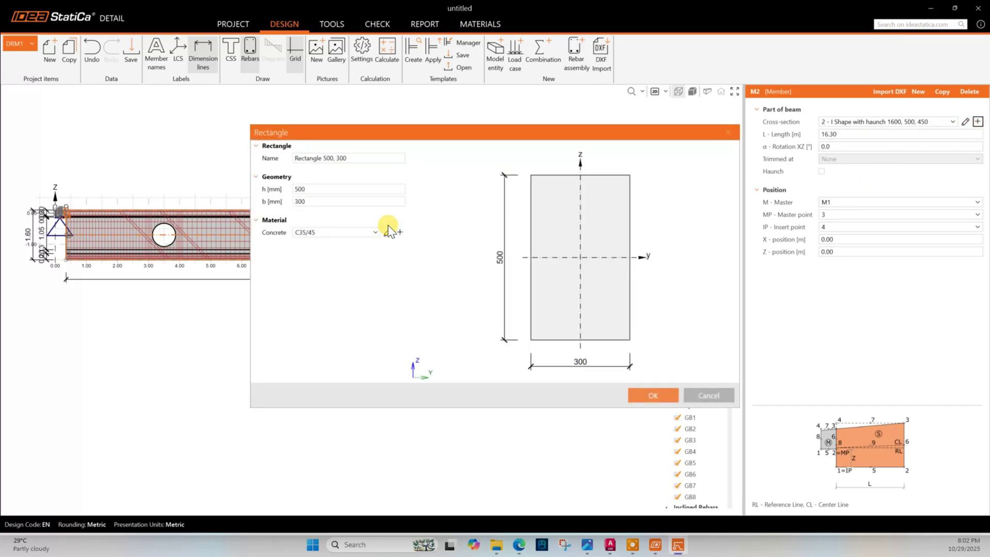
{"action": "double_click", "coordinate": [346, 188]}
{"action": "type", "text": "6"}
{"action": "double_click", "coordinate": [315, 201]}
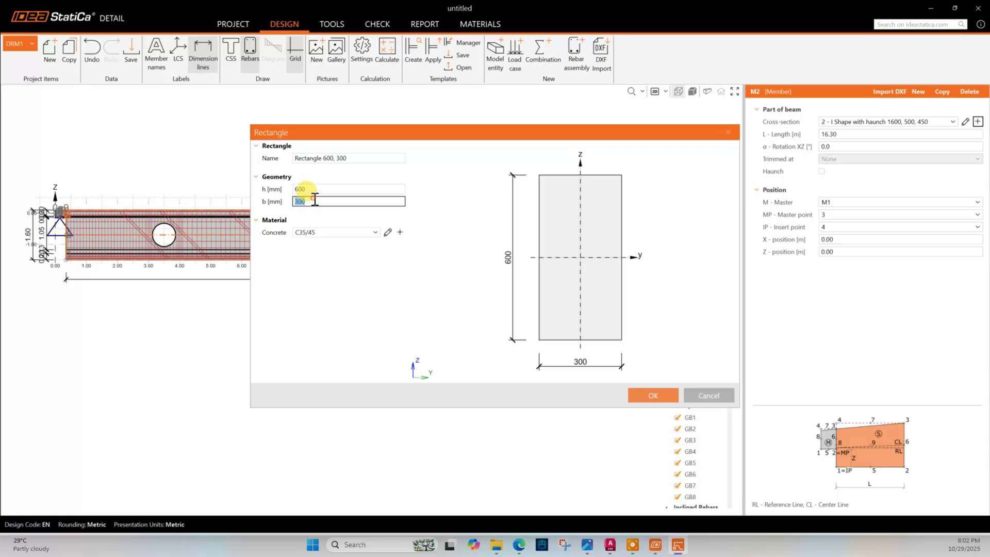
{"action": "type", "text": "200"}
{"action": "left_click", "coordinate": [653, 396]}
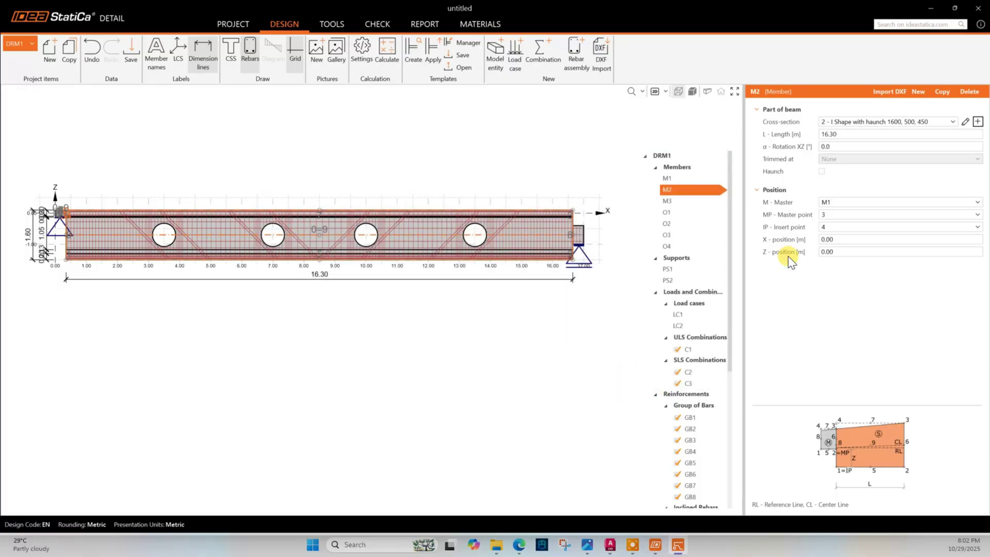
Switch the beam display to the 3D model view.
{"action": "left_click", "coordinate": [658, 94]}
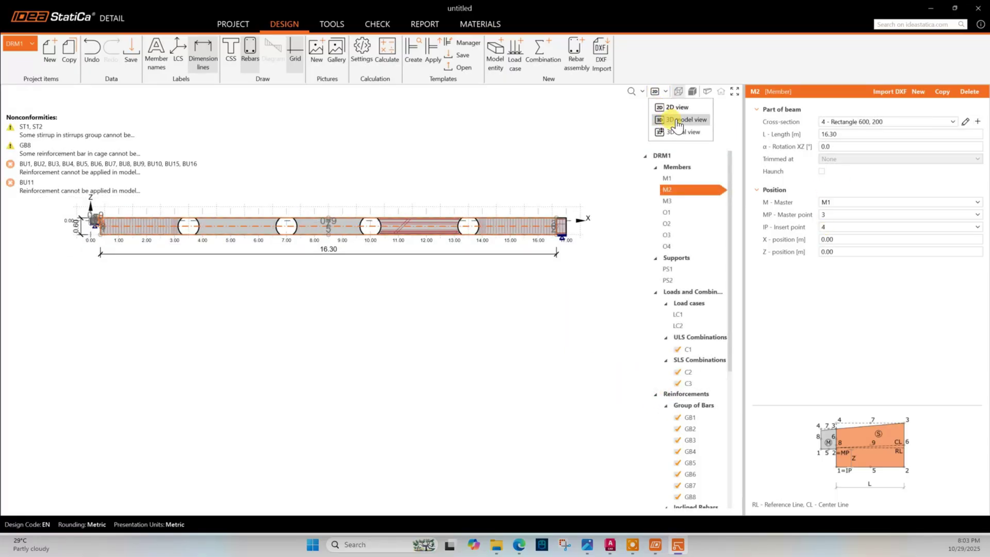
{"action": "left_click", "coordinate": [677, 121]}
{"action": "scroll", "coordinate": [151, 263], "scroll_direction": "up", "scroll_amount": 5}
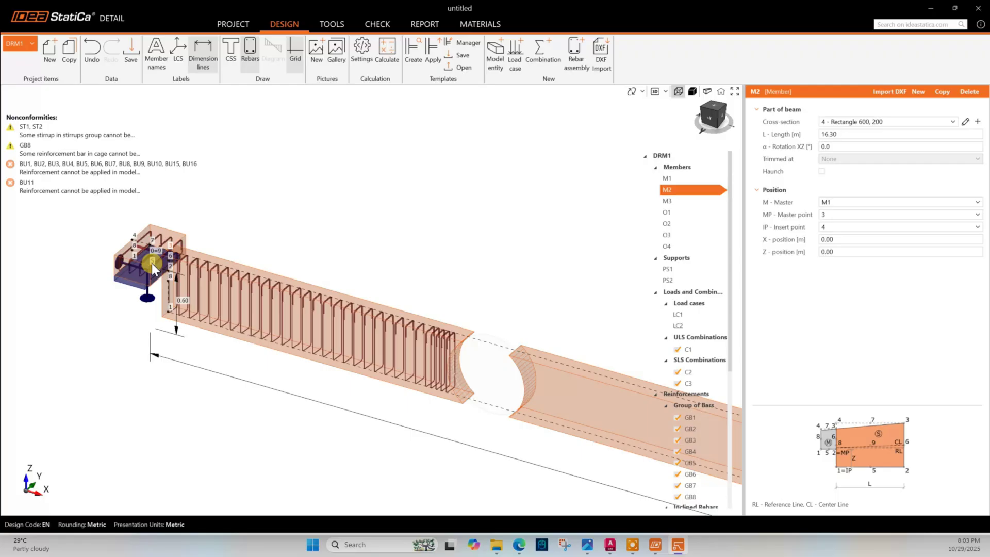
Change member M1's cross-section to a 600 × 200 mm rectangle.
{"action": "left_click", "coordinate": [202, 224]}
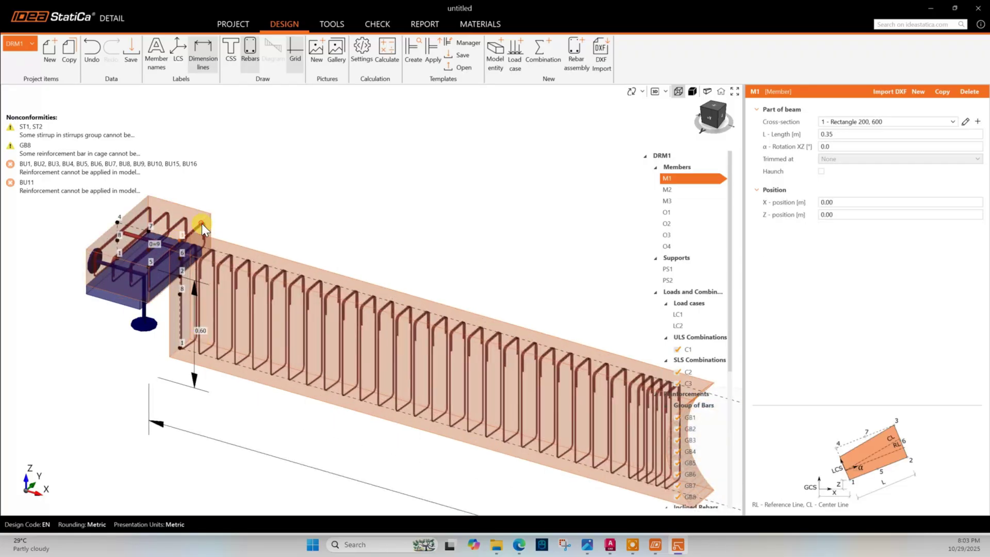
{"action": "left_click", "coordinate": [965, 122]}
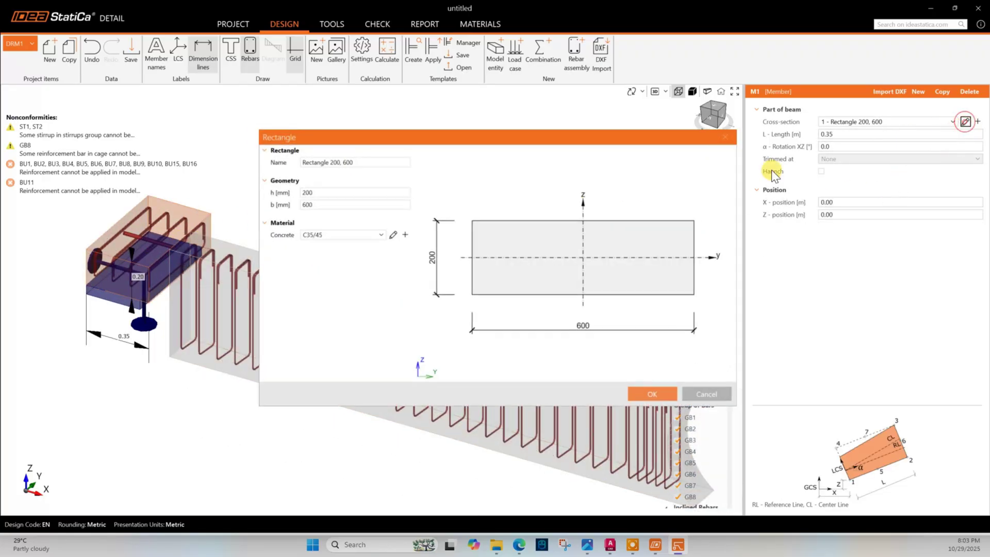
{"action": "double_click", "coordinate": [301, 188]}
{"action": "type", "text": "60"}
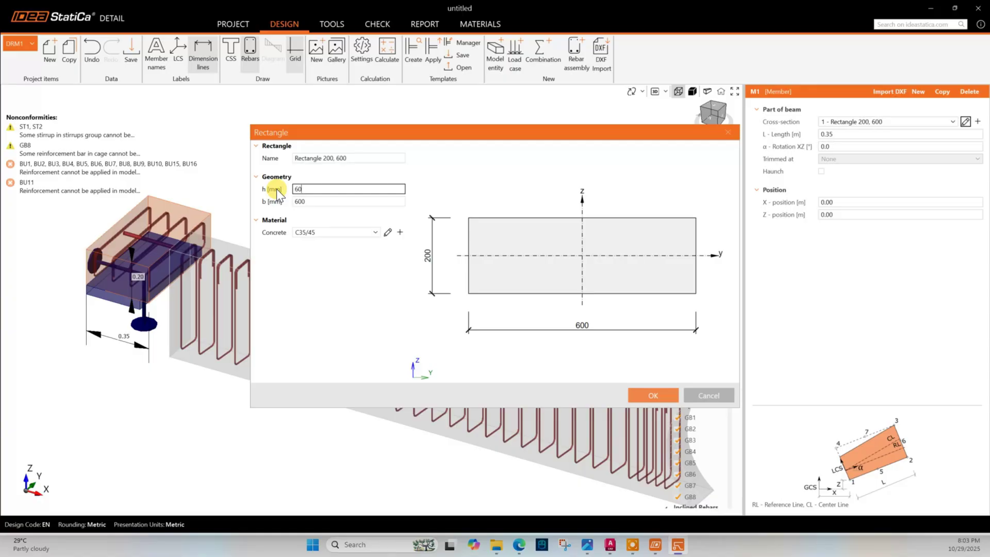
{"action": "type", "text": "0"}
{"action": "key", "text": "Tab"}
{"action": "type", "text": "20"}
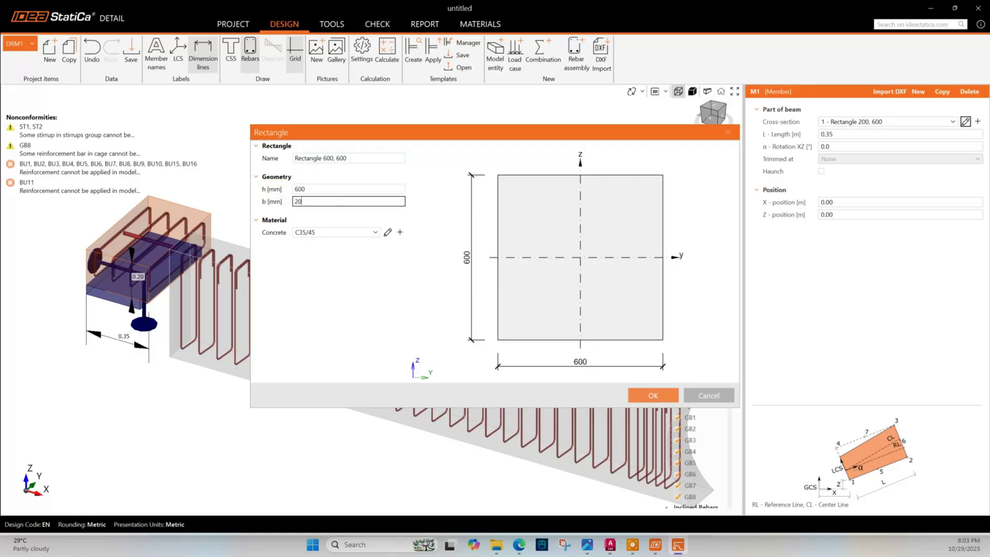
{"action": "type", "text": "0"}
{"action": "left_click", "coordinate": [654, 397]}
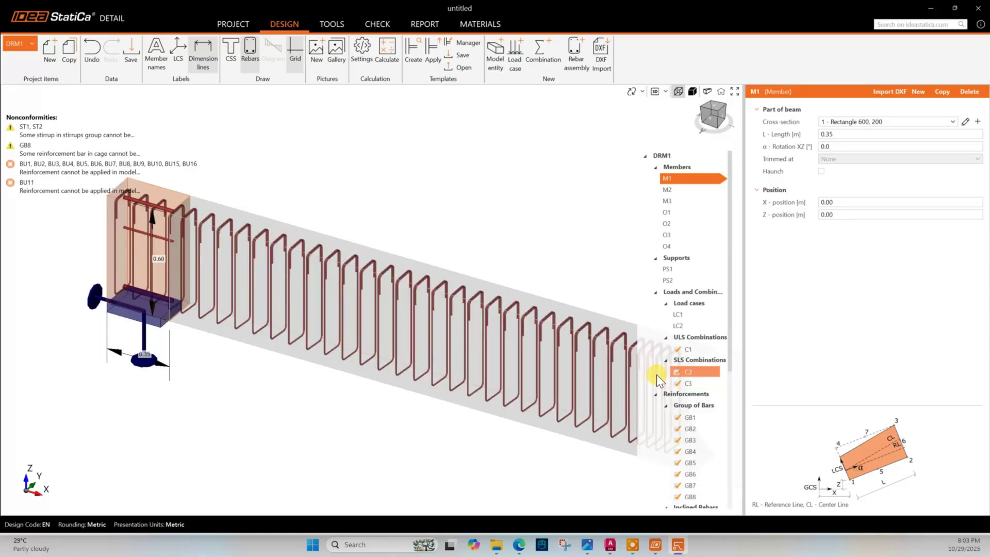
Select M1's length field, then dimension the column's 600 width in the CAD drawing.
{"action": "double_click", "coordinate": [831, 133]}
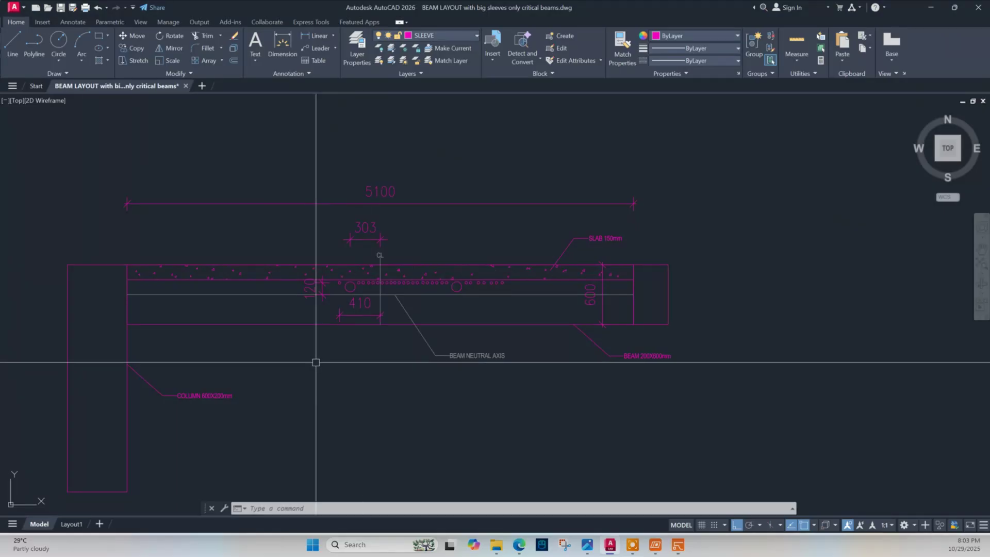
{"action": "scroll", "coordinate": [317, 361], "scroll_direction": "up", "scroll_amount": 1}
{"action": "left_click", "coordinate": [283, 44]}
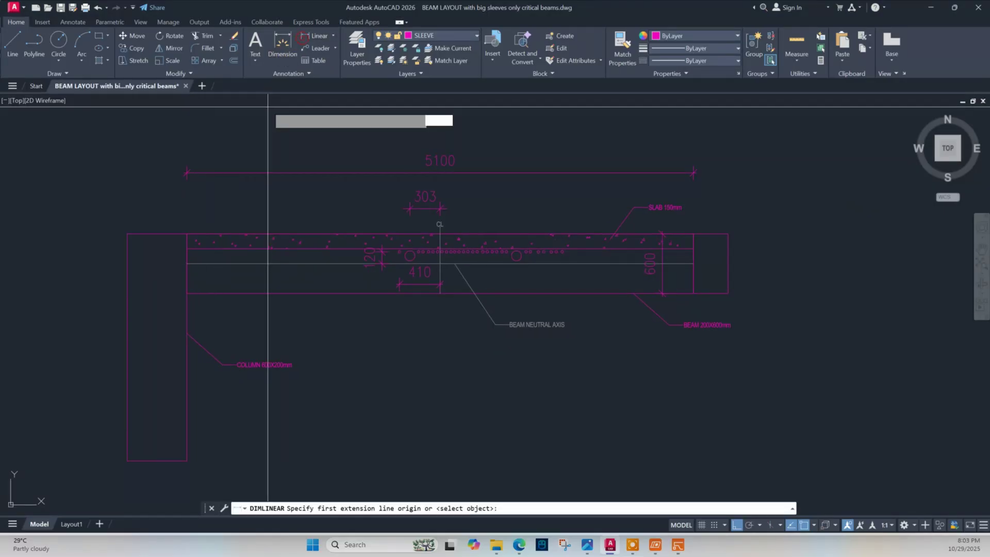
{"action": "left_click", "coordinate": [129, 334]}
{"action": "left_click", "coordinate": [187, 335]}
{"action": "left_click", "coordinate": [179, 318]}
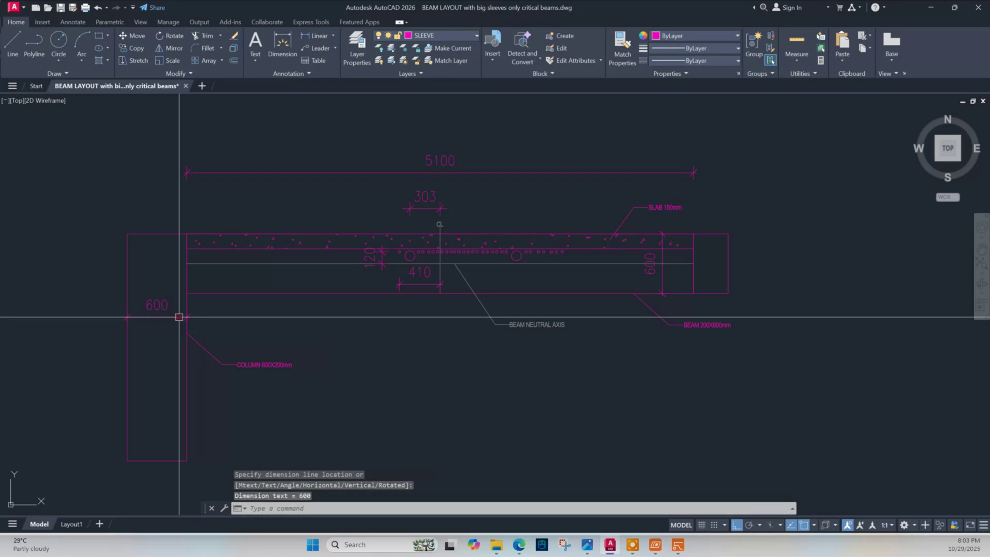
{"action": "left_click", "coordinate": [930, 8]}
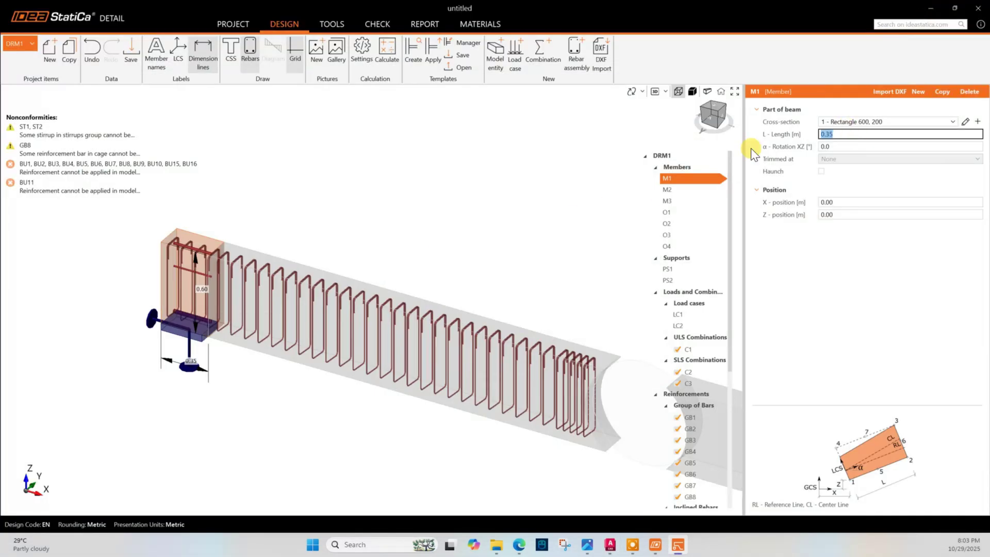
Set member M1's length to 0.60 m and check member M3's length.
{"action": "type", "text": "0.6"}
{"action": "left_click", "coordinate": [847, 207]}
{"action": "right_click_drag", "start_coordinate": [742, 236], "coordinate": [565, 332]}
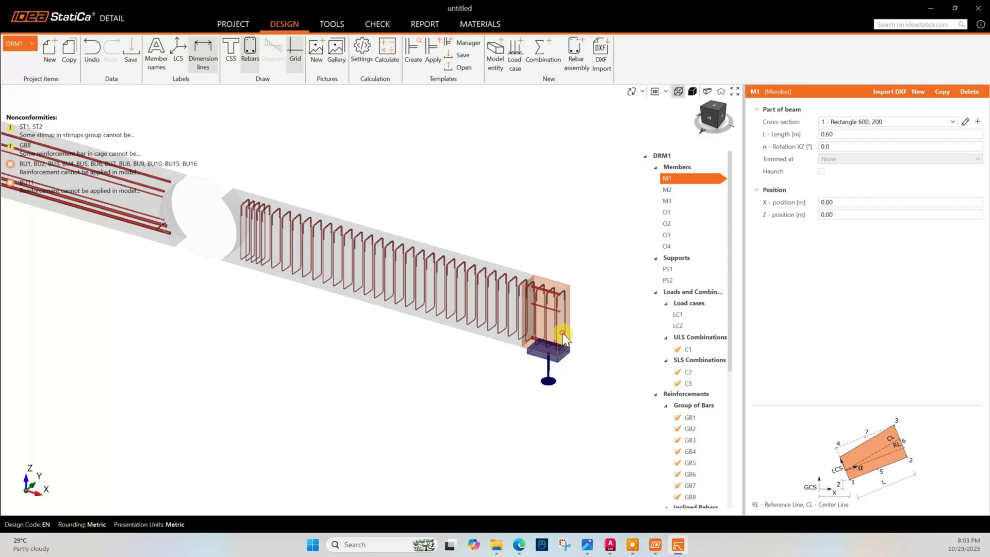
{"action": "left_click", "coordinate": [562, 333]}
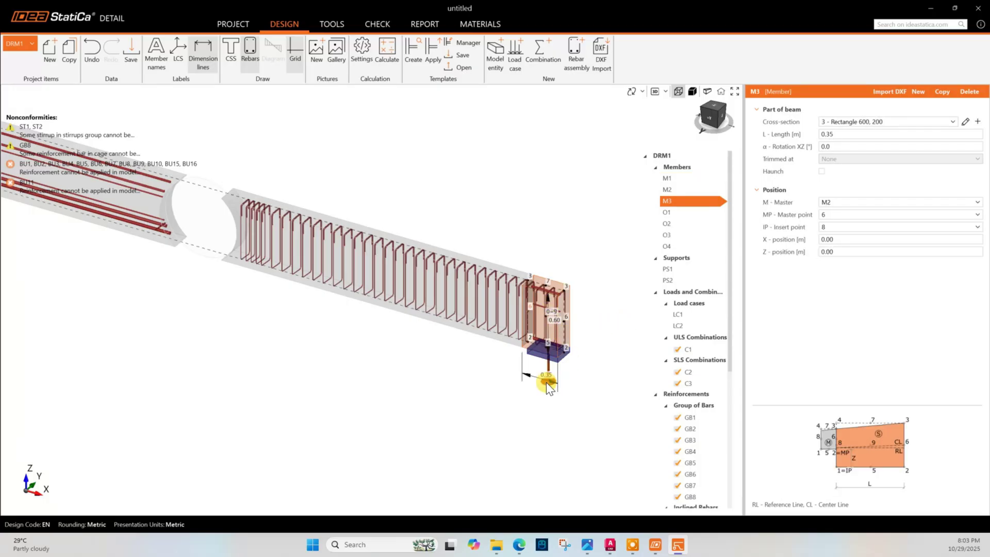
{"action": "left_click", "coordinate": [838, 134]}
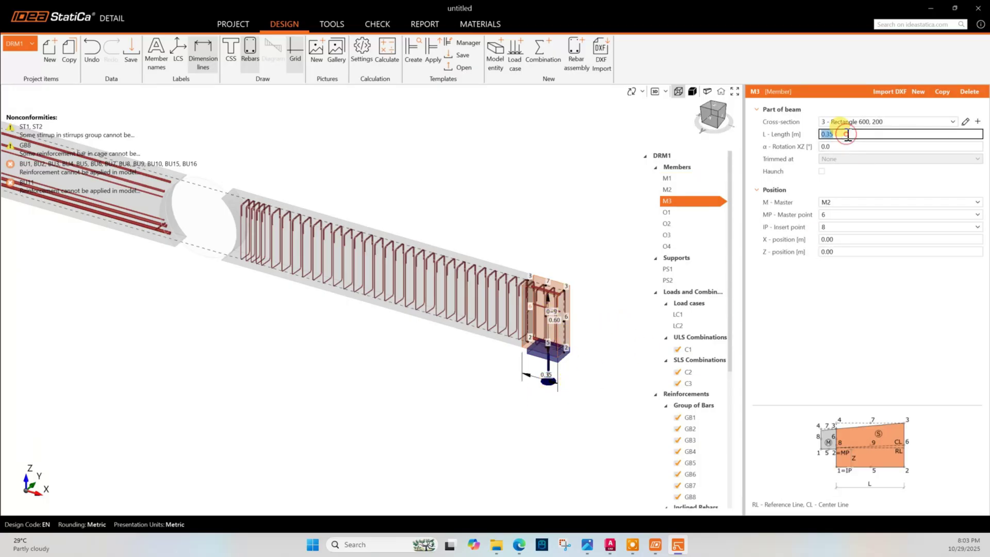
Return the beam display to the flat 2D elevation.
{"action": "scroll", "coordinate": [521, 388], "scroll_direction": "down", "scroll_amount": 3}
{"action": "scroll", "coordinate": [528, 394], "scroll_direction": "down", "scroll_amount": 2}
{"action": "right_click_drag", "start_coordinate": [438, 400], "coordinate": [574, 287]}
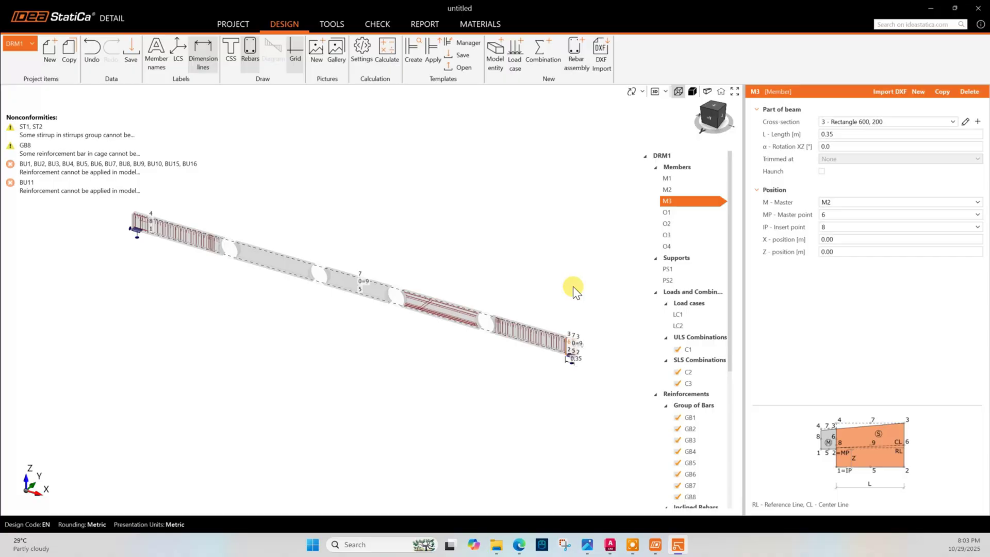
{"action": "left_click", "coordinate": [656, 93]}
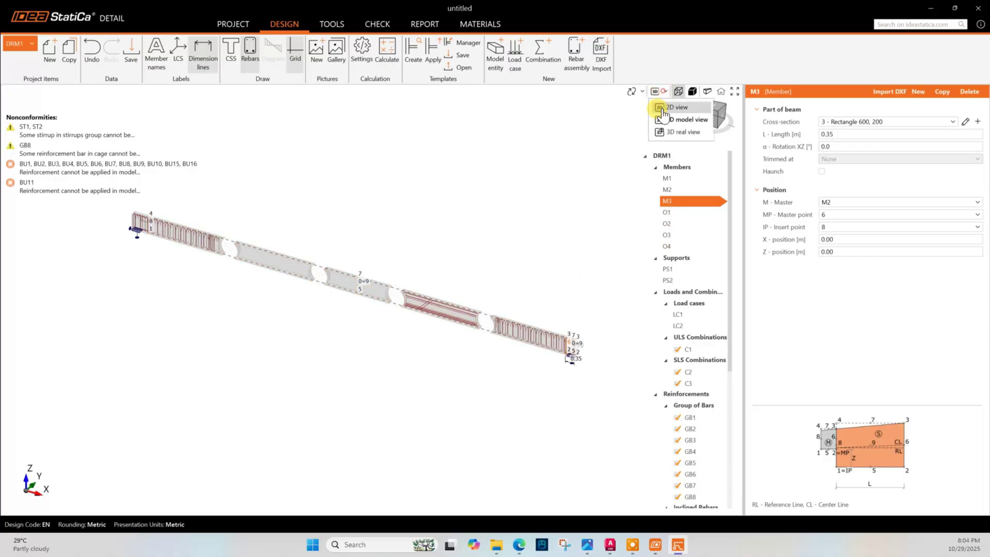
{"action": "left_click", "coordinate": [671, 115]}
Change opening O1's diameter from 0.75 m to 0.03 m.
{"action": "left_click", "coordinate": [694, 212]}
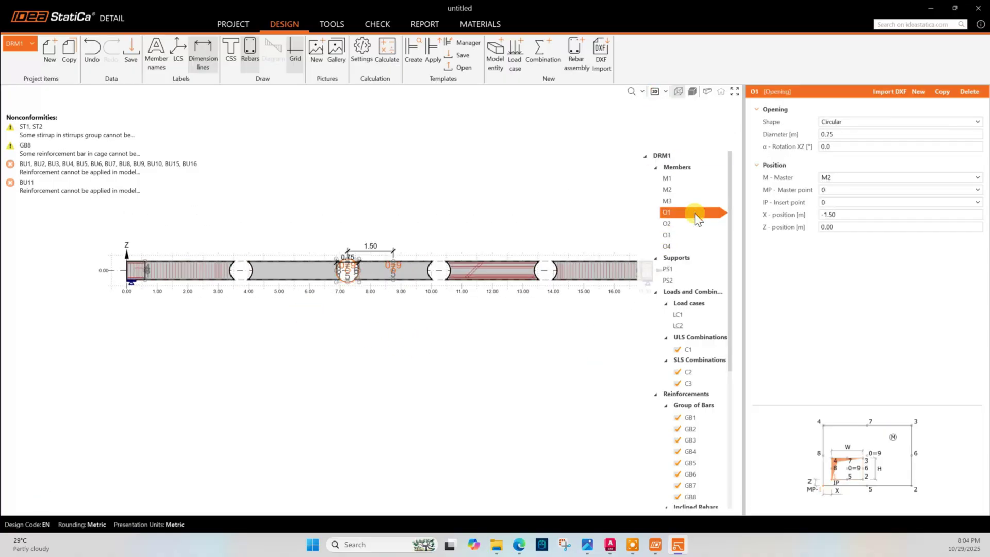
{"action": "double_click", "coordinate": [830, 134]}
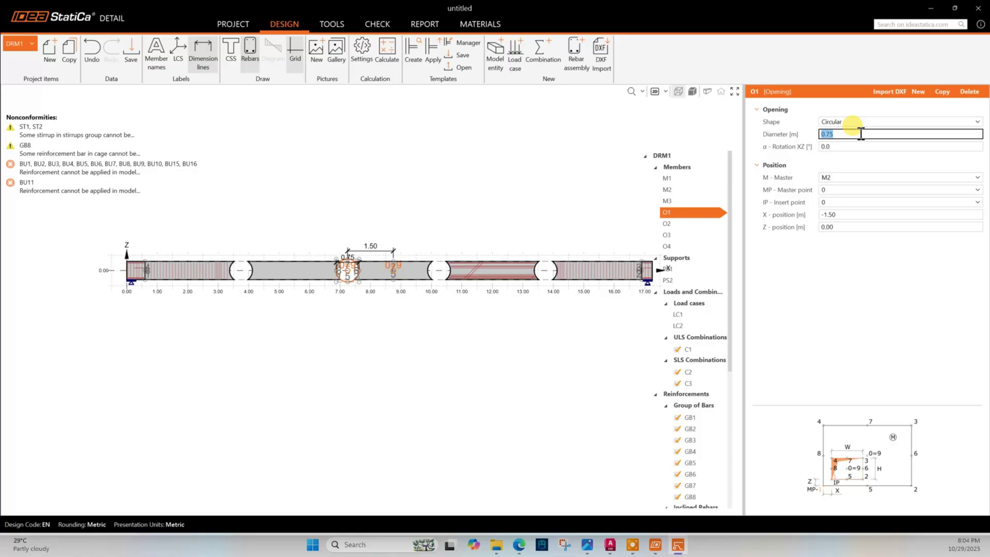
{"action": "type", "text": "0.03"}
{"action": "left_click", "coordinate": [871, 146]}
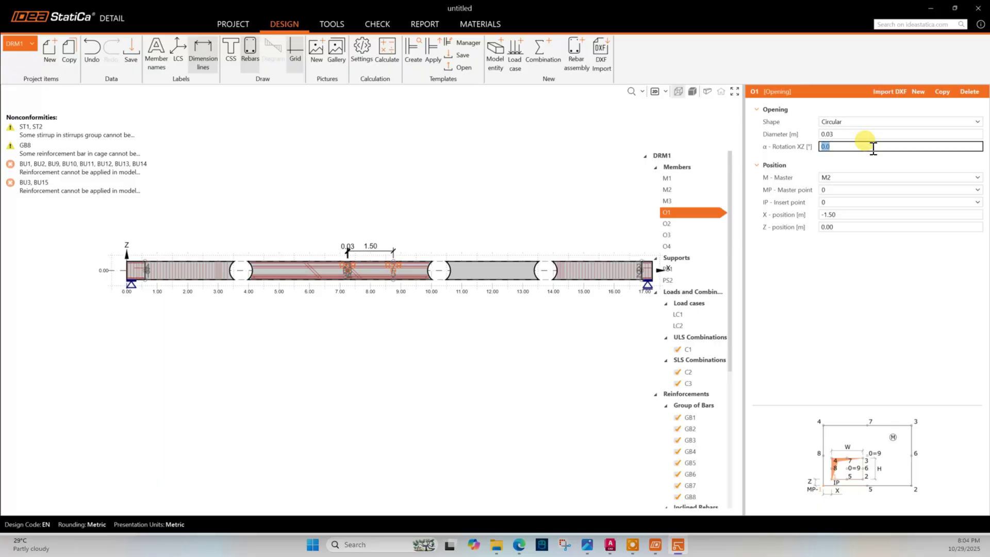
{"action": "left_click", "coordinate": [842, 213]}
{"action": "left_click", "coordinate": [610, 544]}
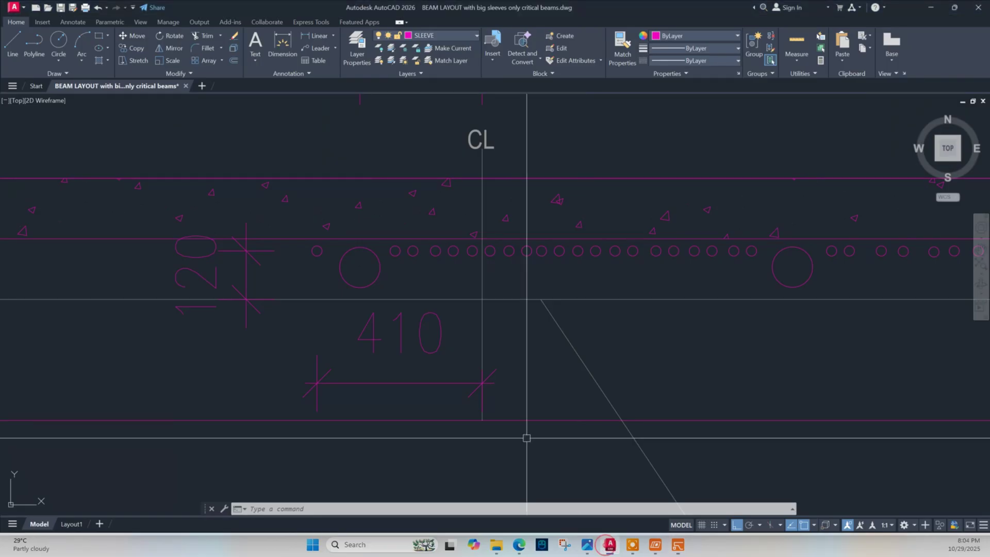
{"action": "scroll", "coordinate": [378, 283], "scroll_direction": "down", "scroll_amount": 3}
{"action": "scroll", "coordinate": [340, 267], "scroll_direction": "up", "scroll_amount": 3}
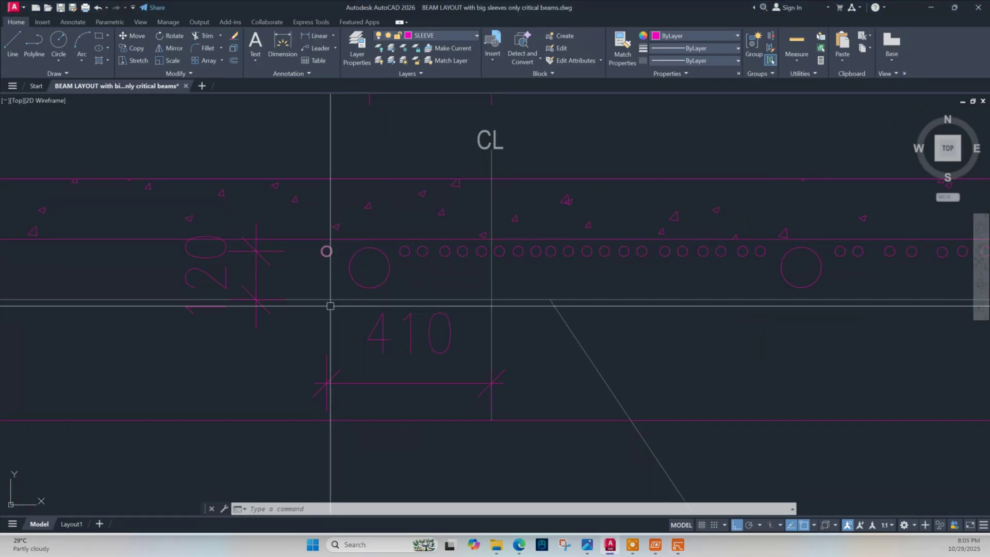
{"action": "left_click", "coordinate": [327, 265]}
{"action": "scroll", "coordinate": [327, 265], "scroll_direction": "up", "scroll_amount": 2}
{"action": "key", "text": "Escape"}
{"action": "scroll", "coordinate": [324, 262], "scroll_direction": "down", "scroll_amount": 2}
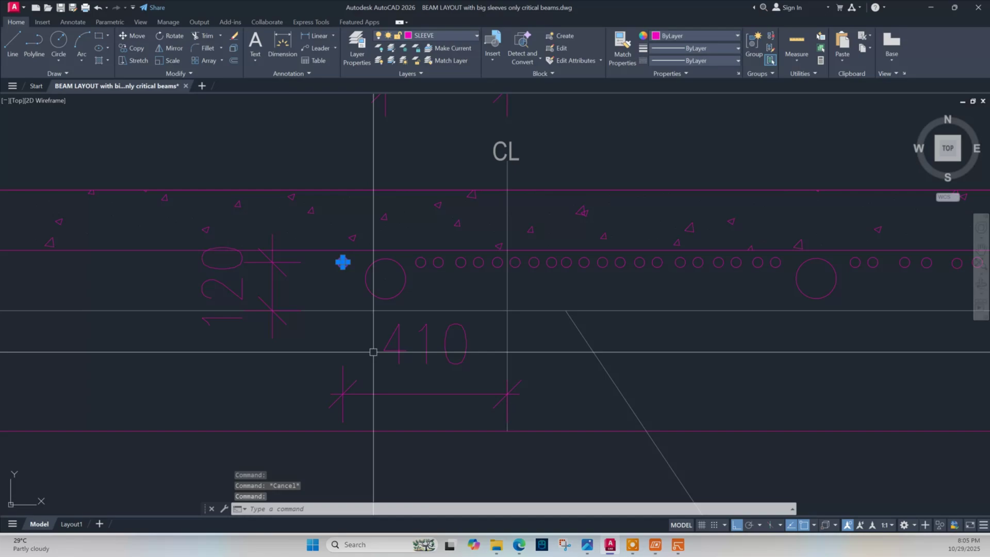
{"action": "left_click", "coordinate": [327, 310]}
{"action": "scroll", "coordinate": [330, 312], "scroll_direction": "down", "scroll_amount": 2}
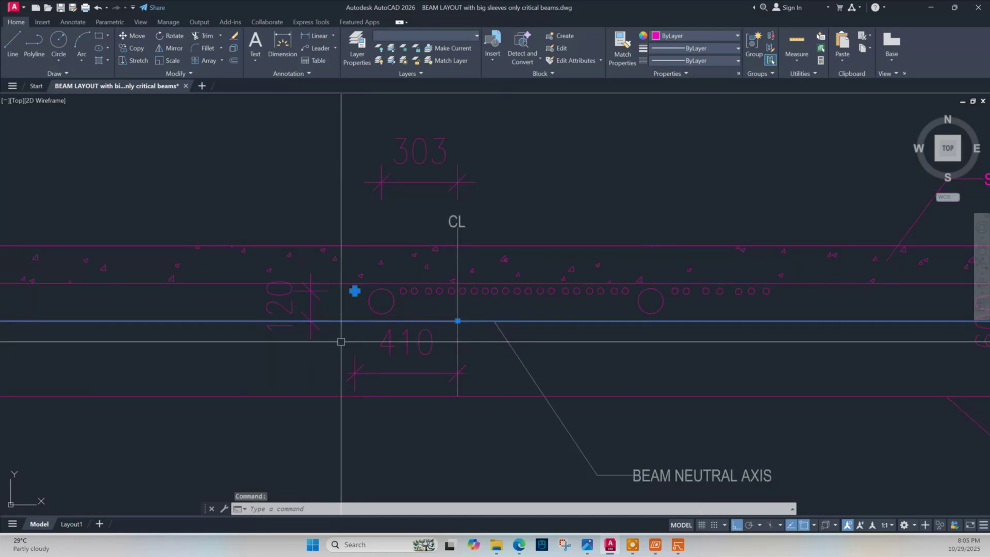
{"action": "scroll", "coordinate": [318, 314], "scroll_direction": "up", "scroll_amount": 4}
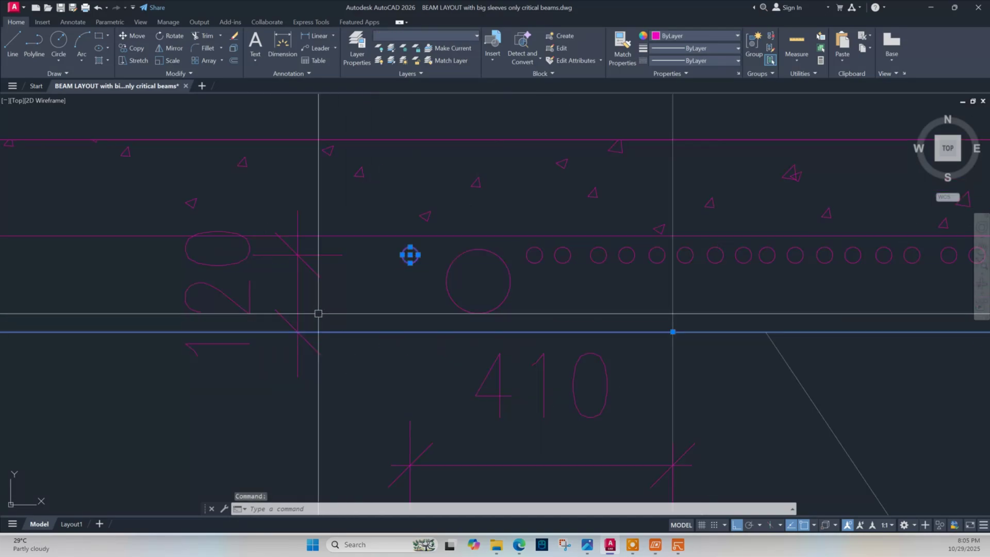
Position opening O1 at X −0.41 m and Z 0.12 m.
{"action": "left_click", "coordinate": [677, 545]}
{"action": "type", "text": "-0.1"}
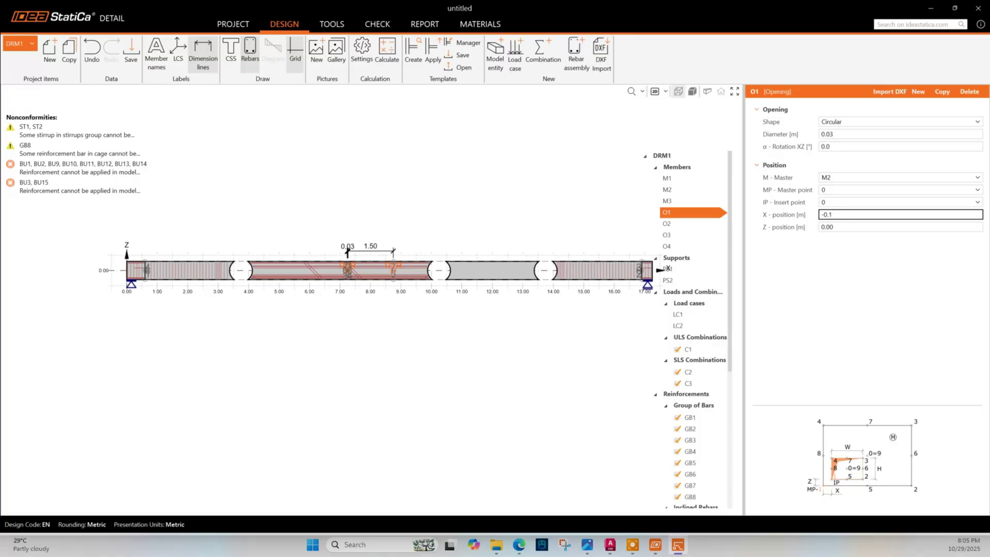
{"action": "key", "text": "BackSpace"}
{"action": "type", "text": "41"}
{"action": "left_click", "coordinate": [852, 227]}
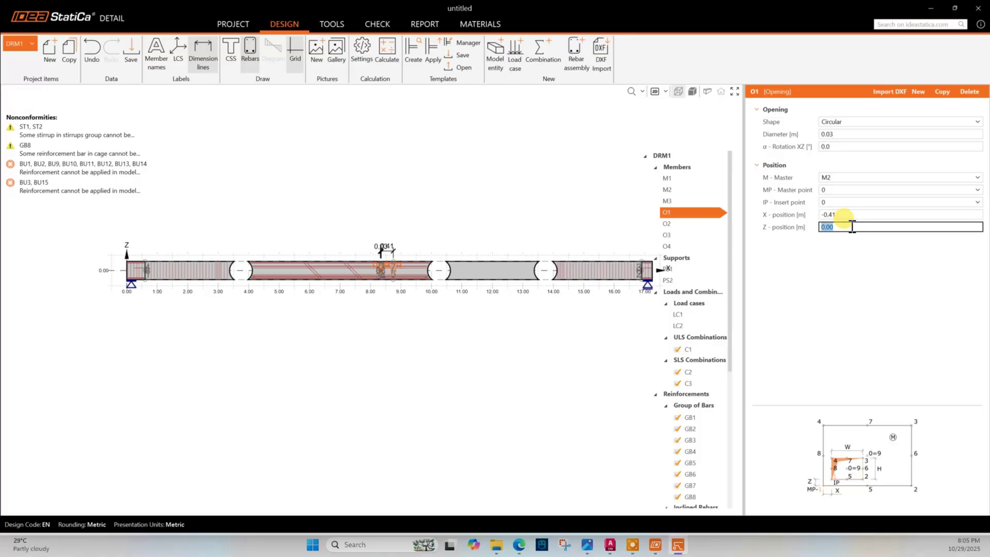
{"action": "type", "text": "0.12"}
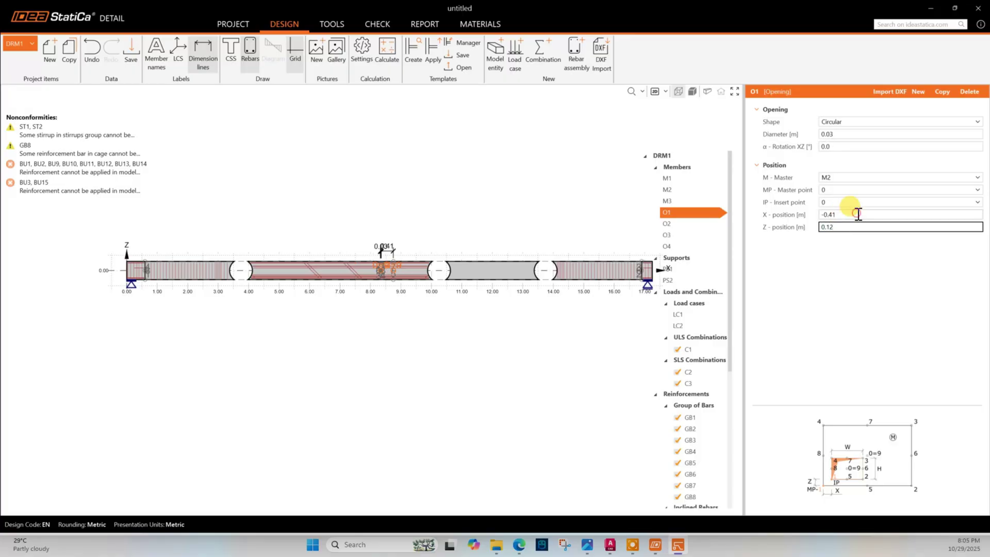
{"action": "key", "text": "Return"}
{"action": "scroll", "coordinate": [374, 257], "scroll_direction": "up", "scroll_amount": 3}
{"action": "scroll", "coordinate": [381, 289], "scroll_direction": "down", "scroll_amount": 3}
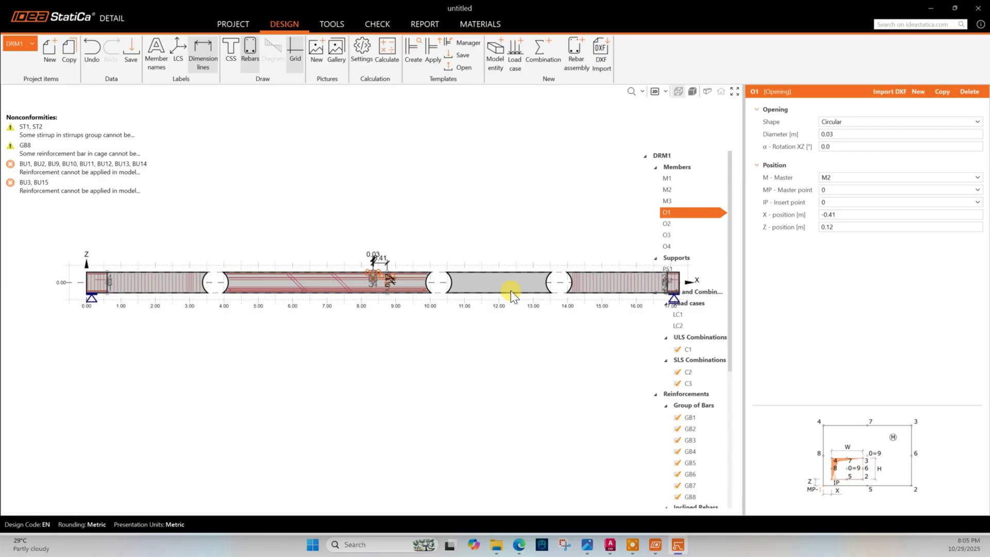
Select member M2's length and check the beam span in the AutoCAD drawing.
{"action": "left_click", "coordinate": [668, 189]}
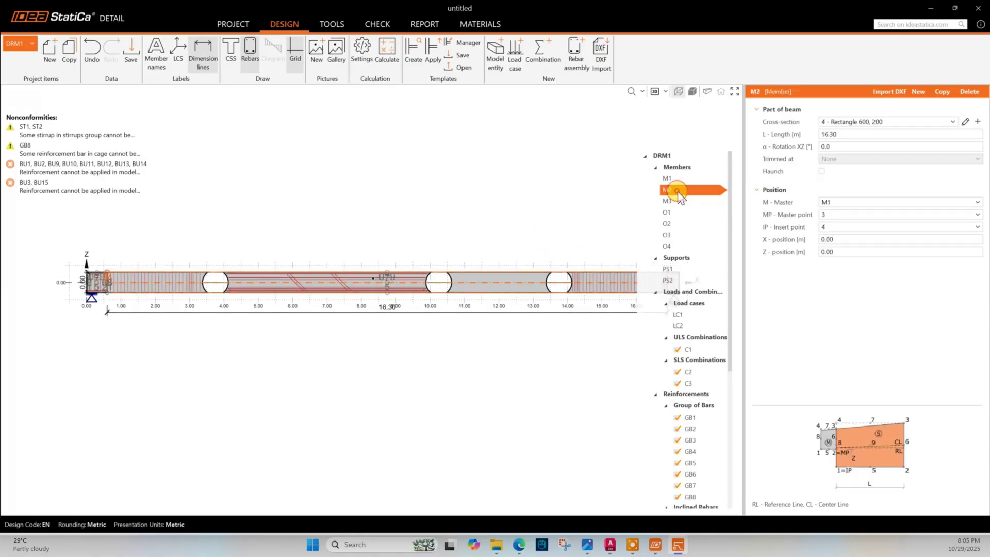
{"action": "left_click", "coordinate": [840, 135]}
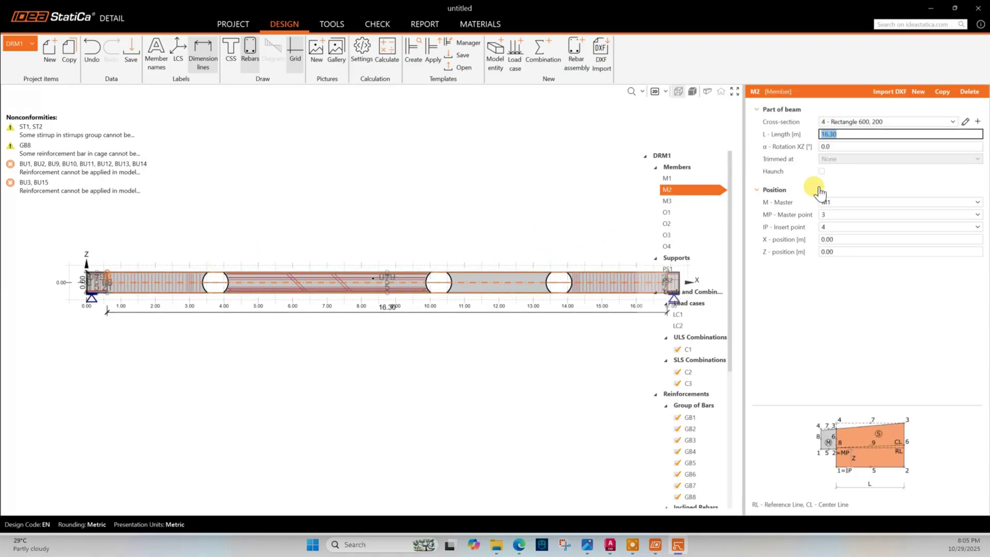
{"action": "left_click", "coordinate": [610, 545]}
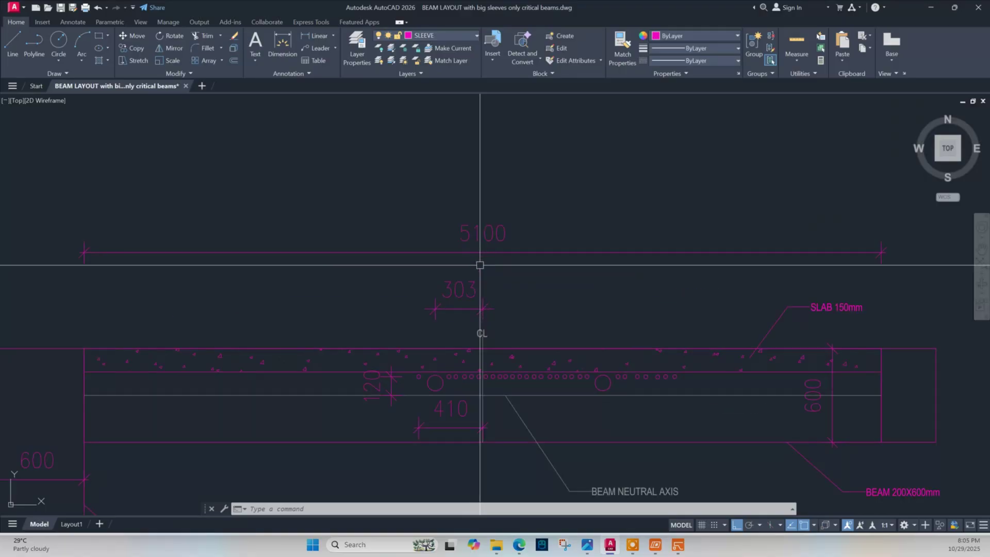
{"action": "left_click", "coordinate": [655, 544]}
{"action": "left_click", "coordinate": [678, 545]}
Shorten member M2 to a length of 5.1 m.
{"action": "type", "text": "5.1"}
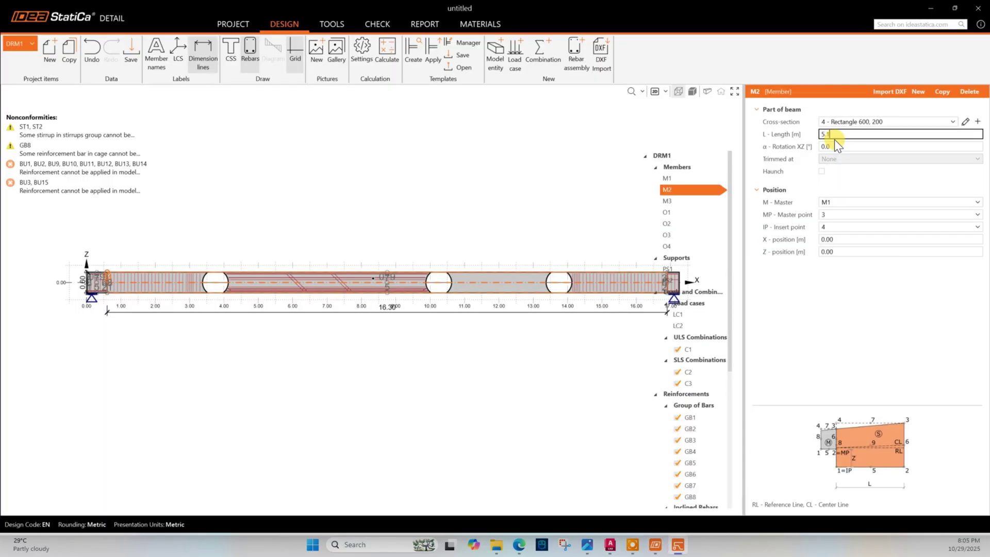
{"action": "key", "text": "Return"}
{"action": "scroll", "coordinate": [324, 355], "scroll_direction": "up", "scroll_amount": 3}
Make opening O2 a 0.10 m diameter hole at X-position 0.00.
{"action": "left_click", "coordinate": [667, 212]}
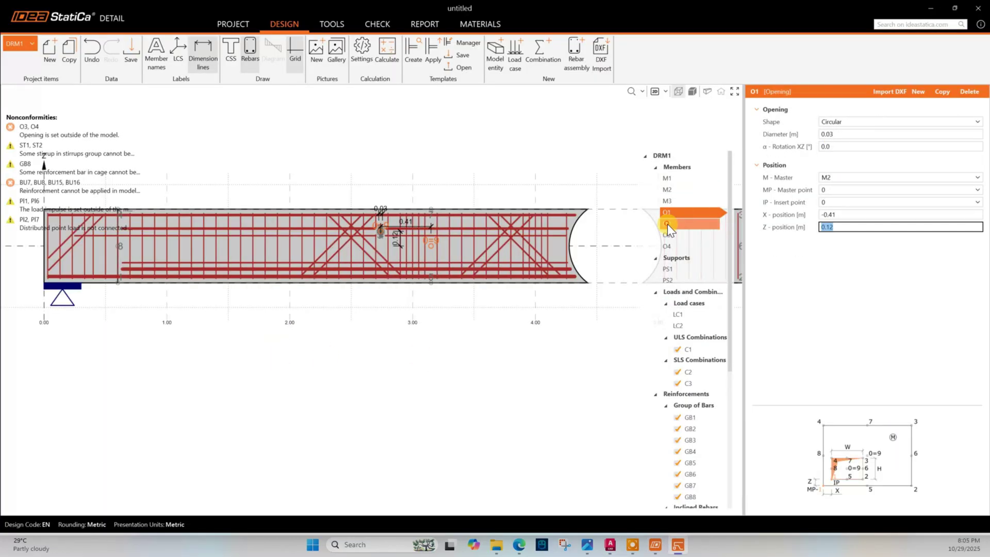
{"action": "left_click", "coordinate": [667, 223]}
{"action": "left_click", "coordinate": [833, 133]}
{"action": "type", "text": "0"}
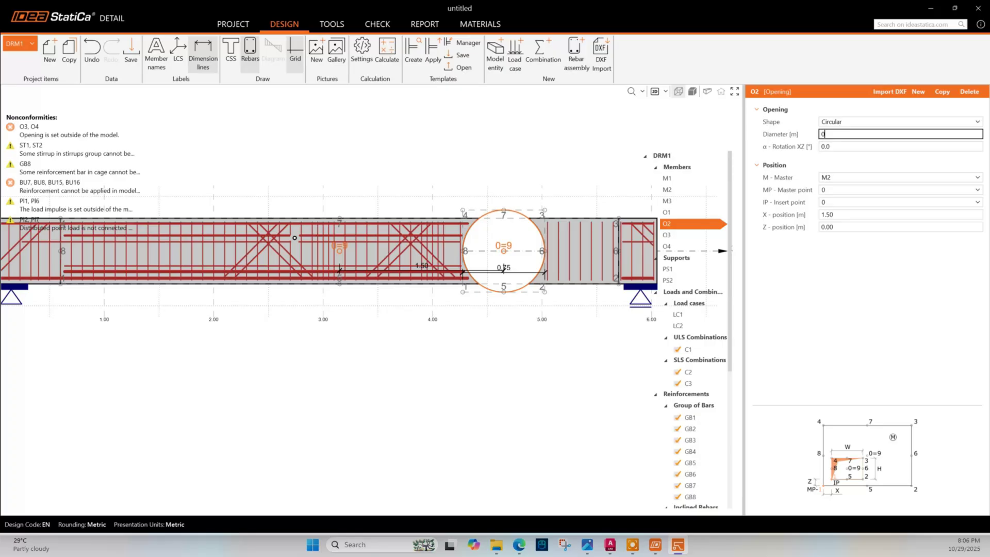
{"action": "type", "text": ".1"}
{"action": "left_click", "coordinate": [849, 214]}
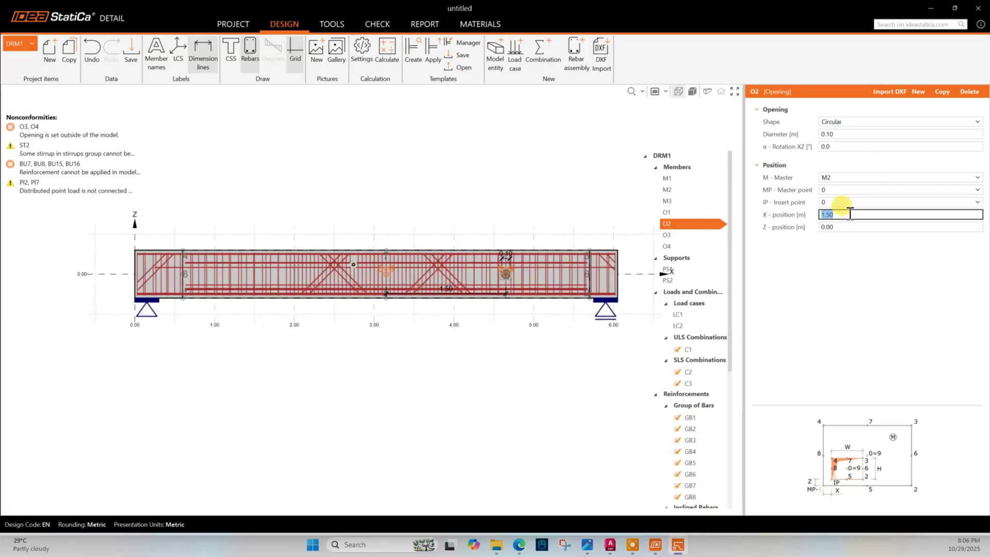
{"action": "type", "text": "0"}
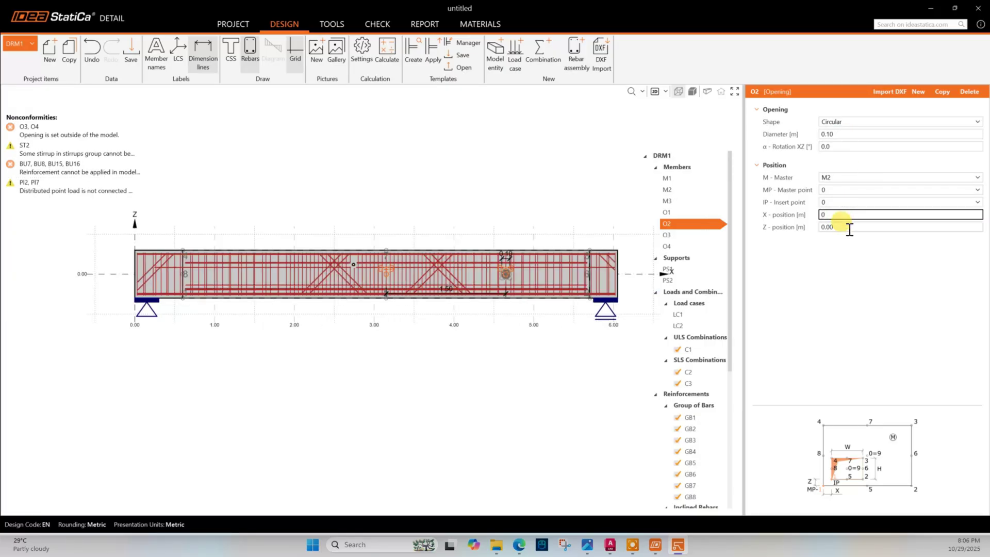
{"action": "left_click", "coordinate": [846, 227]}
{"action": "scroll", "coordinate": [379, 253], "scroll_direction": "up", "scroll_amount": 3}
{"action": "left_click", "coordinate": [415, 346]}
{"action": "scroll", "coordinate": [360, 264], "scroll_direction": "down", "scroll_amount": 4}
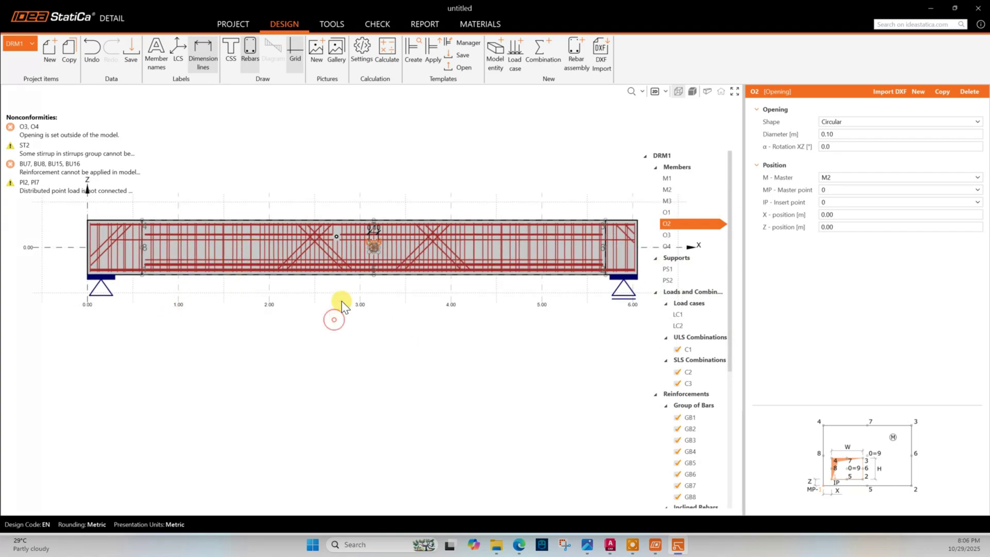
{"action": "scroll", "coordinate": [333, 255], "scroll_direction": "up", "scroll_amount": 3}
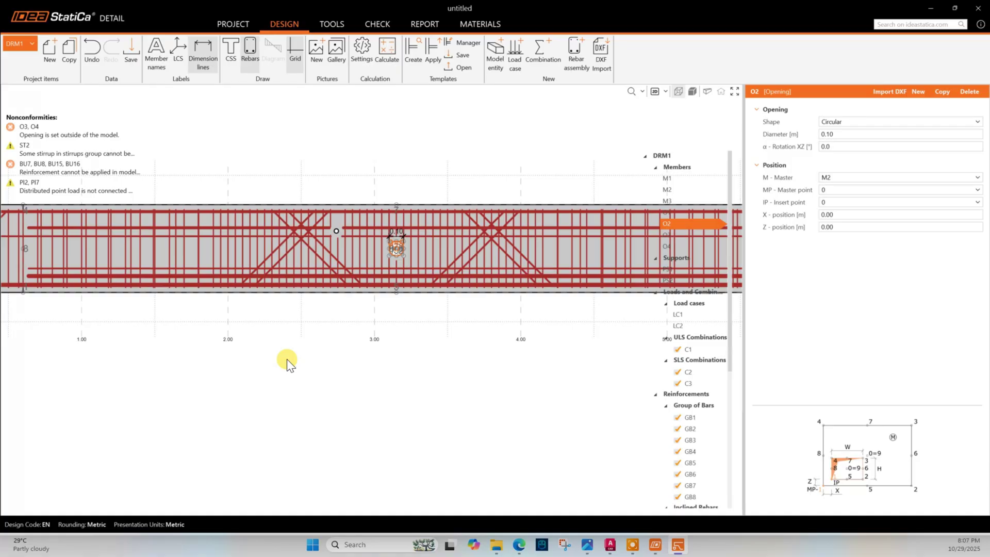
{"action": "scroll", "coordinate": [361, 368], "scroll_direction": "down", "scroll_amount": 3}
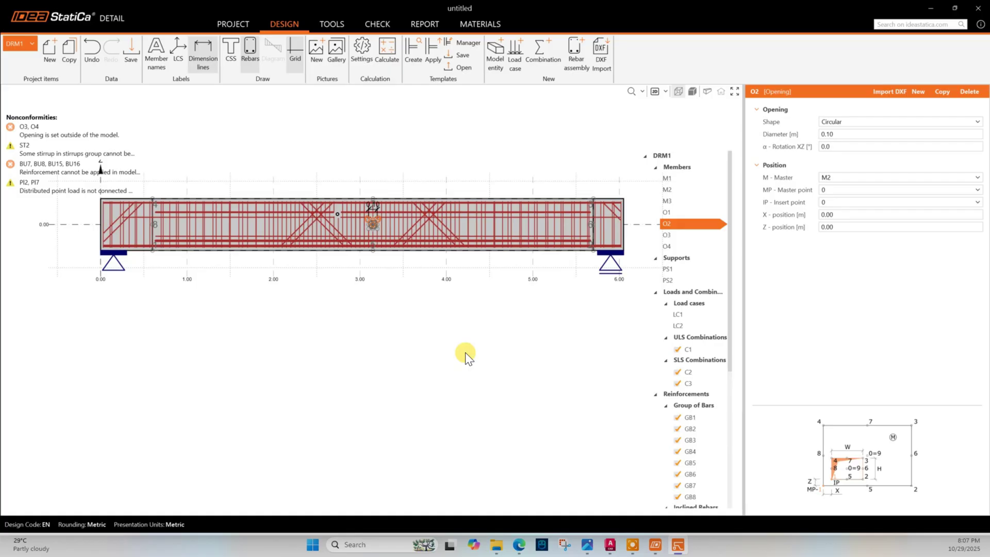
Delete bar group GB2 from the reinforcement list.
{"action": "scroll", "coordinate": [713, 383], "scroll_direction": "down", "scroll_amount": 4}
{"action": "left_click", "coordinate": [705, 269]}
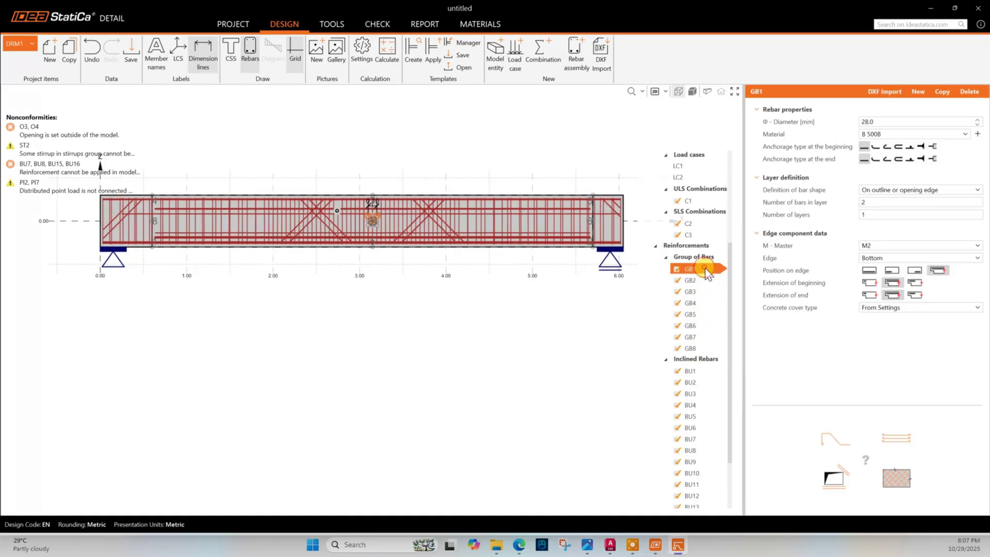
{"action": "left_click", "coordinate": [686, 282]}
{"action": "right_click", "coordinate": [686, 281]}
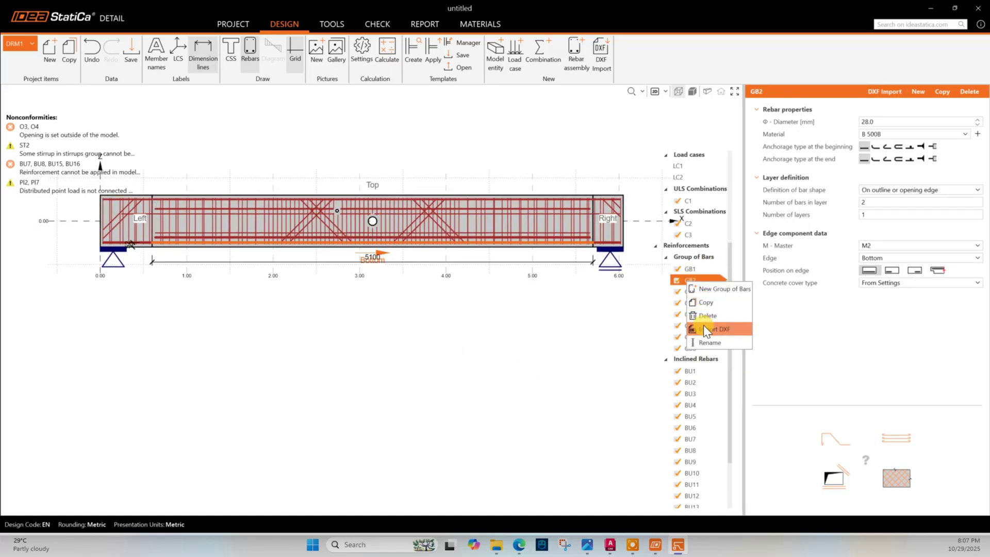
{"action": "left_click", "coordinate": [707, 317]}
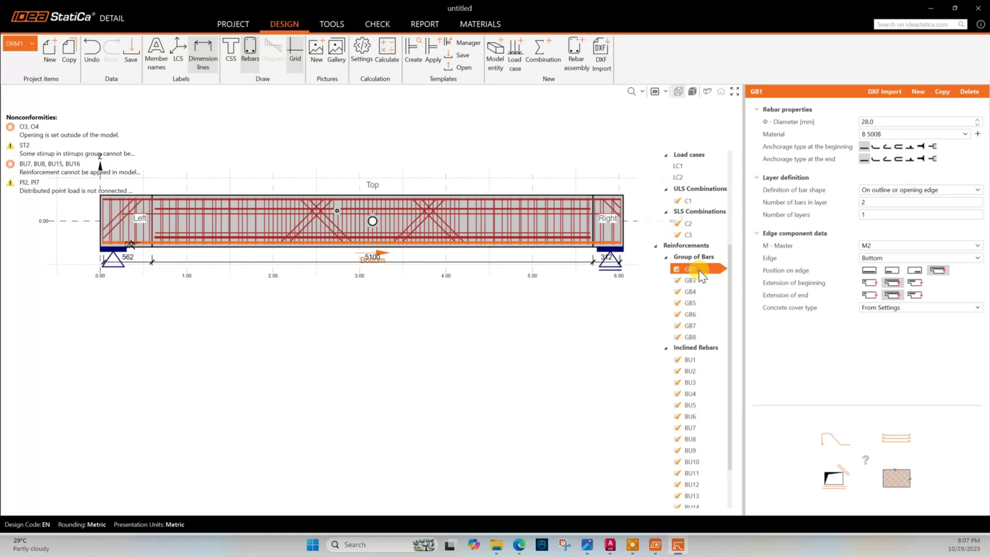
Set GB1's bar diameter to 20 mm.
{"action": "left_click", "coordinate": [860, 124]}
{"action": "left_click", "coordinate": [895, 201]}
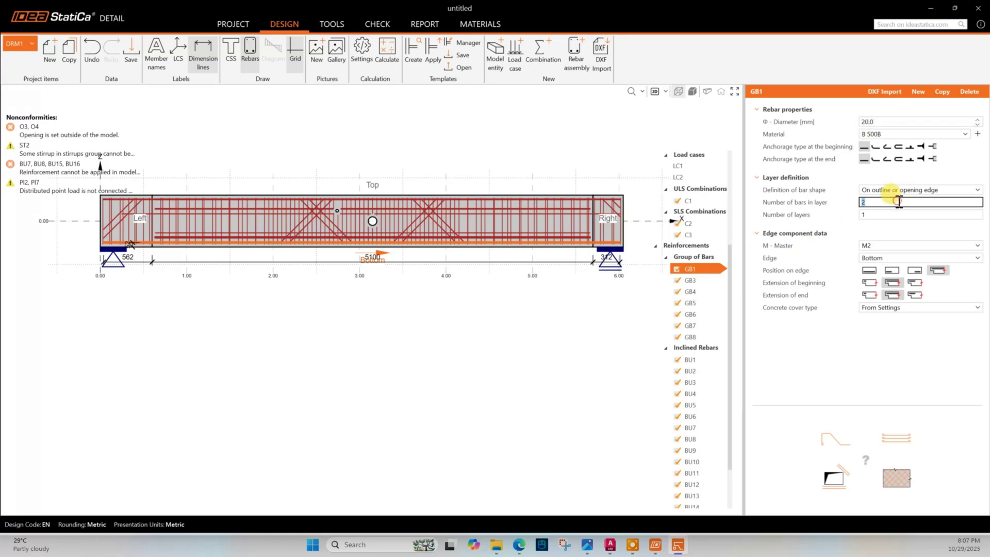
{"action": "left_click", "coordinate": [876, 213]}
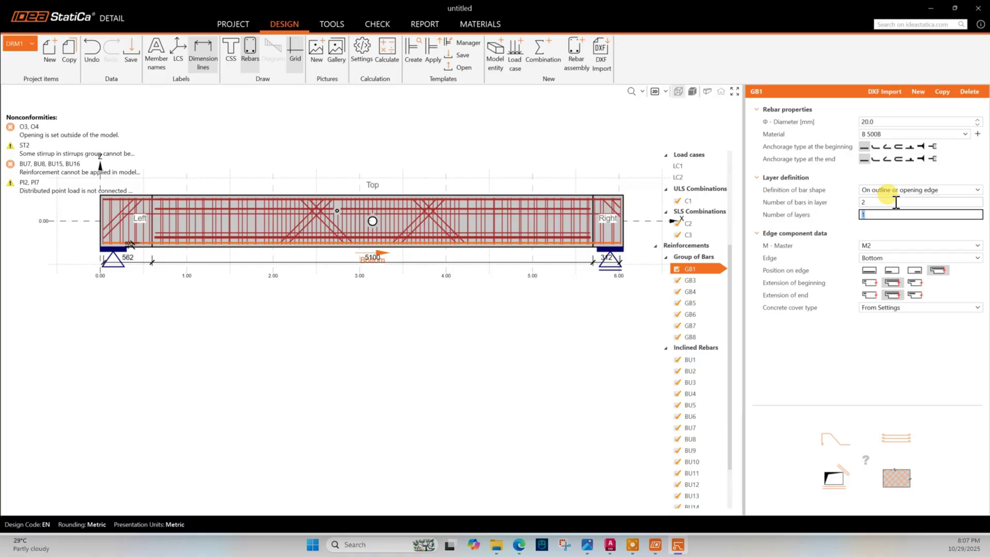
Delete bar groups GB3, GB4, GB5 and GB6.
{"action": "left_click", "coordinate": [689, 281]}
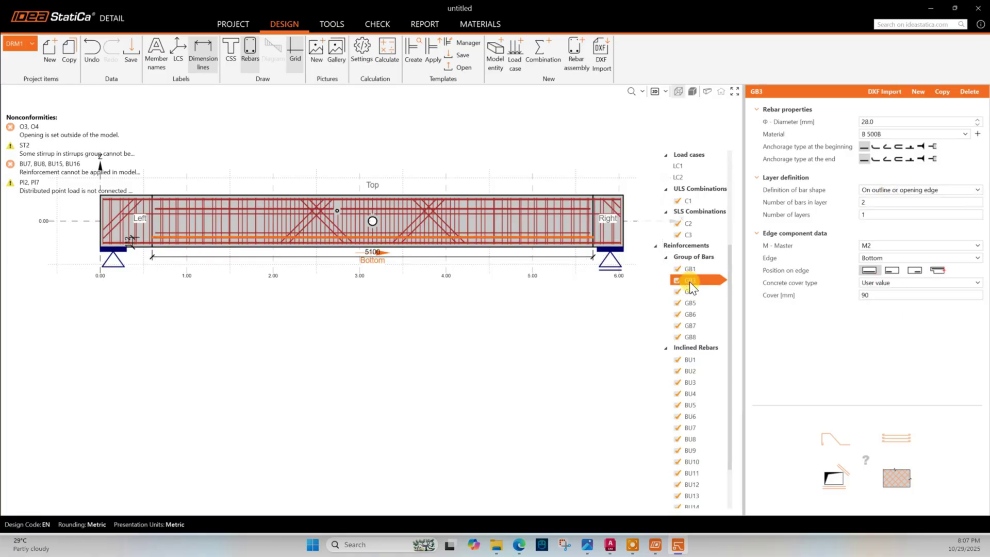
{"action": "right_click", "coordinate": [689, 282]}
{"action": "left_click", "coordinate": [714, 314]}
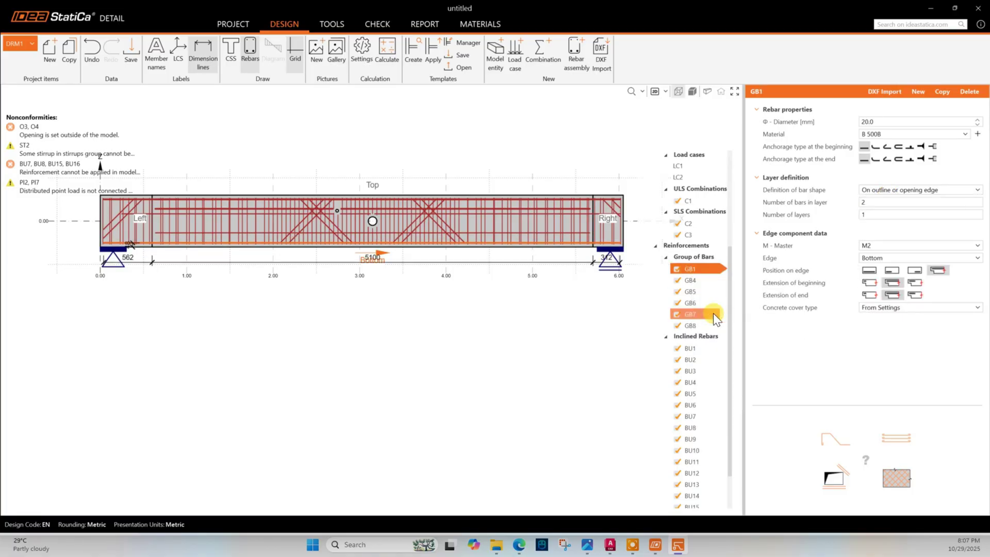
{"action": "left_click", "coordinate": [692, 280]}
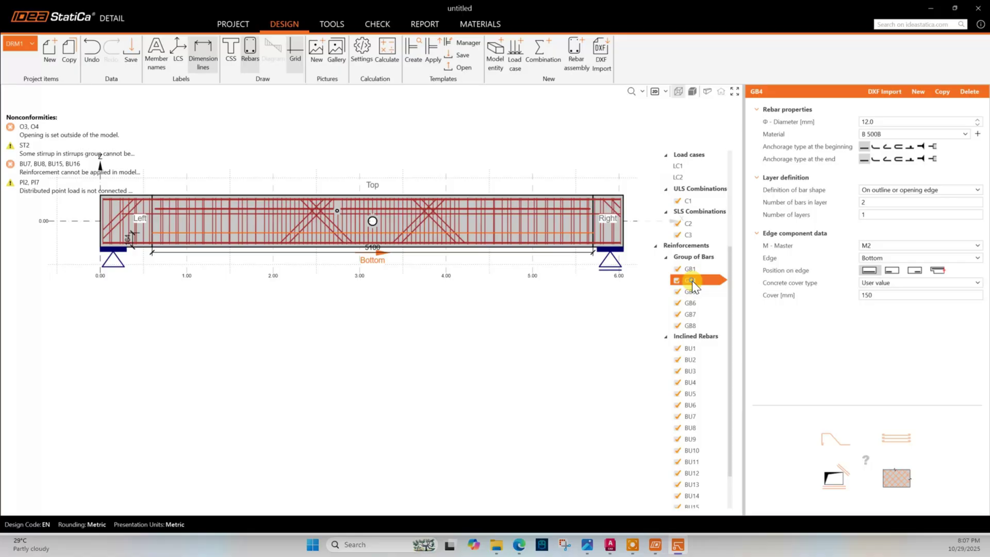
{"action": "right_click", "coordinate": [693, 281]}
{"action": "left_click", "coordinate": [716, 314]}
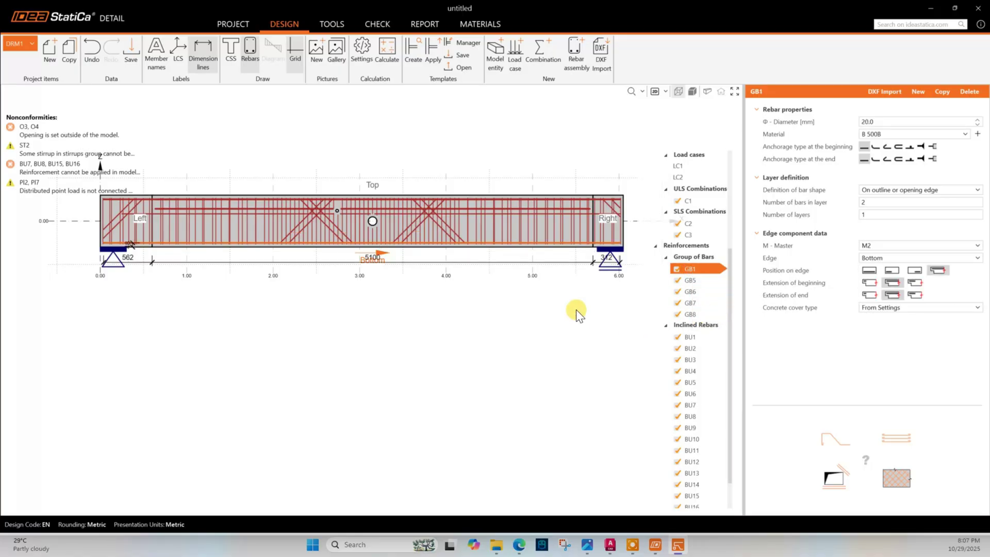
{"action": "right_click", "coordinate": [690, 280]}
{"action": "left_click", "coordinate": [715, 316]}
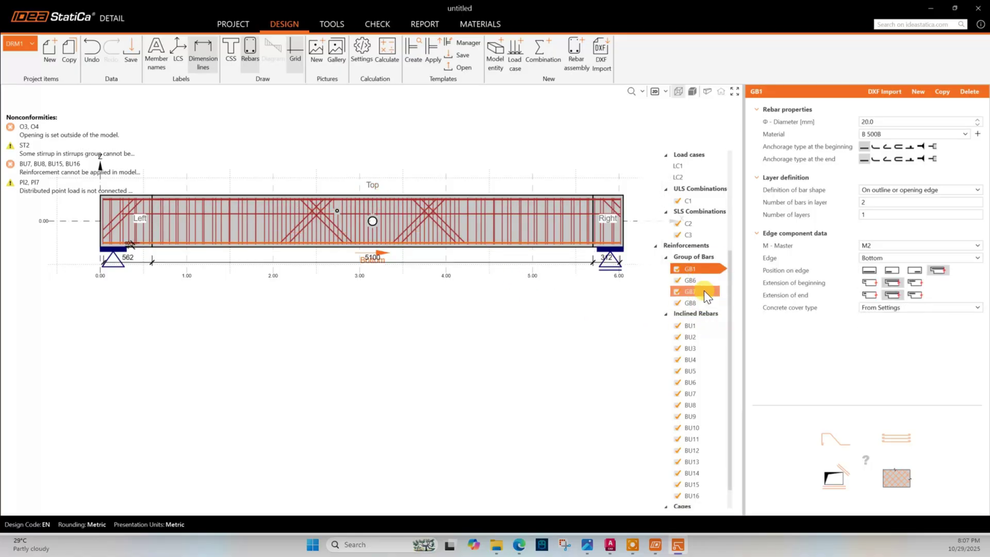
{"action": "right_click", "coordinate": [698, 279]}
{"action": "left_click", "coordinate": [718, 316]}
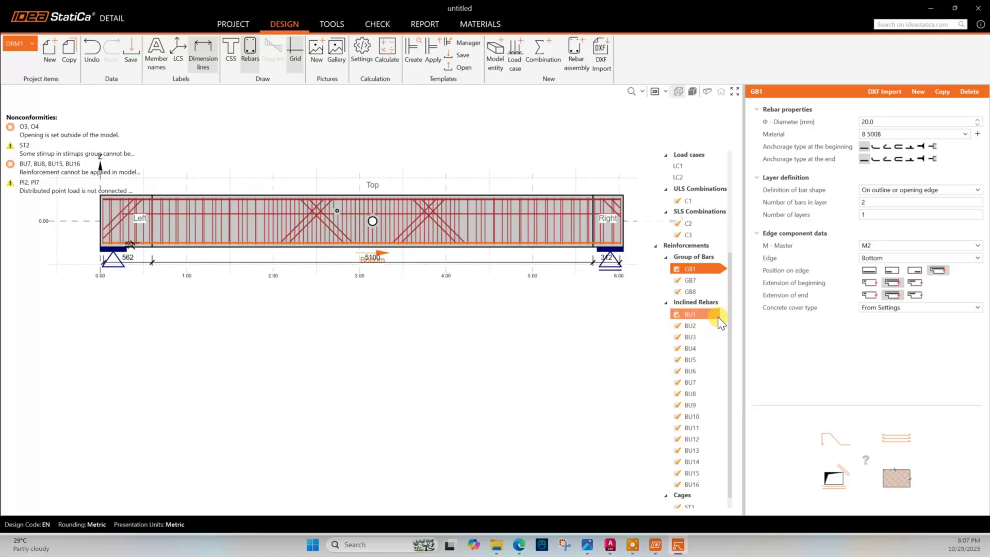
Delete bar group GB8, leaving GB7 selected with its bars-in-layer field.
{"action": "left_click", "coordinate": [691, 280]}
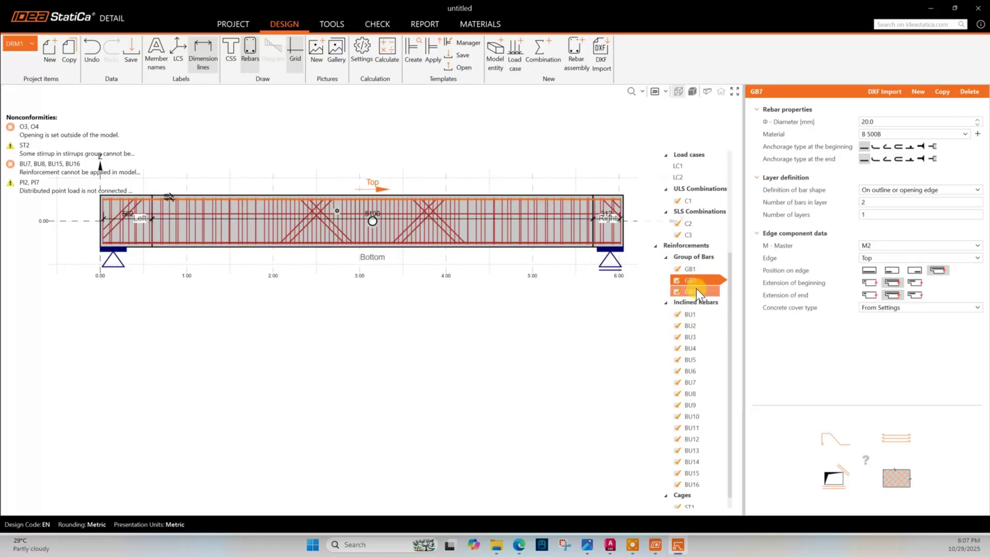
{"action": "left_click", "coordinate": [696, 291]}
{"action": "right_click", "coordinate": [696, 292]}
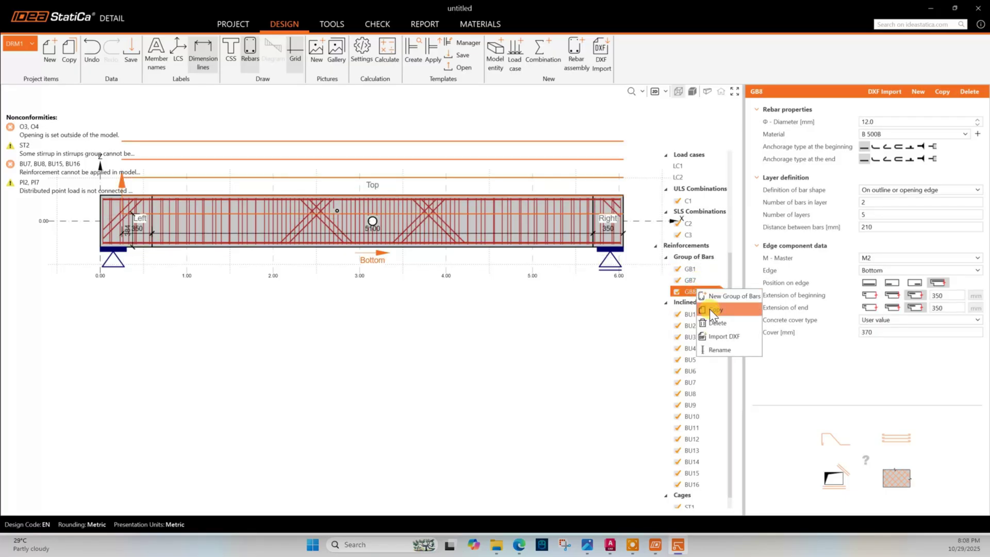
{"action": "left_click", "coordinate": [713, 322]}
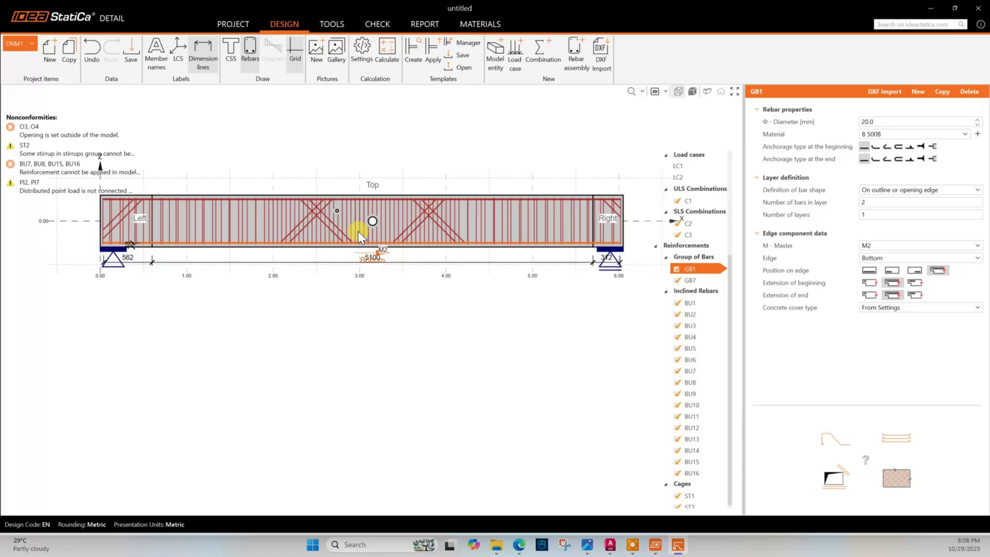
{"action": "left_click", "coordinate": [689, 281]}
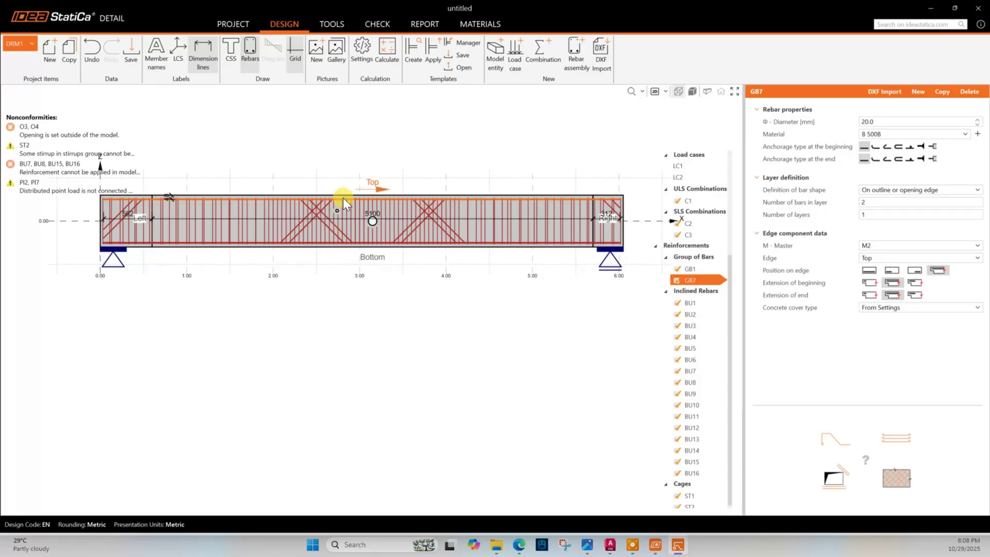
{"action": "left_click", "coordinate": [872, 203]}
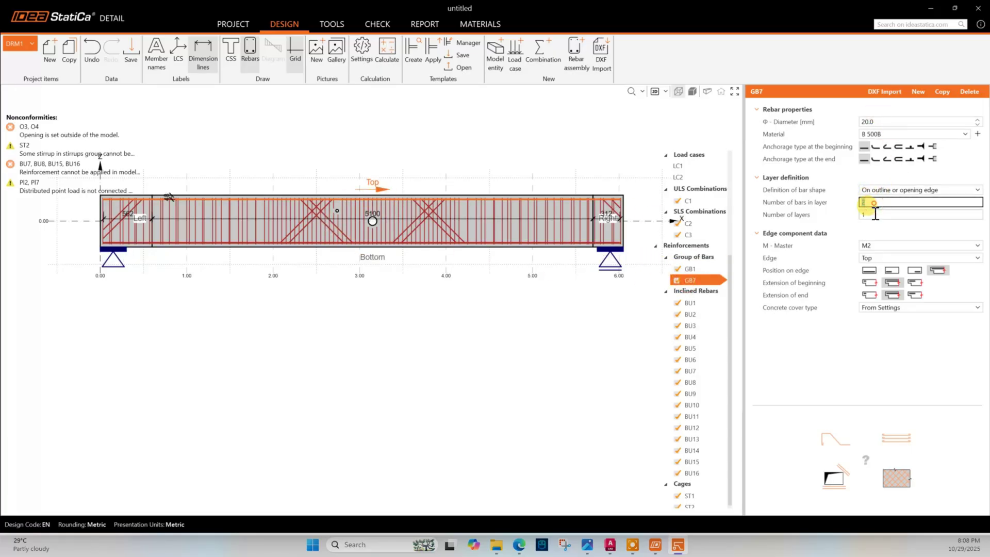
Delete inclined rebars BU1 through BU5.
{"action": "left_click", "coordinate": [689, 303]}
{"action": "right_click", "coordinate": [689, 301]}
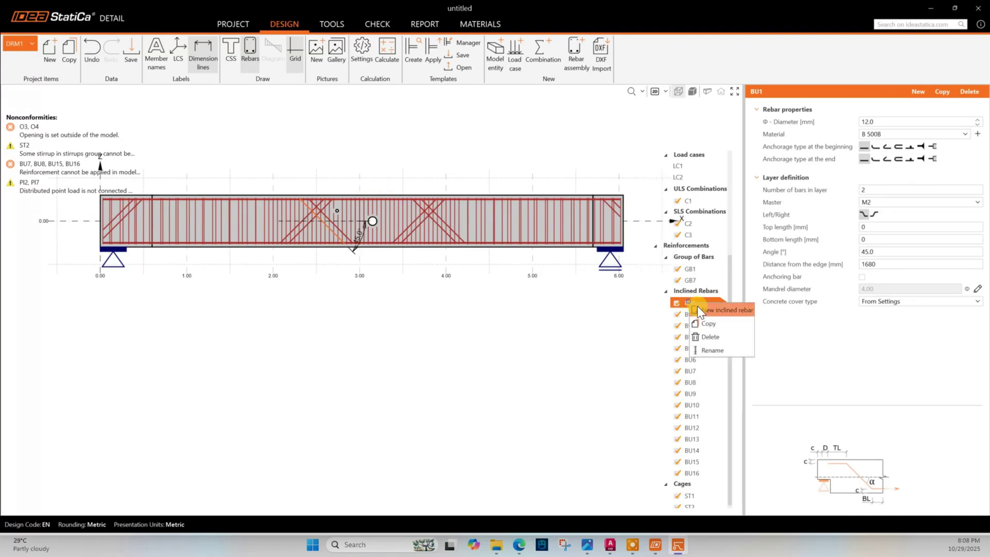
{"action": "left_click", "coordinate": [709, 334]}
{"action": "right_click", "coordinate": [697, 312]}
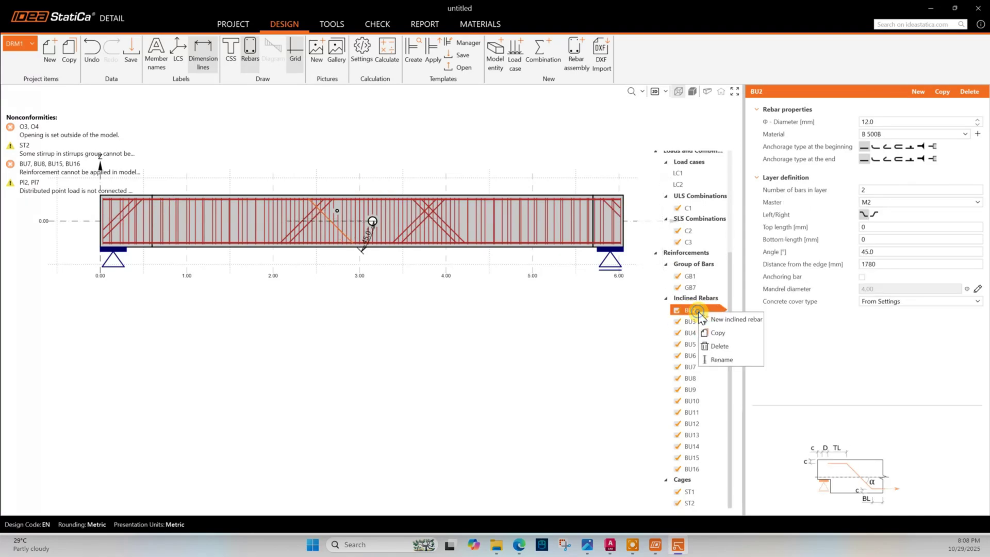
{"action": "left_click", "coordinate": [718, 344]}
{"action": "right_click", "coordinate": [699, 323]}
{"action": "left_click", "coordinate": [717, 356]}
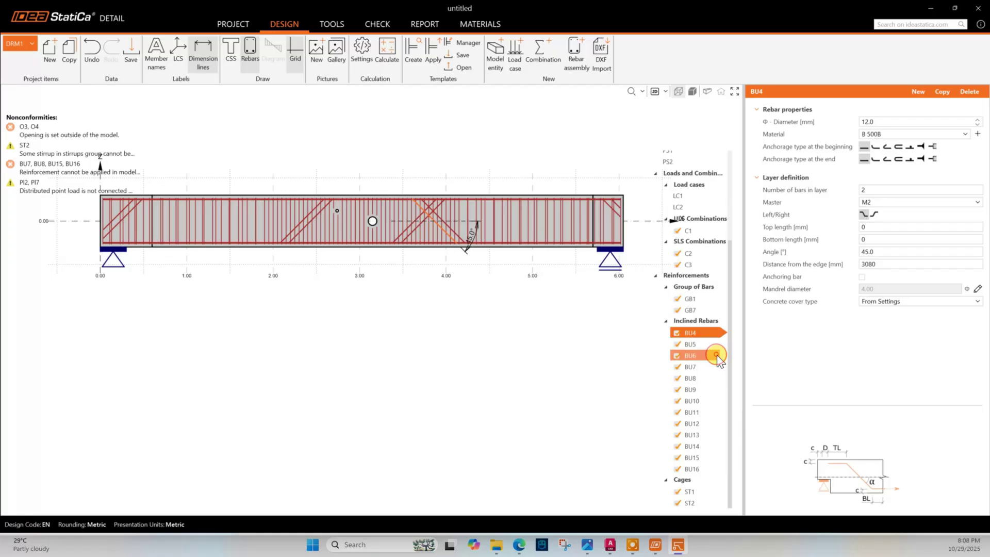
{"action": "right_click", "coordinate": [693, 333]}
{"action": "left_click", "coordinate": [712, 367]}
{"action": "right_click", "coordinate": [701, 344]}
{"action": "left_click", "coordinate": [720, 378]}
Delete inclined rebars BU6, BU7 and the next several inclined rebars.
{"action": "right_click", "coordinate": [696, 357]}
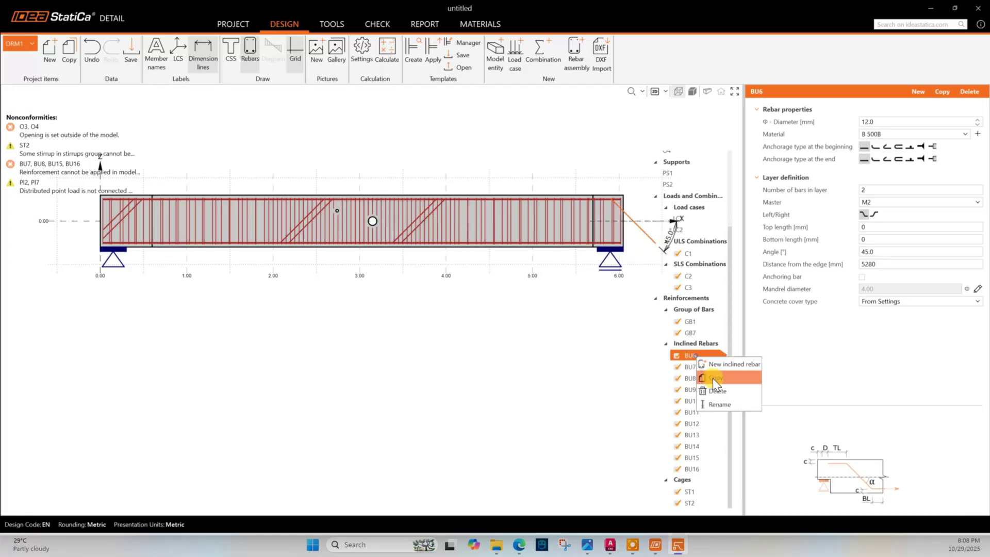
{"action": "left_click", "coordinate": [713, 388]}
{"action": "right_click", "coordinate": [696, 367]}
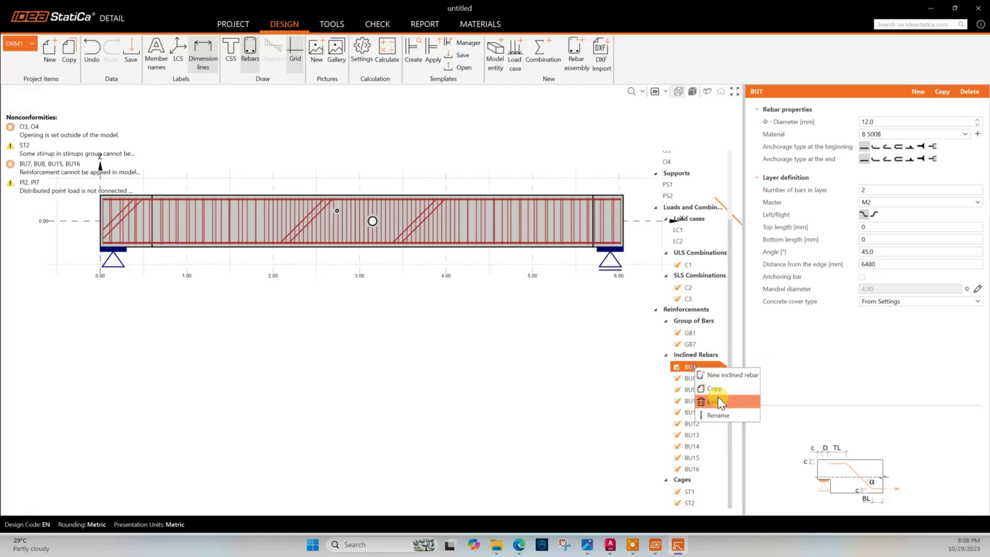
{"action": "left_click", "coordinate": [717, 397]}
{"action": "right_click", "coordinate": [695, 379]}
{"action": "left_click", "coordinate": [714, 411]}
{"action": "right_click", "coordinate": [695, 390]}
{"action": "left_click", "coordinate": [714, 424]}
{"action": "right_click", "coordinate": [695, 401]}
{"action": "left_click", "coordinate": [715, 433]}
{"action": "right_click", "coordinate": [695, 412]}
{"action": "left_click", "coordinate": [715, 442]}
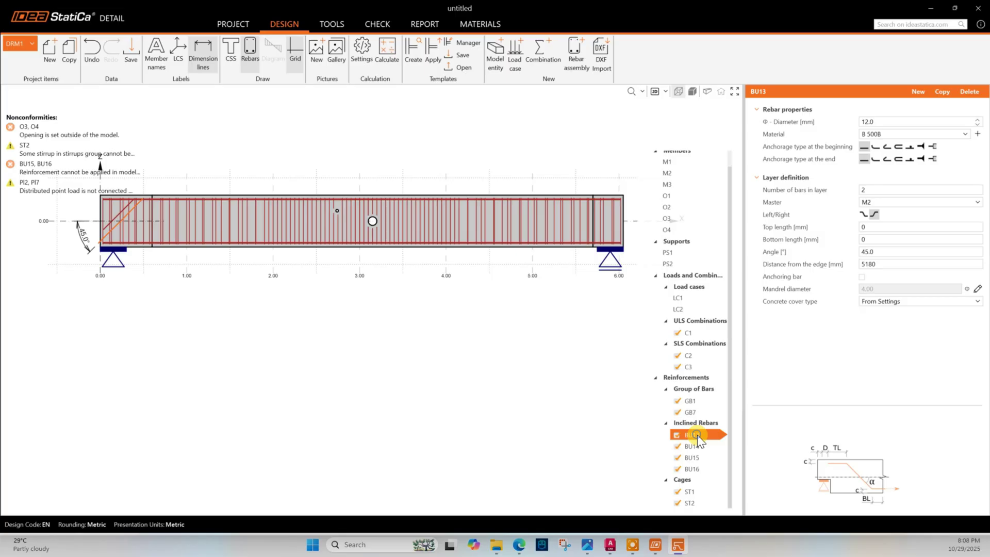
Delete the last remaining inclined rebars.
{"action": "right_click", "coordinate": [696, 424]}
{"action": "left_click", "coordinate": [715, 454]}
{"action": "right_click", "coordinate": [707, 464]}
{"action": "left_click", "coordinate": [726, 474]}
{"action": "left_click", "coordinate": [701, 455]}
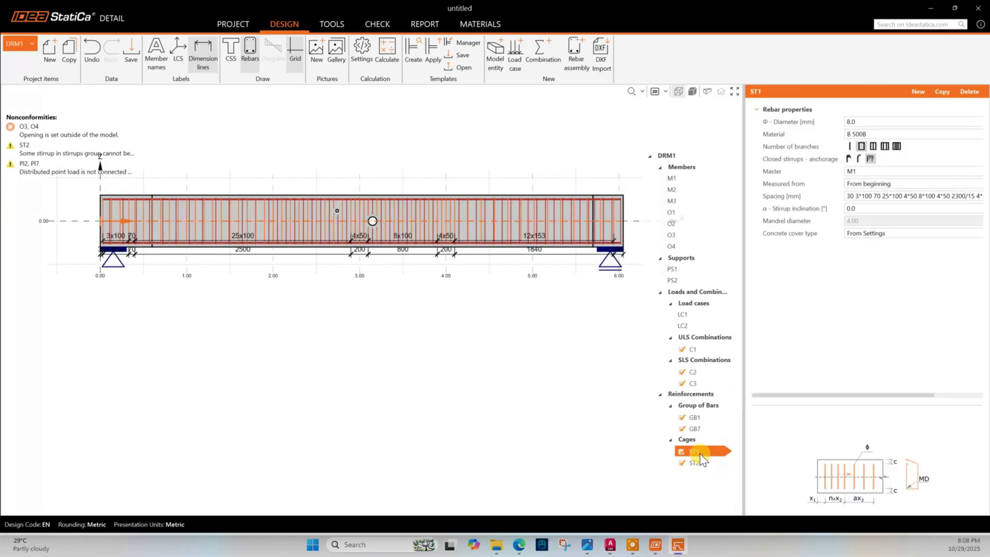
Delete stirrup cage ST2.
{"action": "left_click", "coordinate": [705, 463]}
{"action": "right_click", "coordinate": [706, 464]}
{"action": "left_click", "coordinate": [723, 497]}
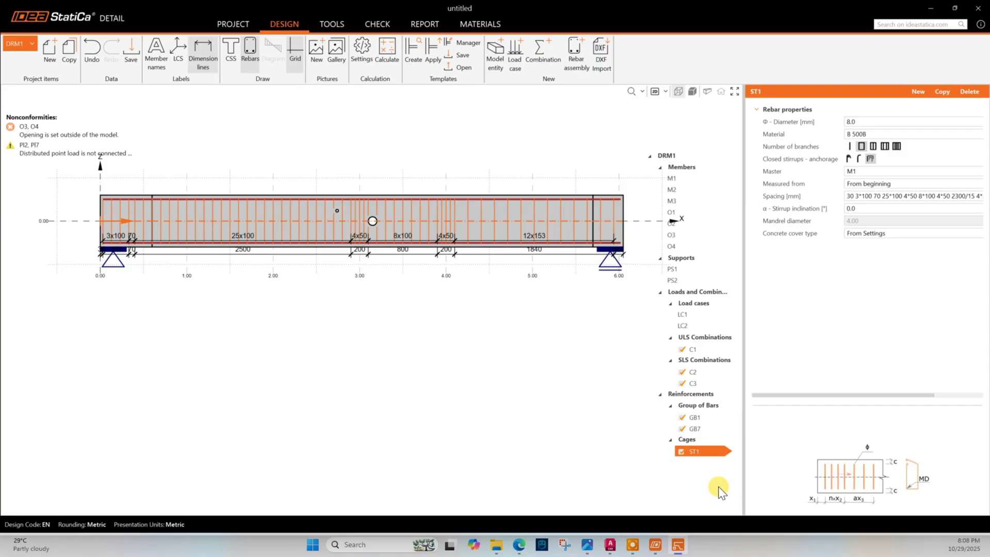
Set cage ST1's stirrup spacing to 100 39*150.
{"action": "double_click", "coordinate": [871, 121]}
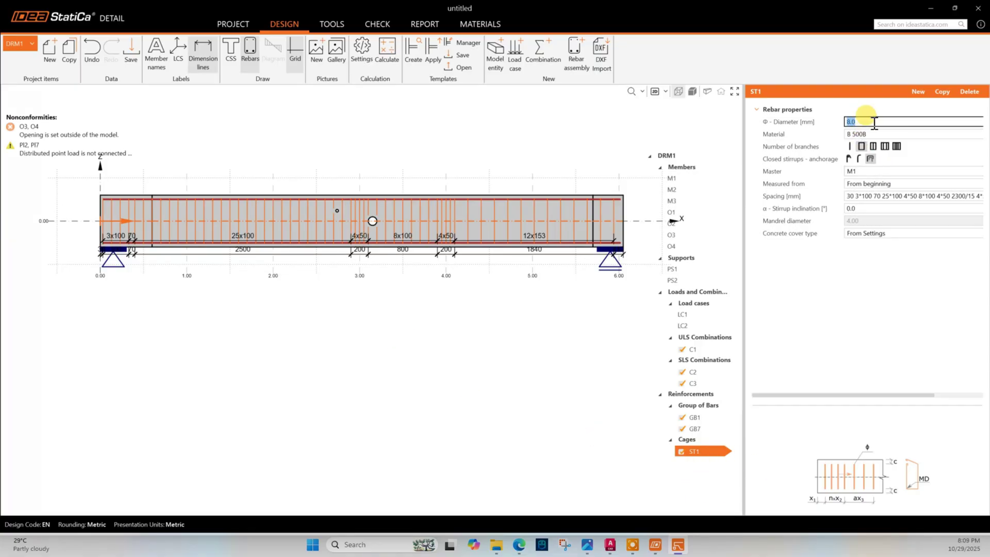
{"action": "left_click", "coordinate": [852, 196]}
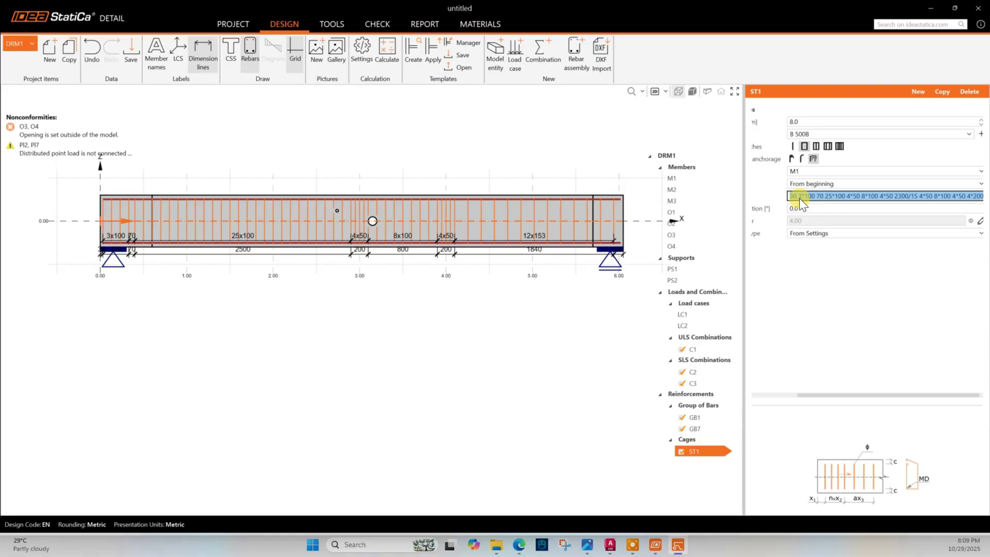
{"action": "left_click_drag", "start_coordinate": [796, 199], "coordinate": [988, 201]}
{"action": "key", "text": "BackSpace"}
{"action": "type", "text": "100 39*"}
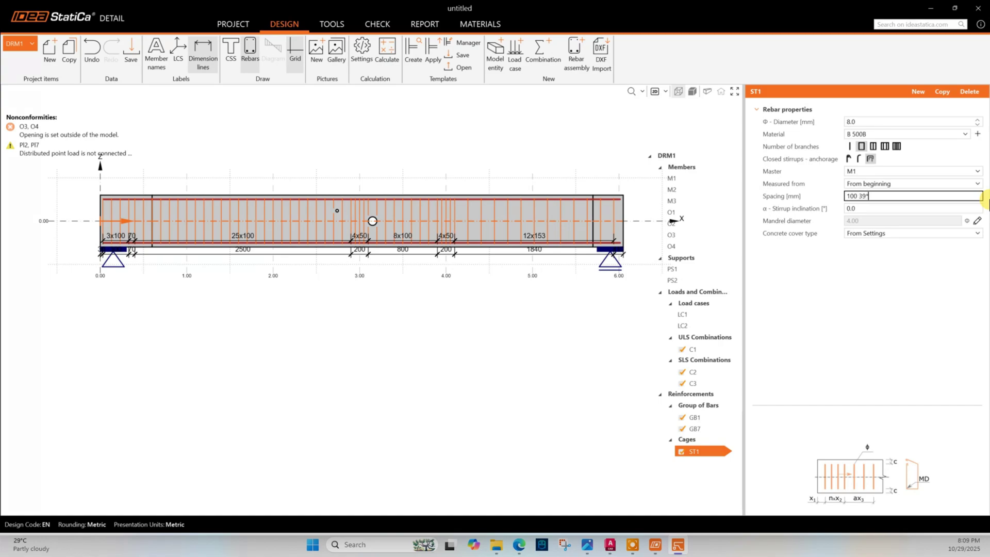
{"action": "type", "text": "150"}
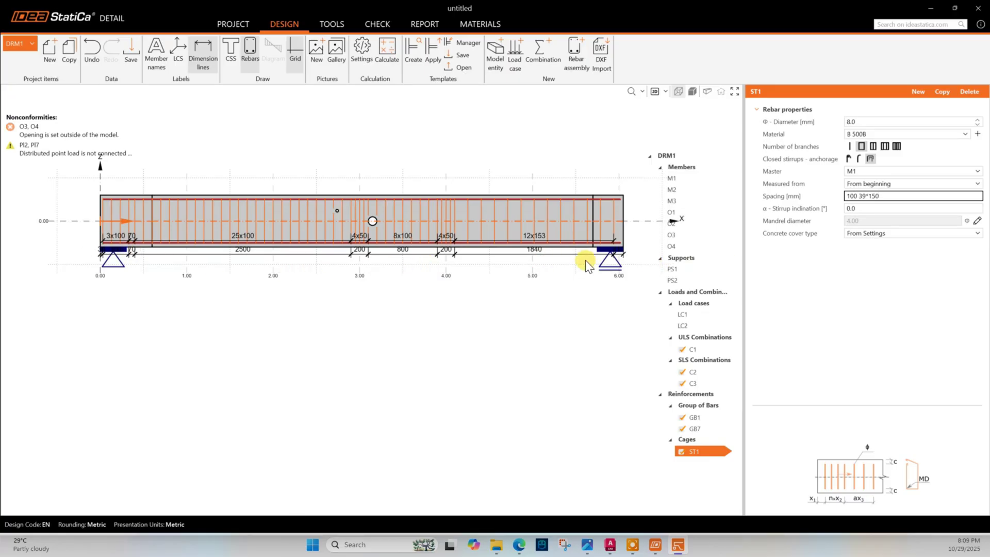
{"action": "left_click", "coordinate": [889, 196]}
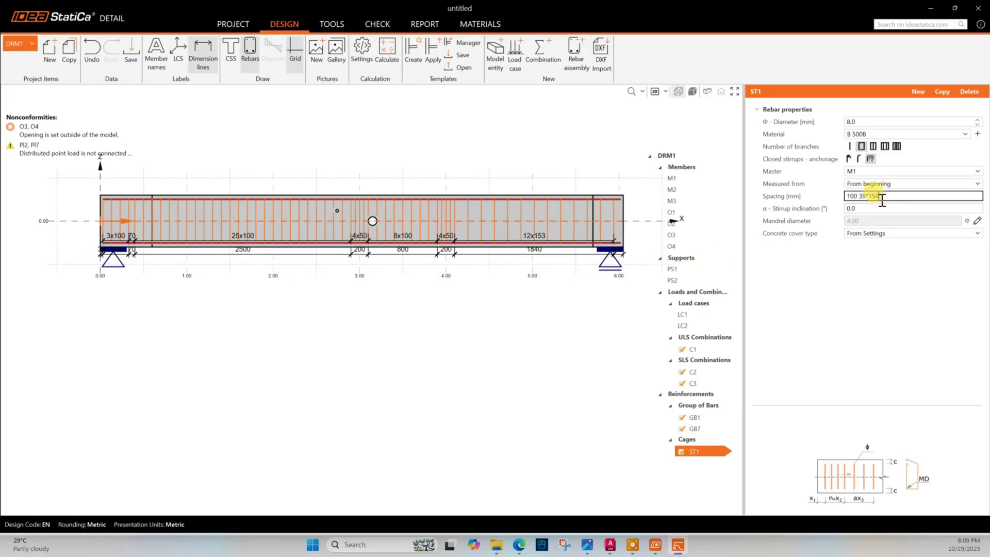
{"action": "key", "text": "Tab"}
{"action": "scroll", "coordinate": [330, 215], "scroll_direction": "up", "scroll_amount": 3}
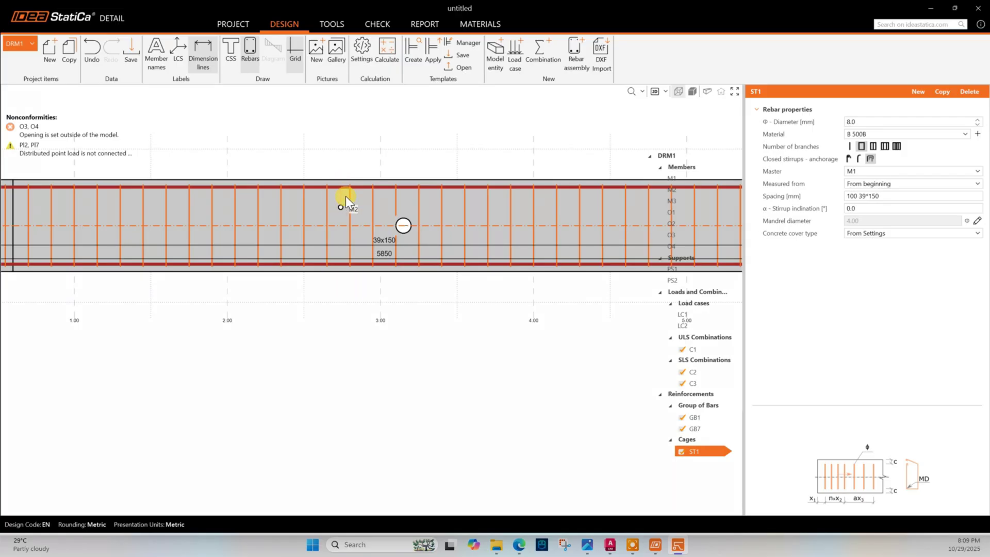
Check the two slab lines in the beam CAD drawing, then clear the selection.
{"action": "key", "text": "alt+Tab"}
{"action": "left_click", "coordinate": [769, 303]}
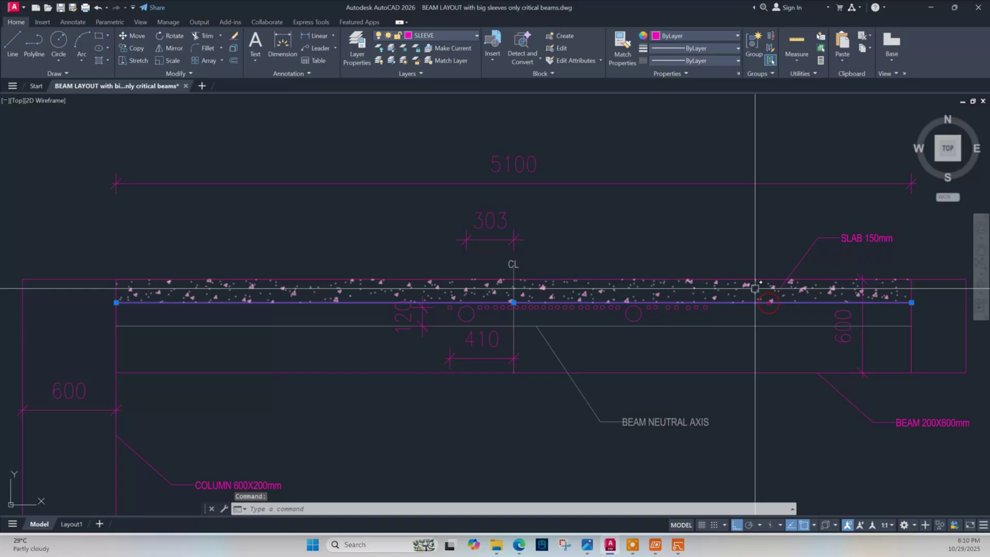
{"action": "left_click", "coordinate": [753, 279]}
{"action": "scroll", "coordinate": [495, 304], "scroll_direction": "up", "scroll_amount": 4}
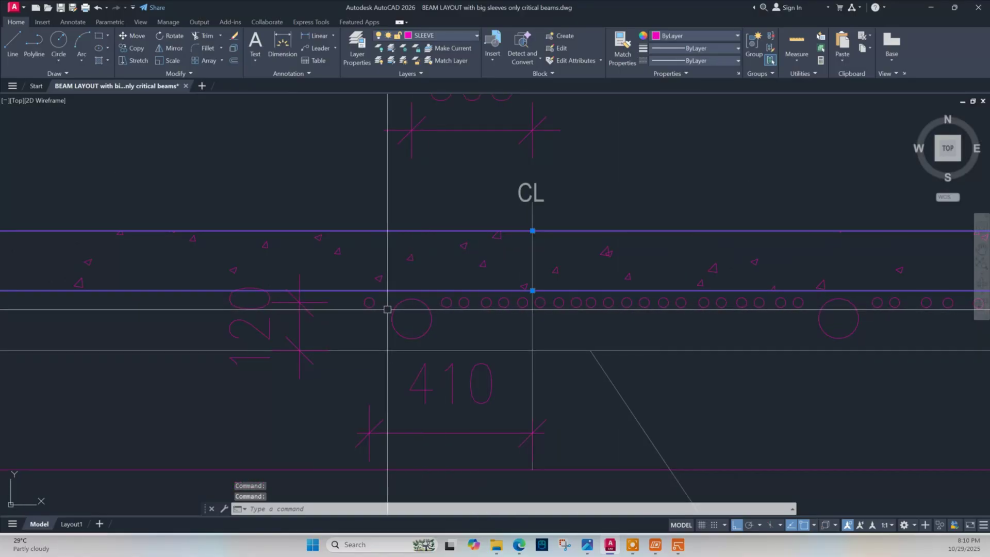
{"action": "scroll", "coordinate": [461, 330], "scroll_direction": "down", "scroll_amount": 2}
{"action": "scroll", "coordinate": [462, 330], "scroll_direction": "up", "scroll_amount": 3}
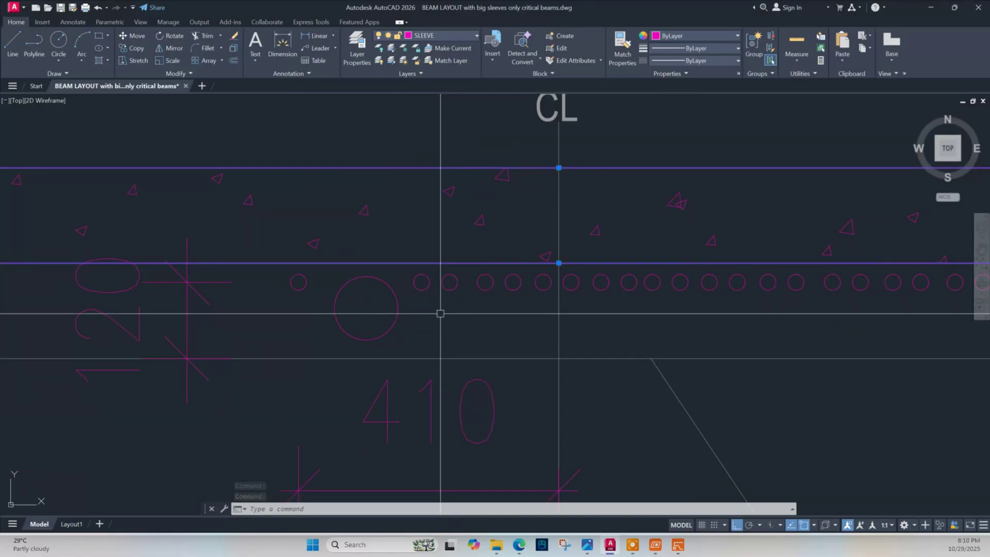
{"action": "key", "text": "Escape"}
Position opening O2 at X -0.28 and Z 0.10.
{"action": "key", "text": "alt+Tab"}
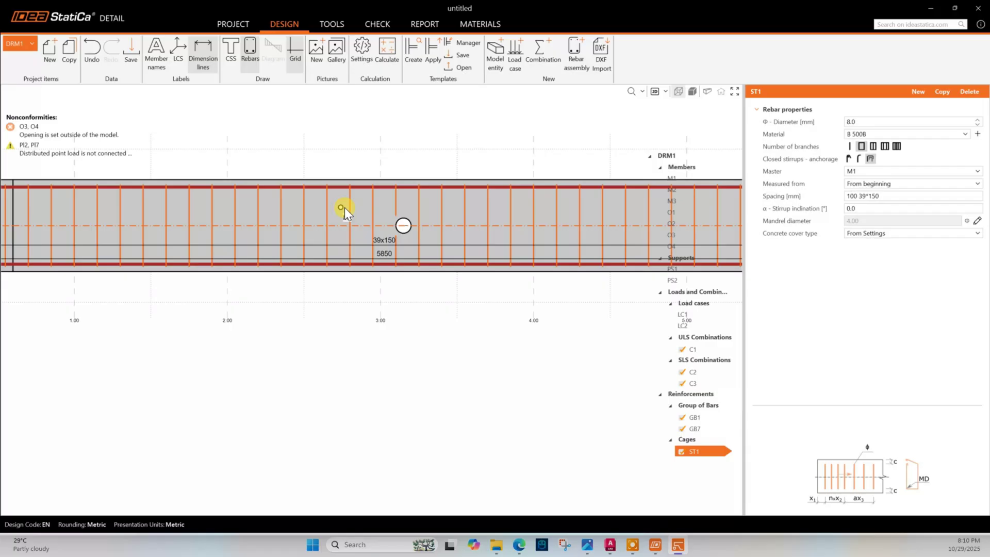
{"action": "left_click", "coordinate": [680, 224]}
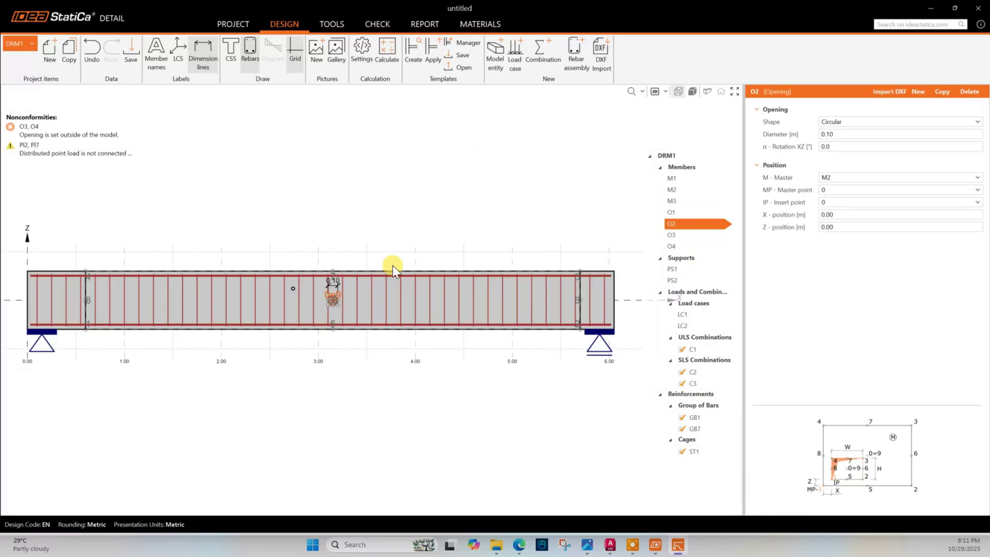
{"action": "left_click", "coordinate": [827, 215]}
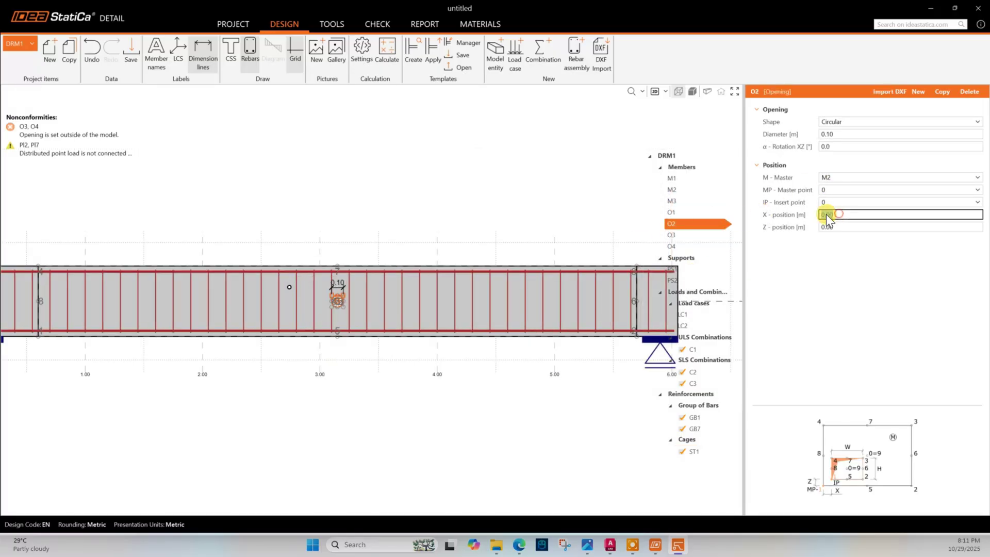
{"action": "type", "text": "-0.35"}
{"action": "left_click", "coordinate": [841, 227]}
{"action": "type", "text": "0."}
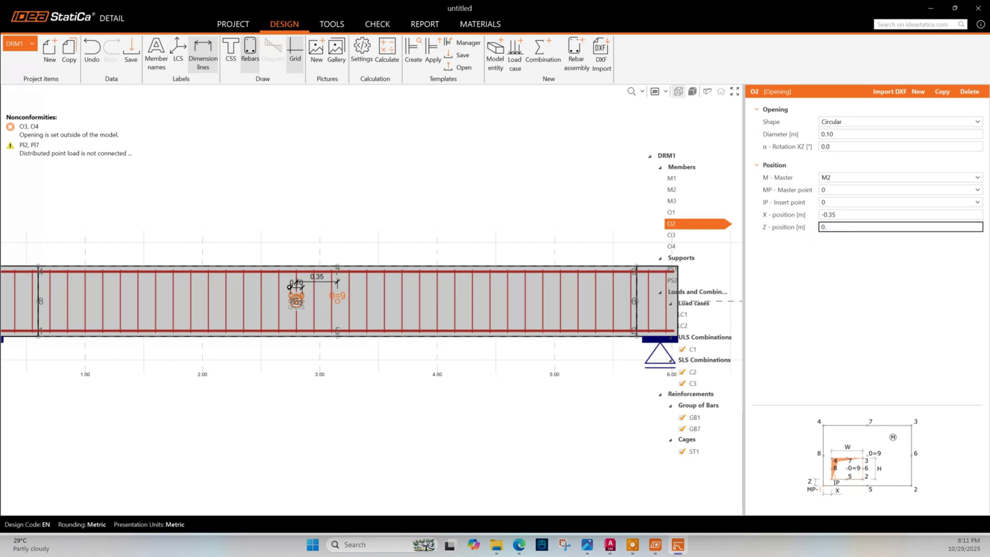
{"action": "type", "text": "10"}
{"action": "key", "text": "Return"}
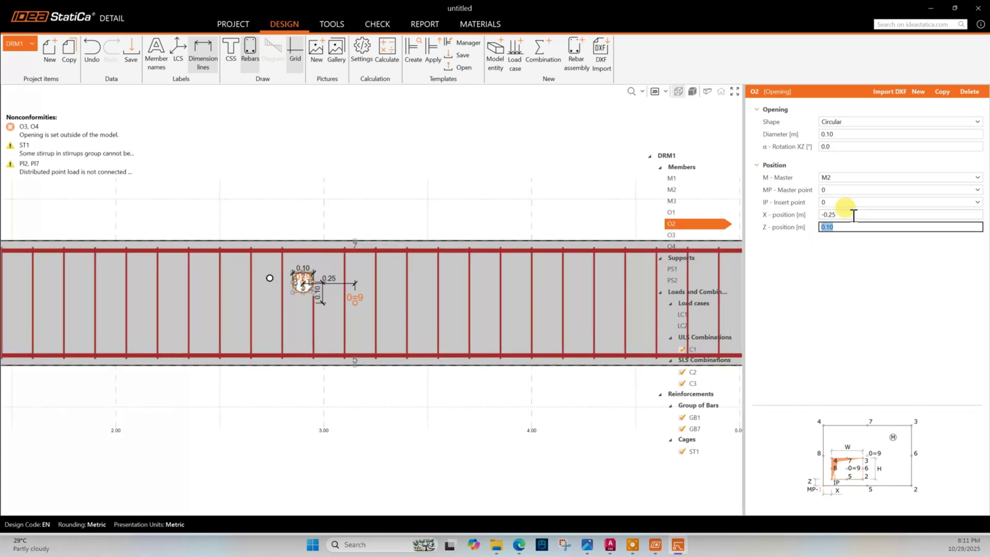
{"action": "left_click", "coordinate": [836, 215]}
{"action": "type", "text": "-0.28"}
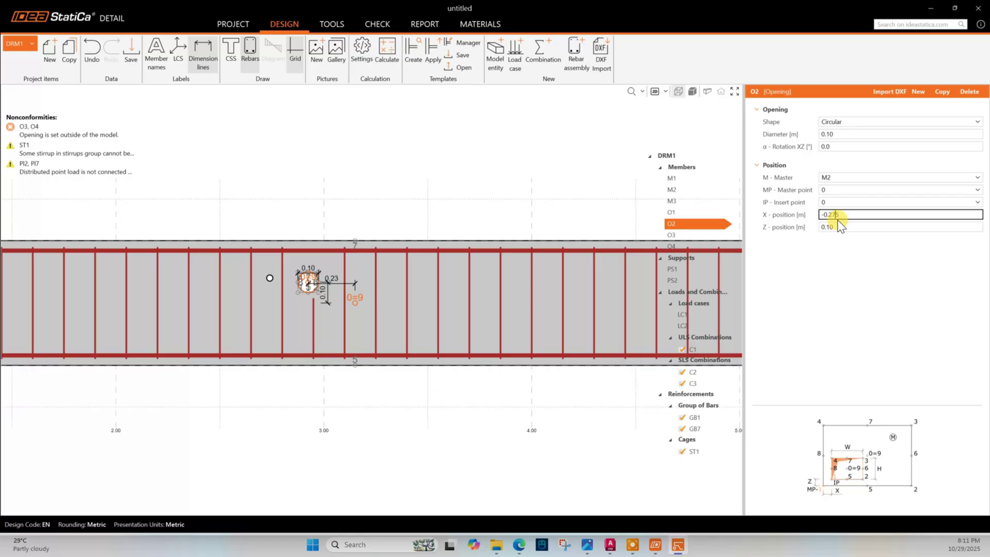
{"action": "key", "text": "Tab"}
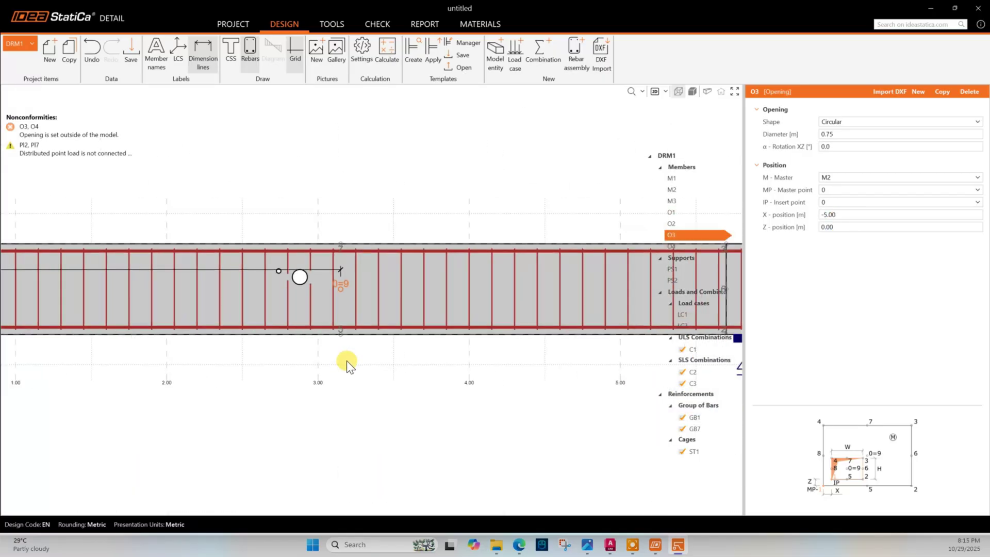
Give opening O3 a 0.03 m diameter at Z 0.12.
{"action": "scroll", "coordinate": [235, 299], "scroll_direction": "down", "scroll_amount": 3}
{"action": "left_click", "coordinate": [835, 134]}
{"action": "type", "text": "0.03"}
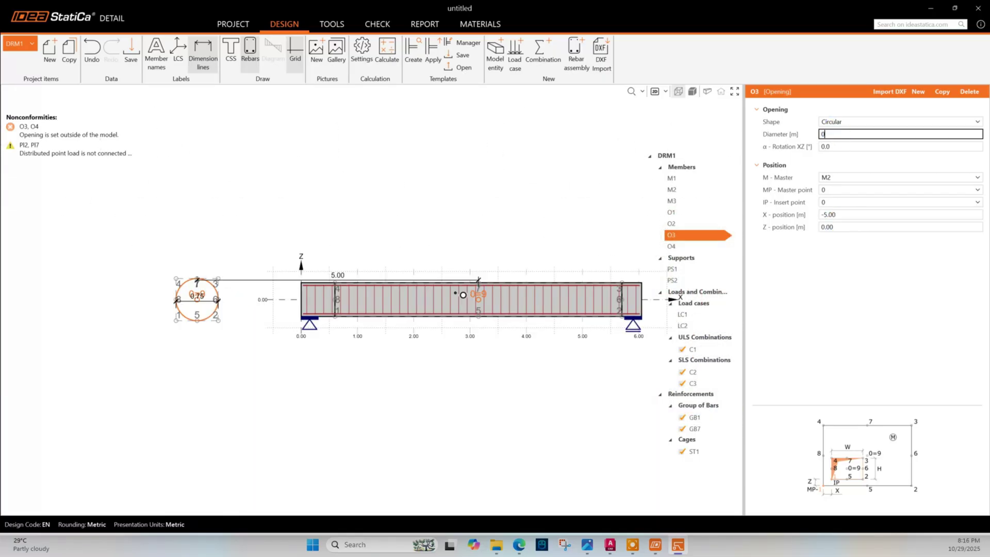
{"action": "left_click", "coordinate": [831, 214]}
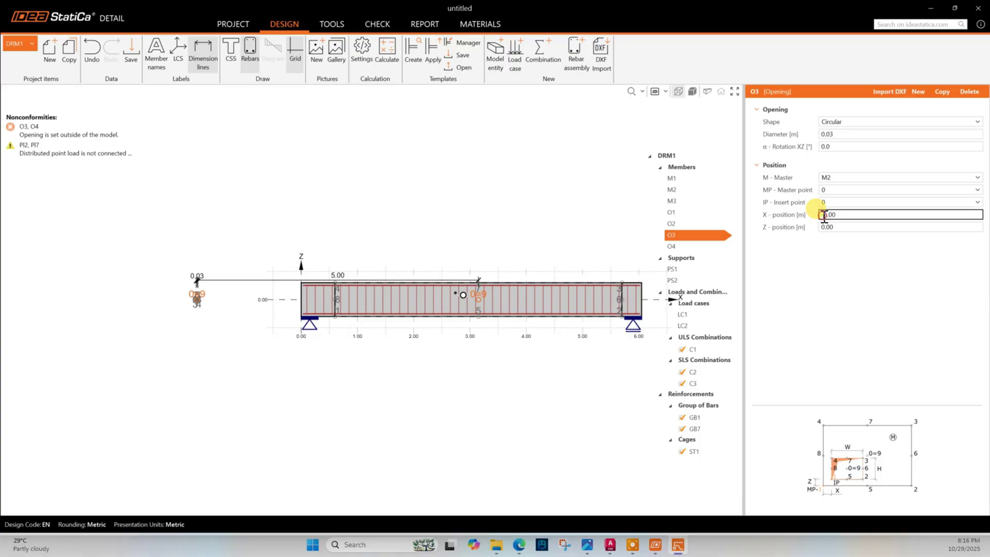
{"action": "type", "text": "-2"}
{"action": "key", "text": "BackSpace"}
{"action": "type", "text": "0.2"}
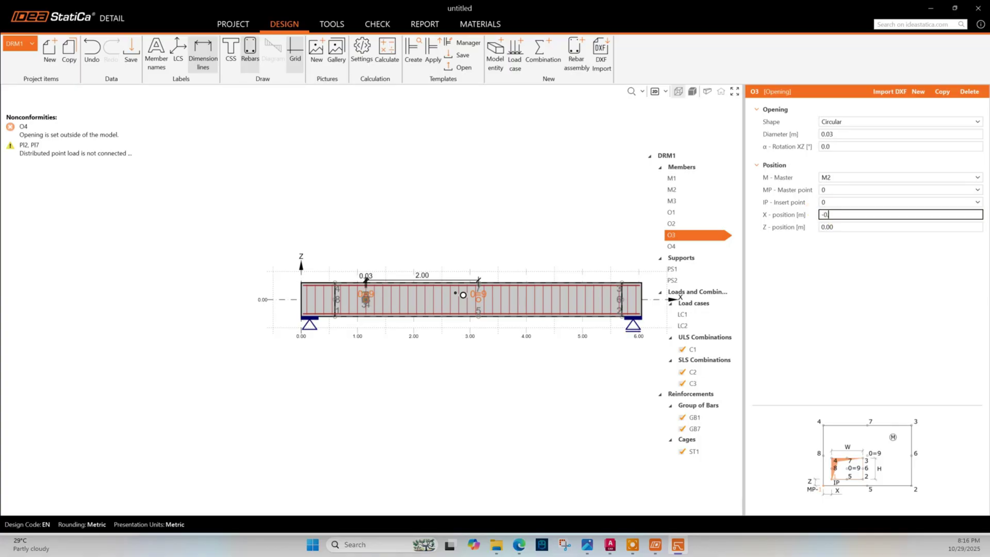
{"action": "key", "text": "Tab"}
{"action": "type", "text": "0.1"}
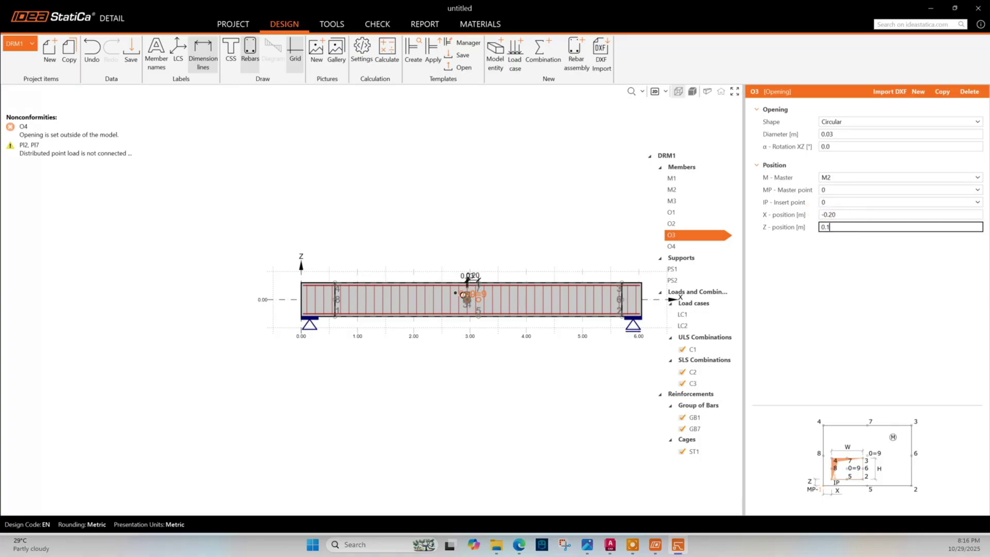
{"action": "type", "text": "2"}
{"action": "key", "text": "Return"}
Correct opening O3's X position to -0.17.
{"action": "scroll", "coordinate": [337, 251], "scroll_direction": "up", "scroll_amount": 8}
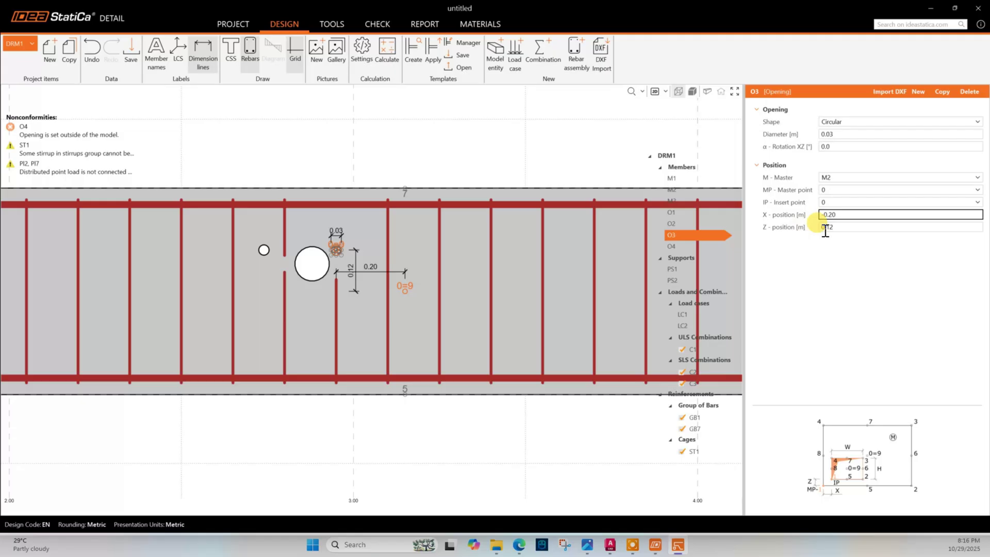
{"action": "left_click", "coordinate": [836, 215]}
{"action": "type", "text": "-0.17"}
{"action": "key", "text": "Tab"}
Delete opening O4.
{"action": "left_click", "coordinate": [681, 246]}
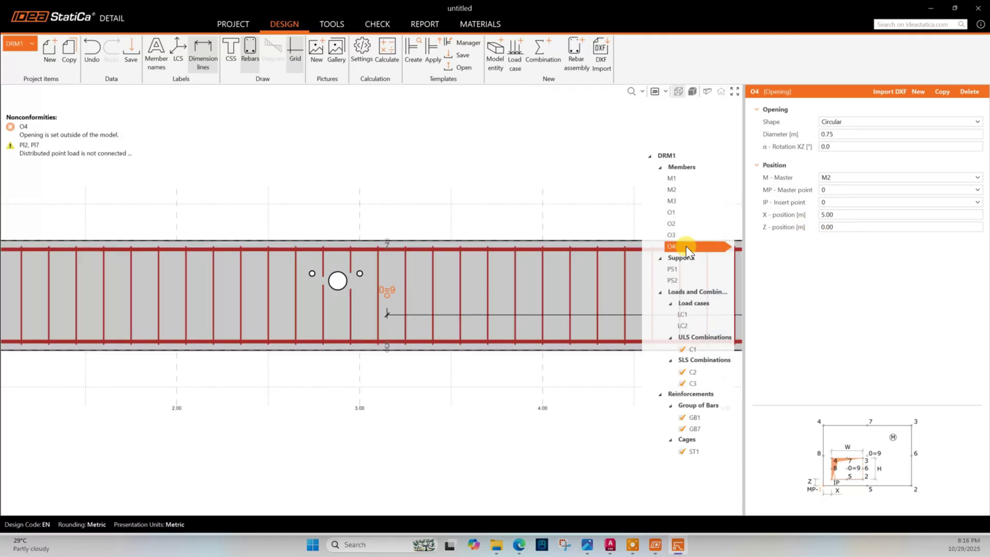
{"action": "right_click", "coordinate": [686, 247]}
{"action": "left_click", "coordinate": [719, 285]}
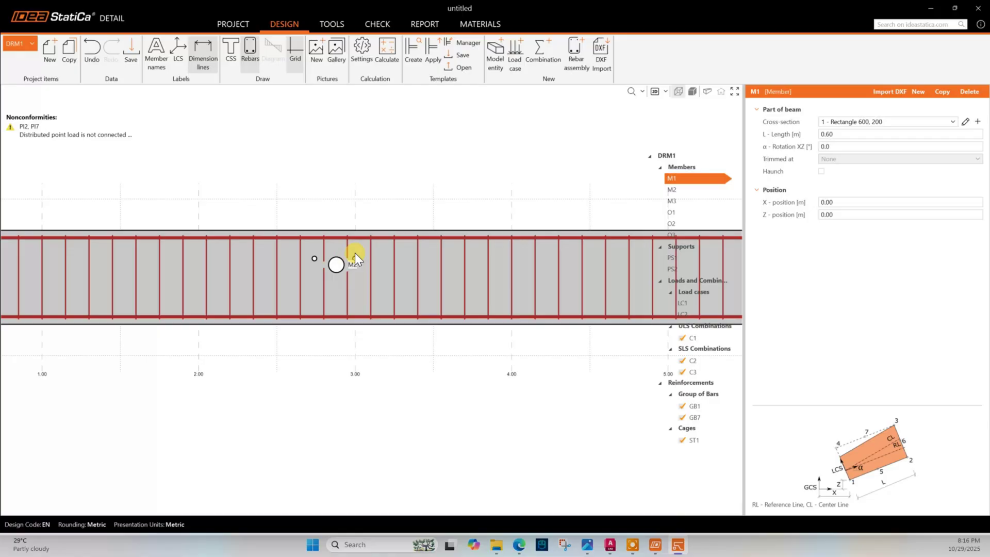
{"action": "scroll", "coordinate": [385, 255], "scroll_direction": "up", "scroll_amount": 2}
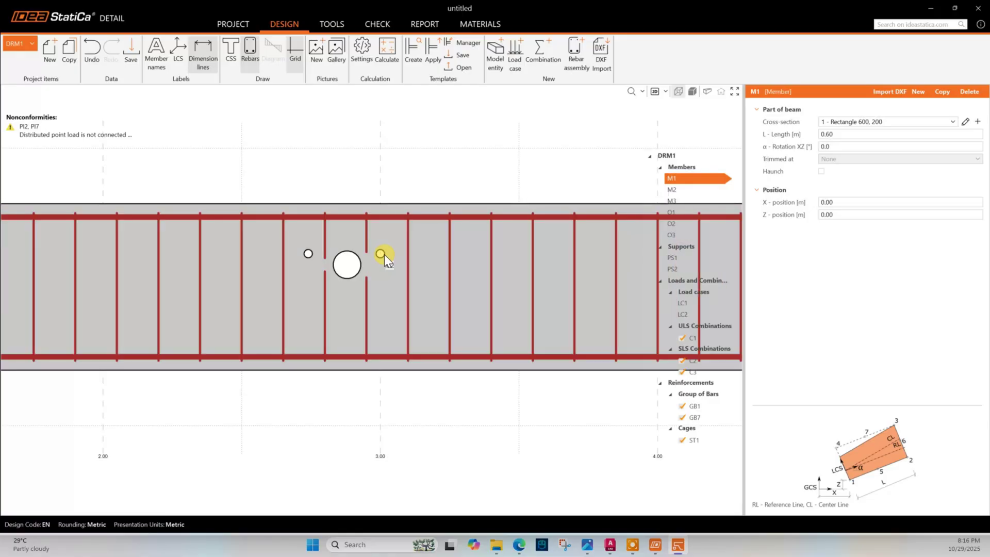
Inspect opening O2 among the reinforcement in the 3D rendered view, then return to 2D.
{"action": "left_click", "coordinate": [354, 277]}
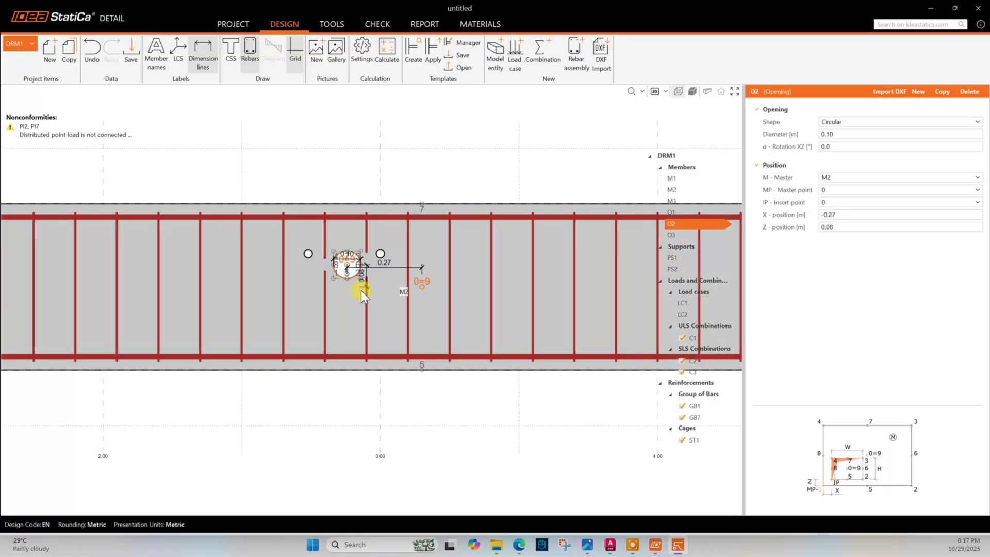
{"action": "scroll", "coordinate": [361, 279], "scroll_direction": "up", "scroll_amount": 2}
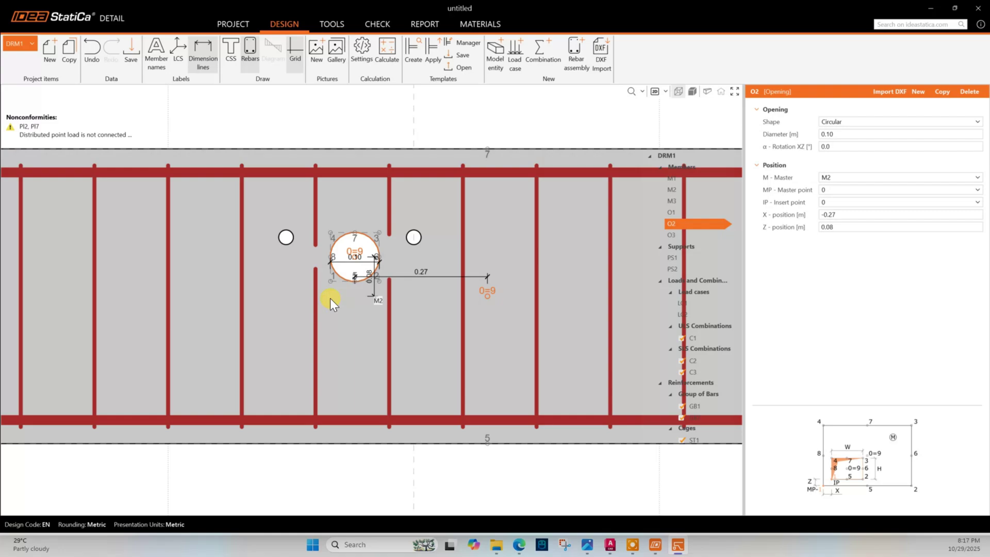
{"action": "left_click", "coordinate": [678, 95]}
{"action": "left_click", "coordinate": [668, 119]}
{"action": "scroll", "coordinate": [395, 314], "scroll_direction": "up", "scroll_amount": 4}
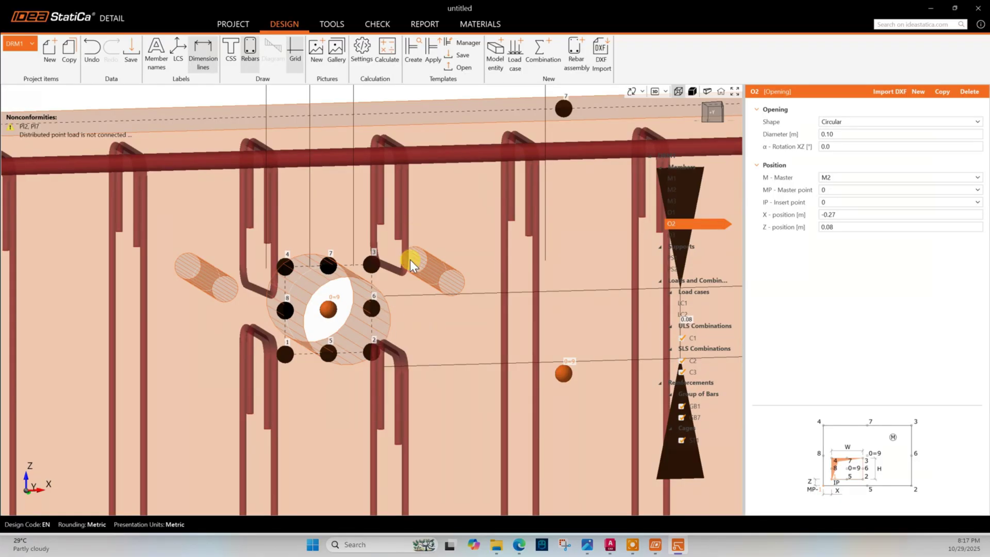
{"action": "right_click_drag", "start_coordinate": [411, 274], "coordinate": [372, 243]}
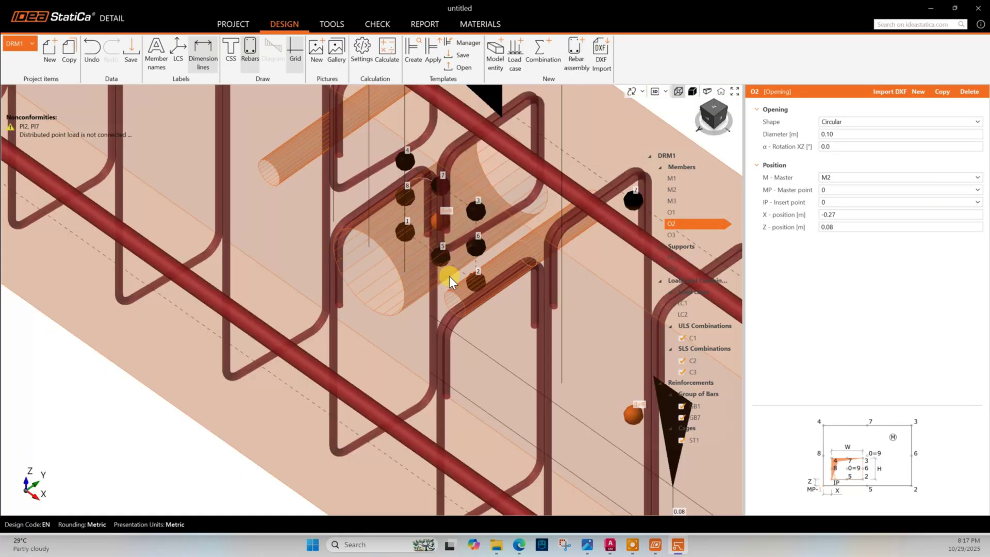
{"action": "scroll", "coordinate": [298, 280], "scroll_direction": "down", "scroll_amount": 5}
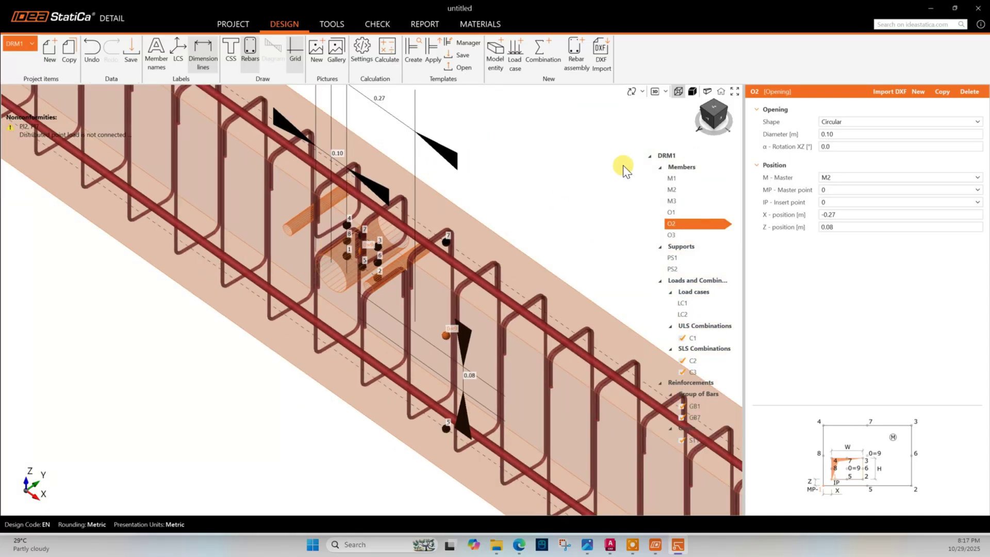
{"action": "scroll", "coordinate": [335, 269], "scroll_direction": "down", "scroll_amount": 5}
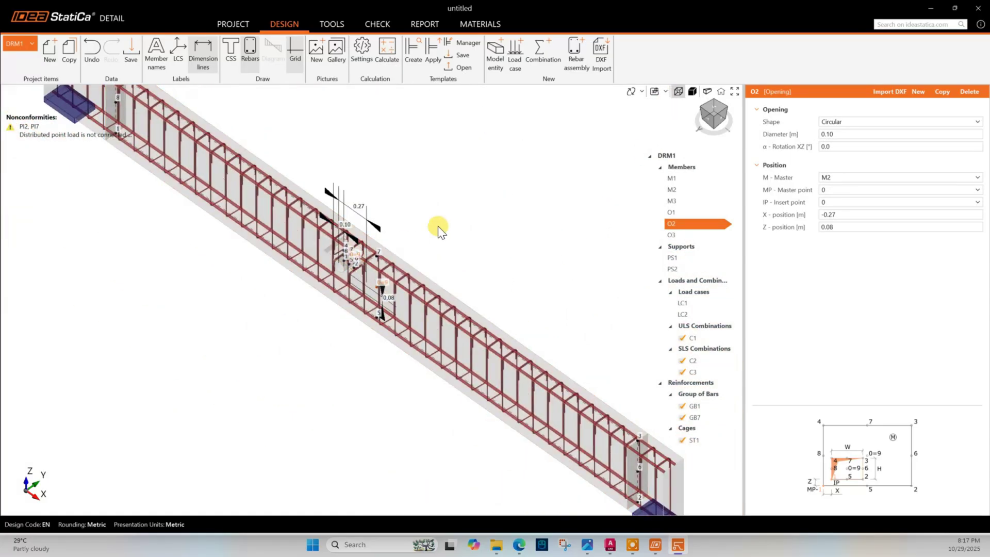
{"action": "scroll", "coordinate": [438, 226], "scroll_direction": "up", "scroll_amount": 5}
{"action": "left_click", "coordinate": [655, 92]}
Set opening O2's diameter to 0.08 and Z position to 0.10.
{"action": "double_click", "coordinate": [836, 134]}
{"action": "type", "text": "0.08"}
{"action": "key", "text": "Tab"}
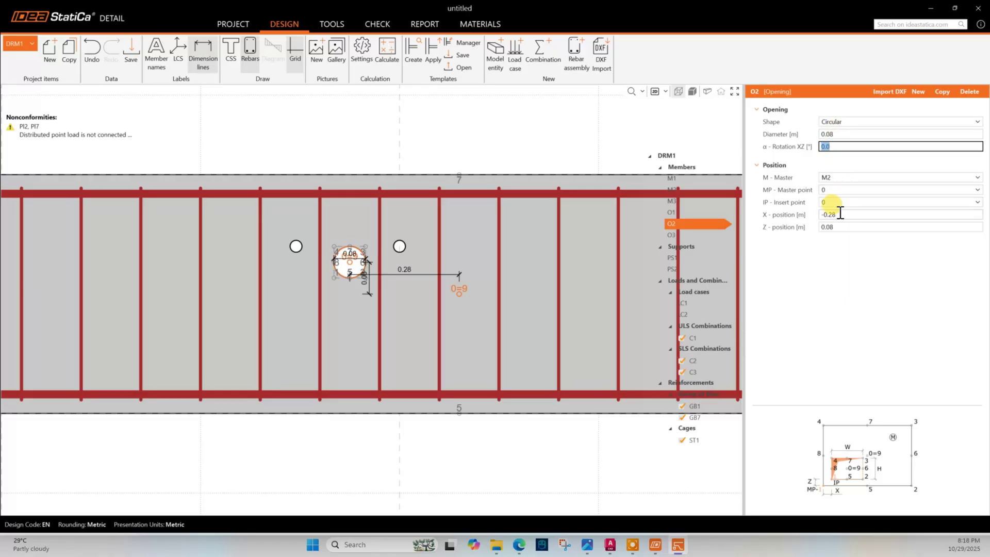
{"action": "double_click", "coordinate": [828, 227]}
{"action": "type", "text": "0.10"}
{"action": "key", "text": "Tab"}
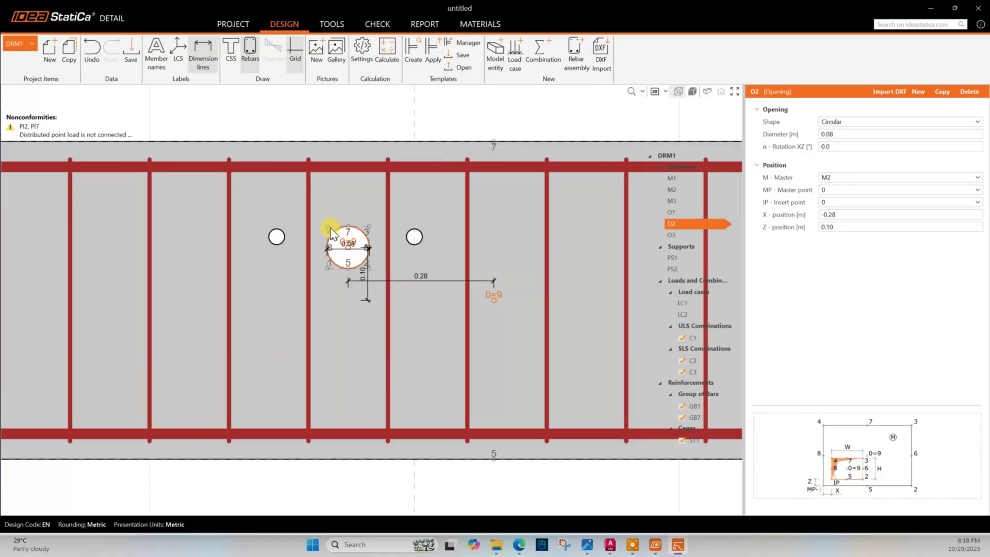
Copy opening O3 as new opening O4 at X -0.10.
{"action": "scroll", "coordinate": [355, 211], "scroll_direction": "down", "scroll_amount": 2}
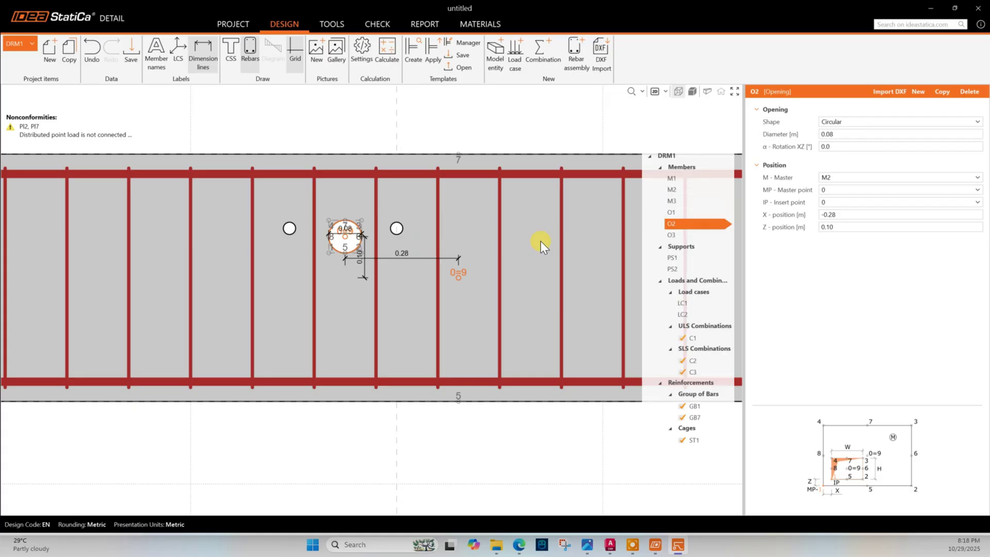
{"action": "left_click", "coordinate": [680, 236]}
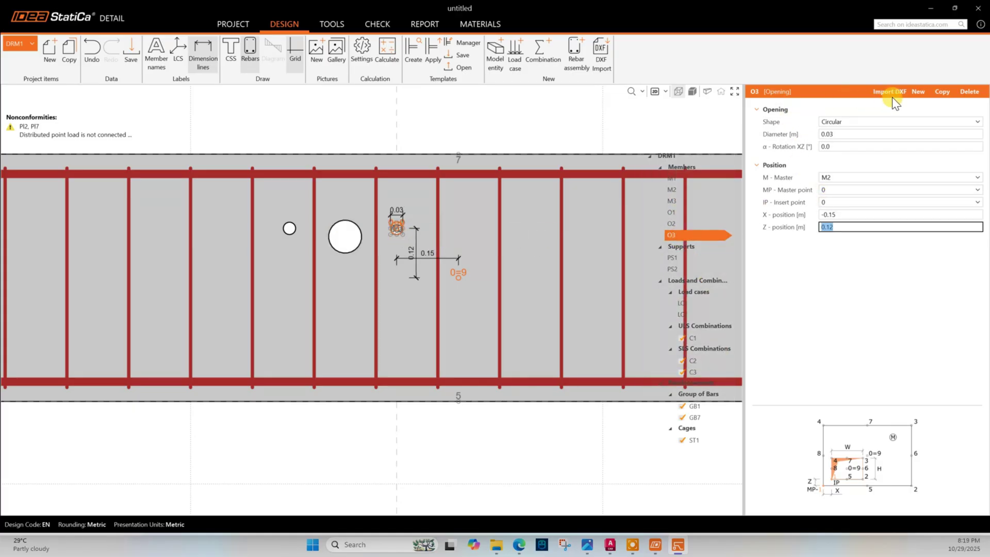
{"action": "left_click", "coordinate": [941, 94]}
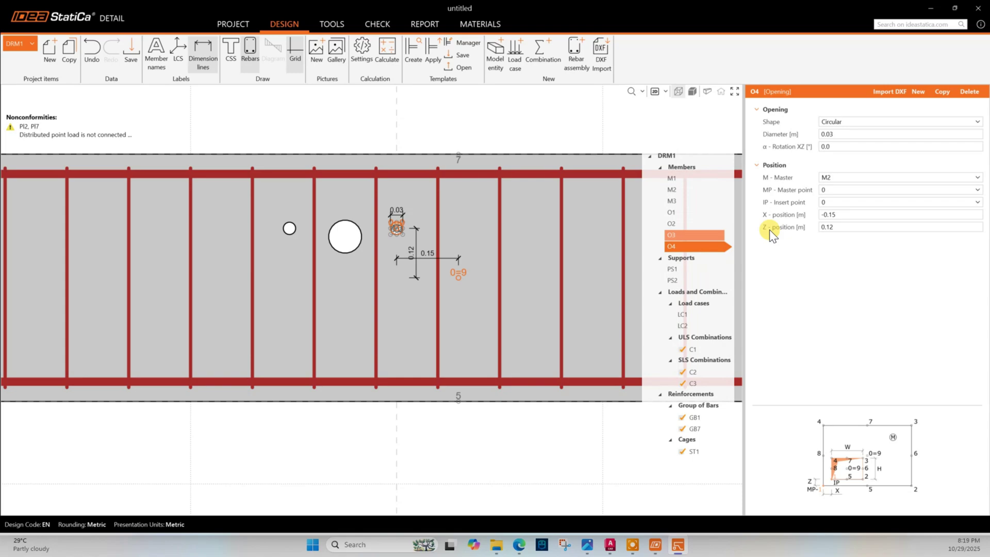
{"action": "left_click", "coordinate": [838, 214]}
{"action": "key", "text": "BackSpace"}
{"action": "type", "text": "0"}
{"action": "key", "text": "Tab"}
{"action": "left_click", "coordinate": [682, 235]}
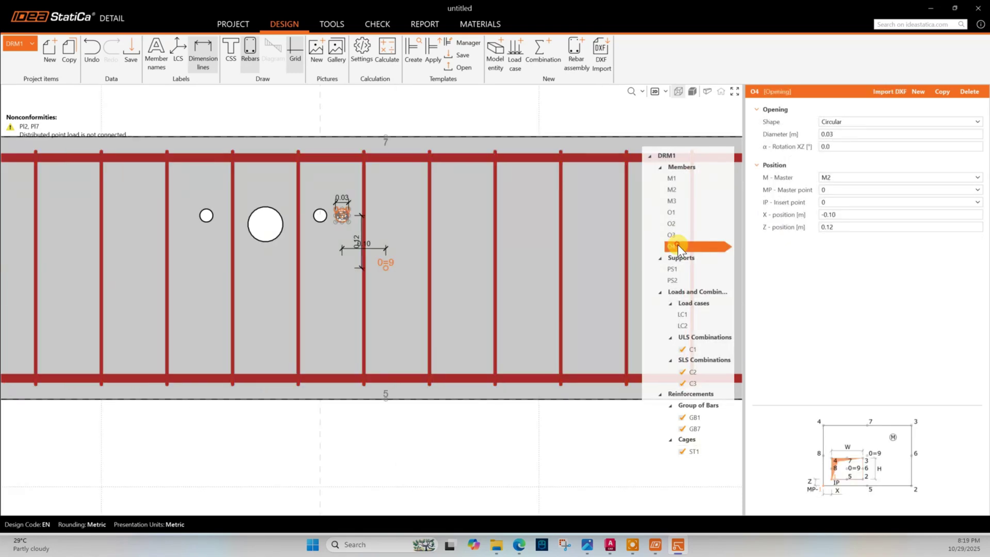
Copy opening O3 repeatedly, setting the copies' X positions to 0, 0.05, 0.2 and 0.3 m.
{"action": "right_click", "coordinate": [684, 235]}
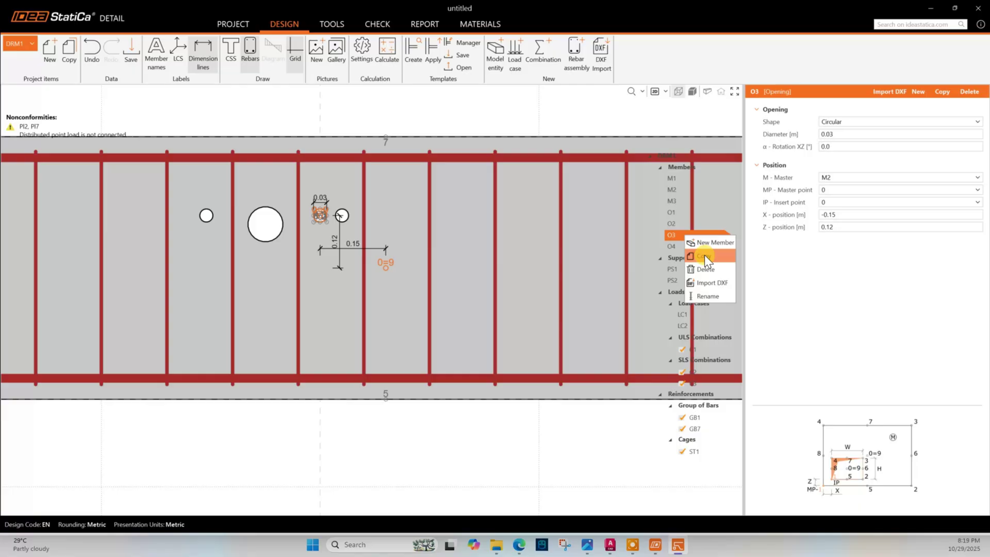
{"action": "left_click", "coordinate": [705, 255]}
{"action": "left_click", "coordinate": [843, 215]}
{"action": "type", "text": "0"}
{"action": "key", "text": "Return"}
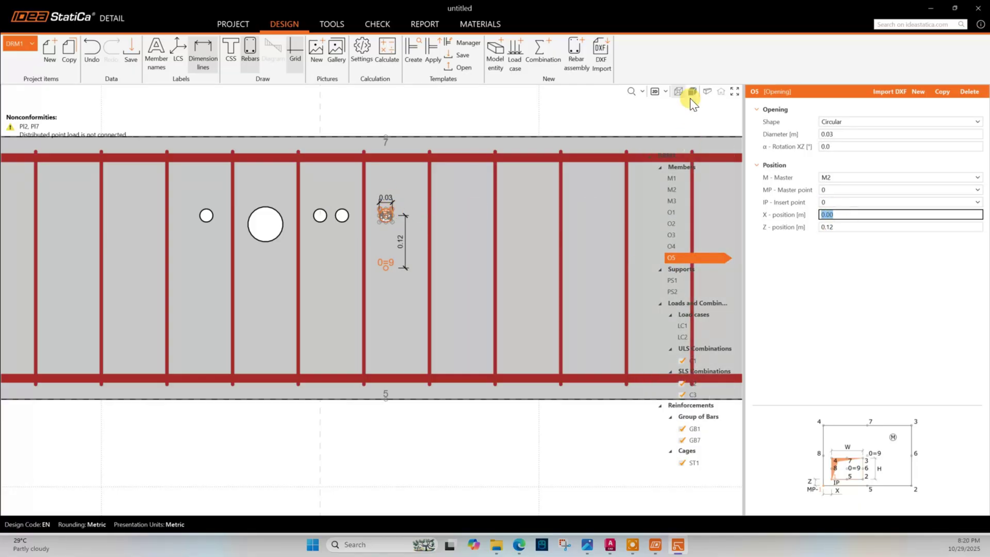
{"action": "left_click", "coordinate": [942, 92]}
{"action": "left_click", "coordinate": [843, 215]}
{"action": "type", "text": "0.0"}
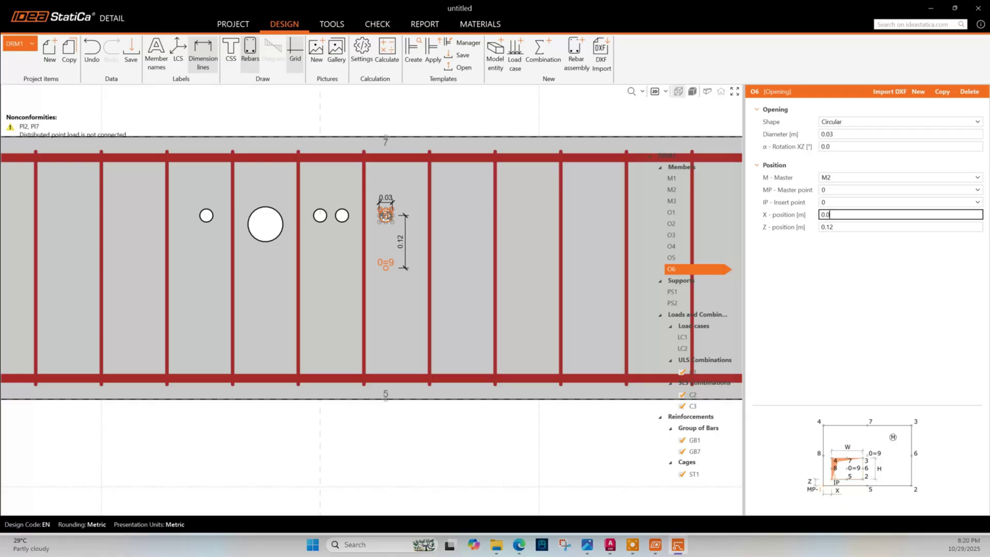
{"action": "type", "text": "5"}
{"action": "key", "text": "Return"}
{"action": "left_click", "coordinate": [942, 92]}
{"action": "left_click", "coordinate": [829, 215]}
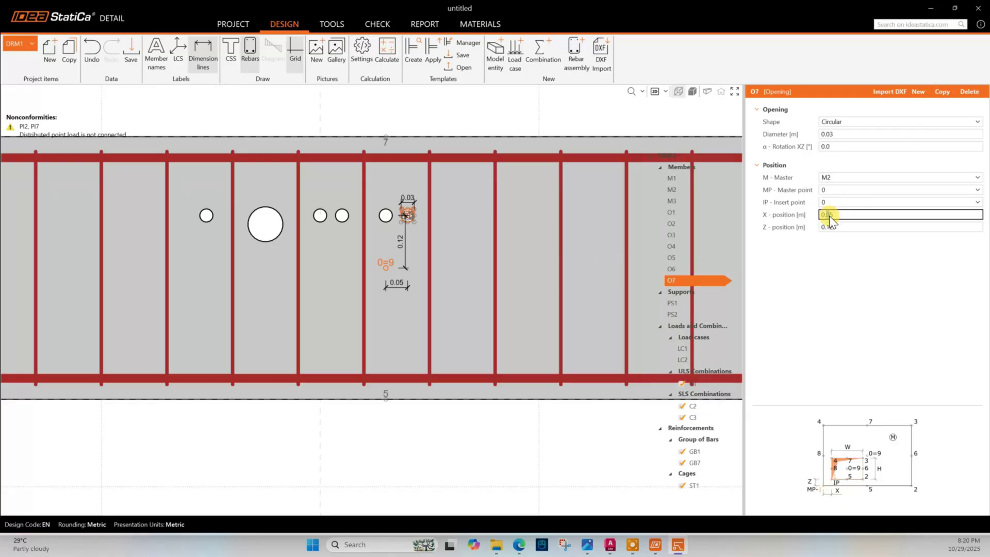
{"action": "left_click", "coordinate": [942, 92]}
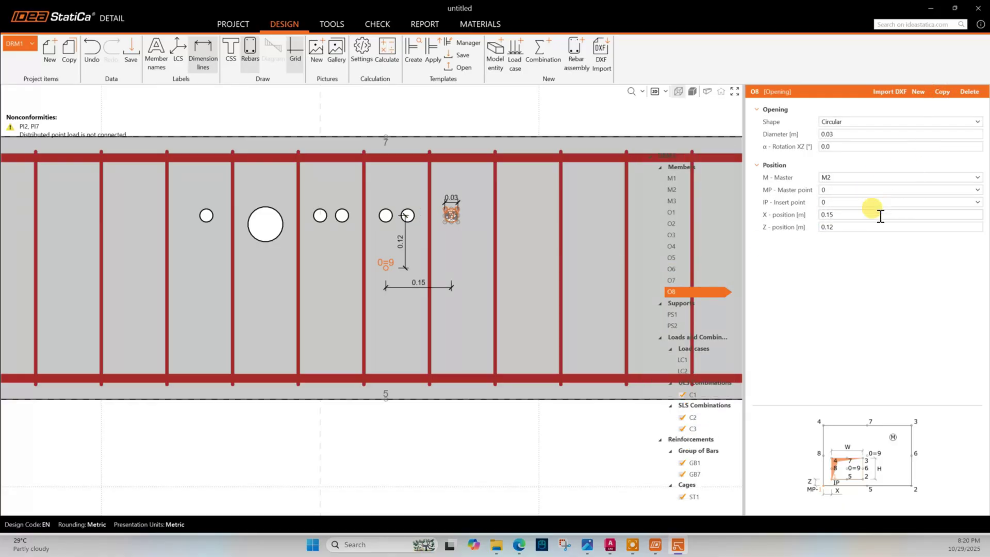
{"action": "left_click", "coordinate": [877, 215]}
{"action": "type", "text": "0.2"}
{"action": "key", "text": "Return"}
{"action": "left_click", "coordinate": [942, 92]}
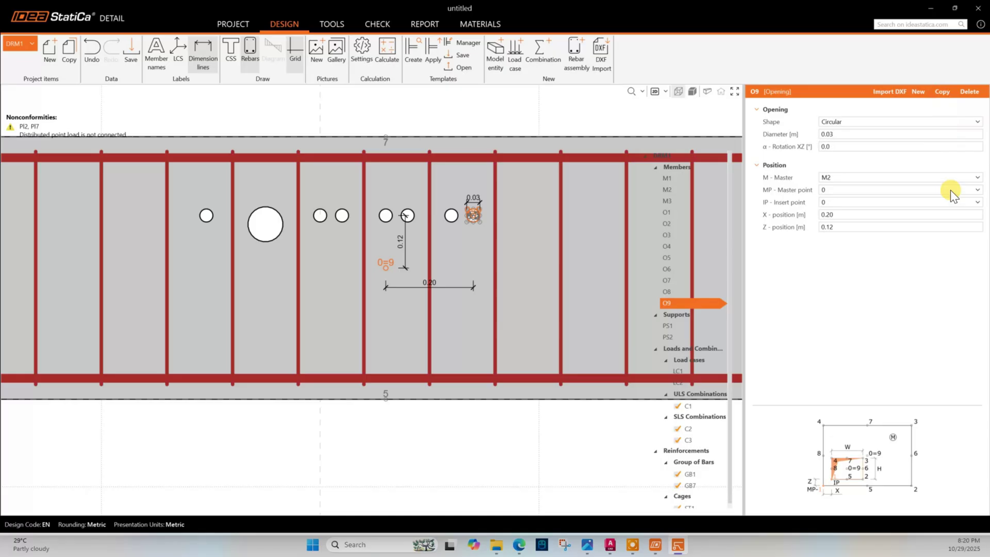
{"action": "left_click", "coordinate": [830, 216]}
{"action": "type", "text": "0.3"}
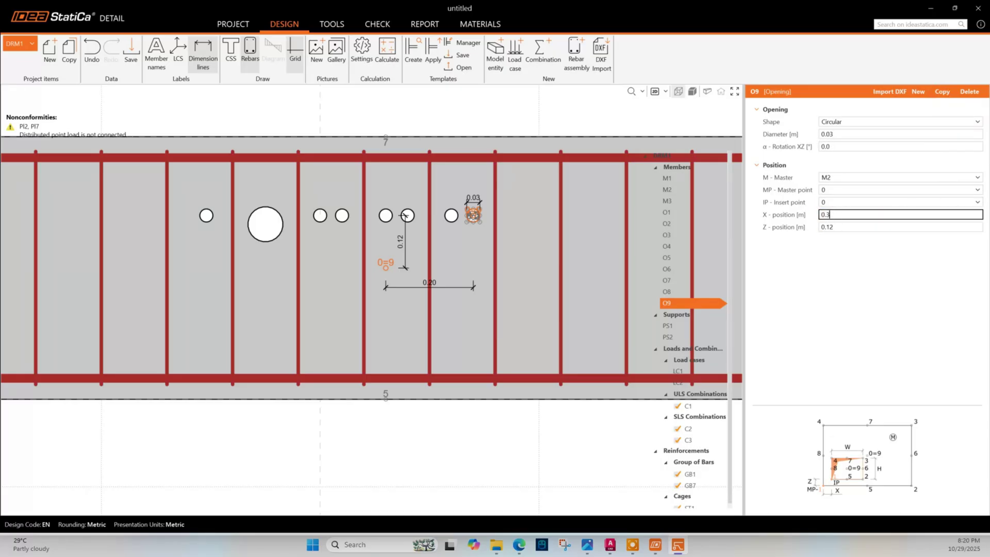
{"action": "key", "text": "Return"}
Add opening copies O10 to O13 at X 0.35, 0.45, 0.5 and 0.6 m.
{"action": "left_click", "coordinate": [942, 92]}
{"action": "left_click", "coordinate": [876, 214]}
{"action": "type", "text": "0.3"}
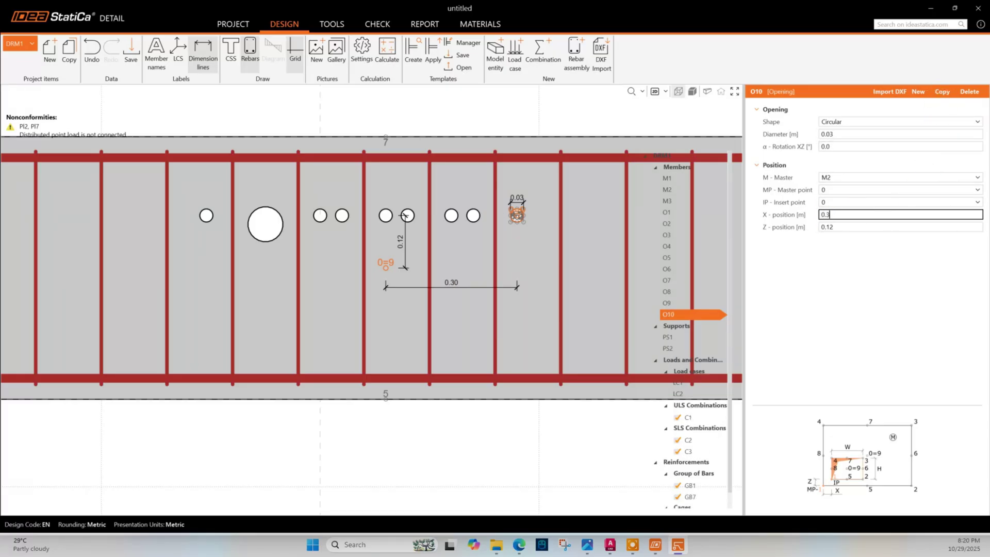
{"action": "type", "text": "5"}
{"action": "key", "text": "Return"}
{"action": "left_click", "coordinate": [942, 91]}
{"action": "left_click", "coordinate": [848, 214]}
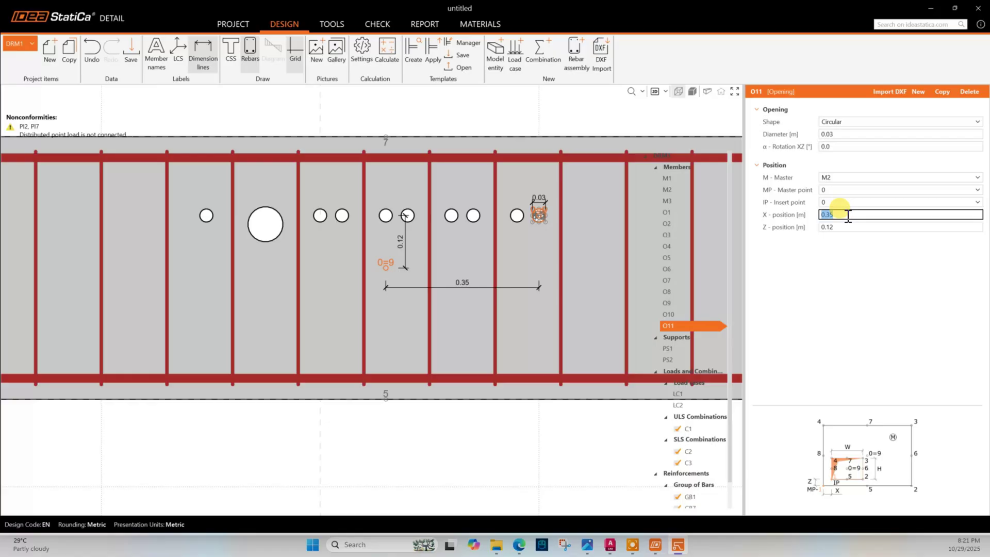
{"action": "type", "text": "0.45"}
{"action": "key", "text": "Return"}
{"action": "left_click", "coordinate": [942, 92]}
{"action": "left_click", "coordinate": [846, 214]}
{"action": "type", "text": "0.5"}
{"action": "key", "text": "Return"}
{"action": "scroll", "coordinate": [307, 266], "scroll_direction": "down", "scroll_amount": 1}
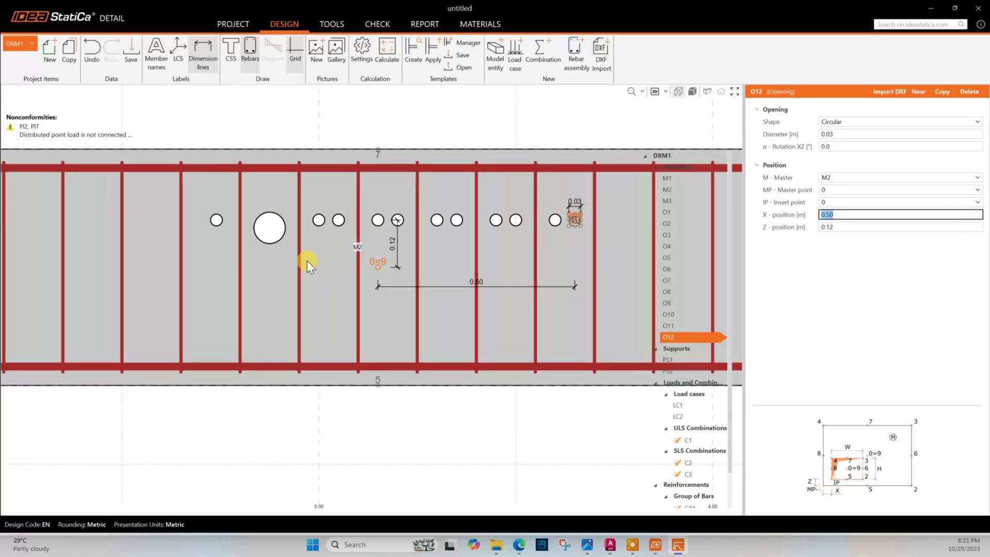
{"action": "scroll", "coordinate": [294, 272], "scroll_direction": "down", "scroll_amount": 2}
{"action": "left_click", "coordinate": [942, 92]}
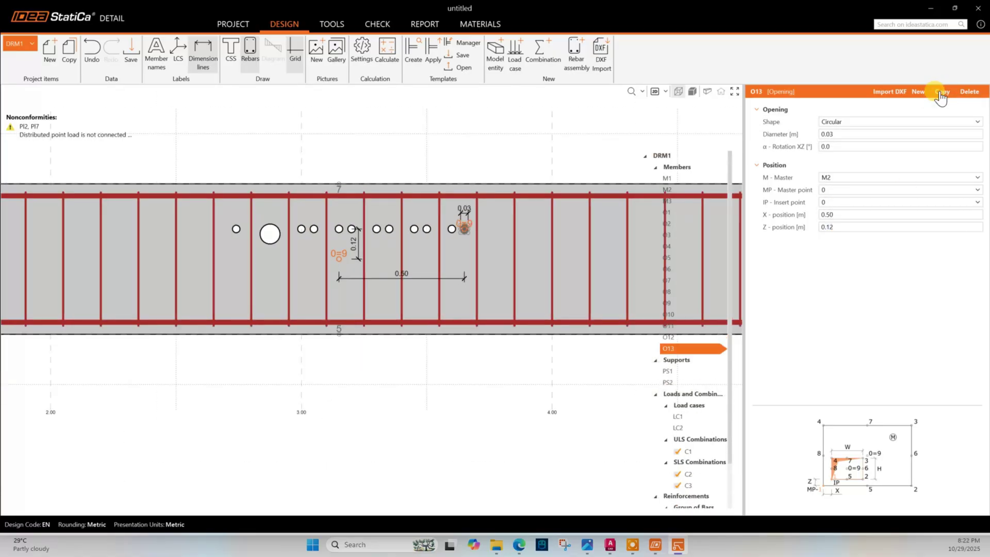
{"action": "left_click", "coordinate": [846, 215]}
{"action": "type", "text": "0.6"}
{"action": "key", "text": "Return"}
Add copies O14 to O22 at X 0.65, 0.75, 0.8, 0.85, 0.9, 0.95, 1.05, 1.1 and 1.25 m.
{"action": "left_click", "coordinate": [941, 92]}
{"action": "type", "text": "0.65"}
{"action": "key", "text": "Return"}
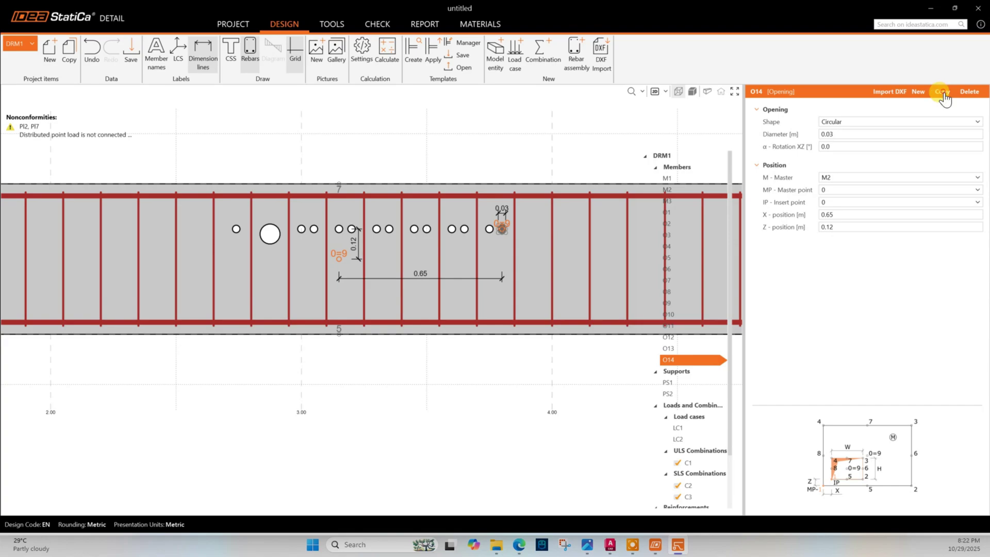
{"action": "left_click", "coordinate": [941, 92]}
{"action": "type", "text": "0.75"}
{"action": "key", "text": "Return"}
{"action": "left_click", "coordinate": [941, 92]}
{"action": "type", "text": "0.8"}
{"action": "key", "text": "Return"}
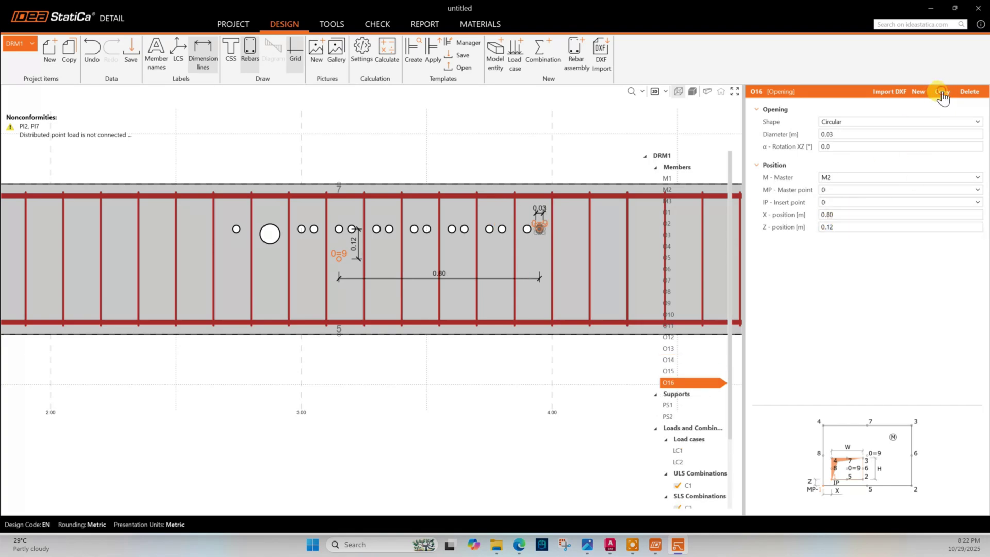
{"action": "left_click", "coordinate": [942, 92]}
{"action": "type", "text": "0.85"}
{"action": "key", "text": "Return"}
{"action": "left_click", "coordinate": [942, 91]}
{"action": "type", "text": "0.9"}
{"action": "key", "text": "Return"}
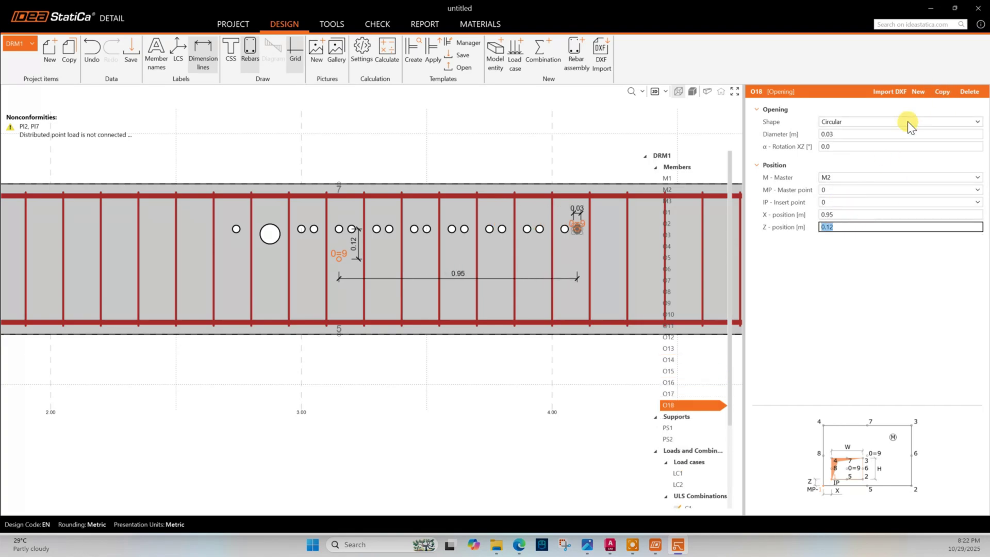
{"action": "left_click", "coordinate": [941, 92]}
{"action": "type", "text": "0.95"}
{"action": "key", "text": "Return"}
{"action": "left_click", "coordinate": [942, 92]}
{"action": "type", "text": "1.05"}
{"action": "key", "text": "Return"}
{"action": "left_click", "coordinate": [941, 91]}
{"action": "type", "text": "1.1"}
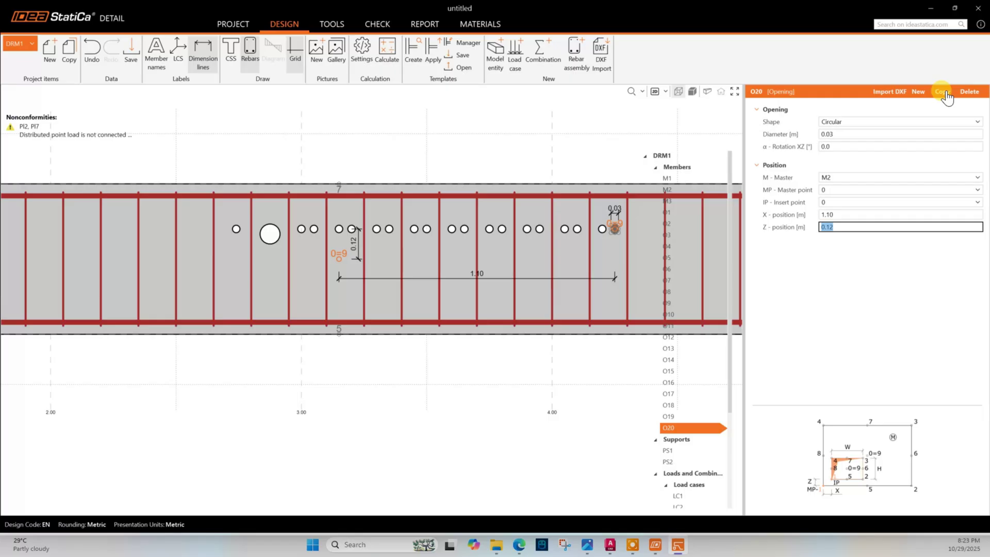
{"action": "key", "text": "Return"}
{"action": "left_click", "coordinate": [941, 92]}
{"action": "type", "text": "1.25"}
{"action": "key", "text": "Return"}
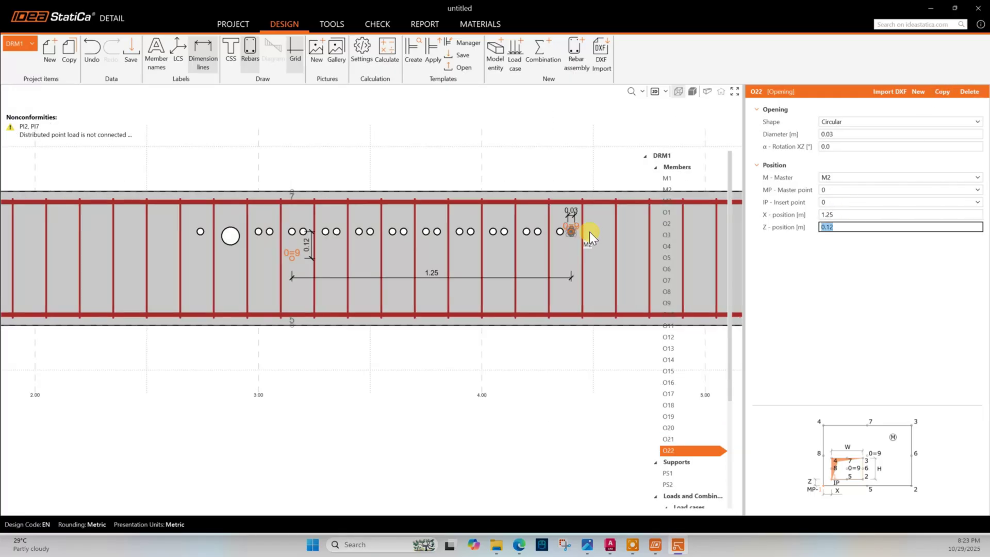
Check the seven small sleeve circles in the AutoCAD beam layout with a crossing selection.
{"action": "left_click", "coordinate": [610, 544]}
{"action": "scroll", "coordinate": [440, 327], "scroll_direction": "up", "scroll_amount": 5}
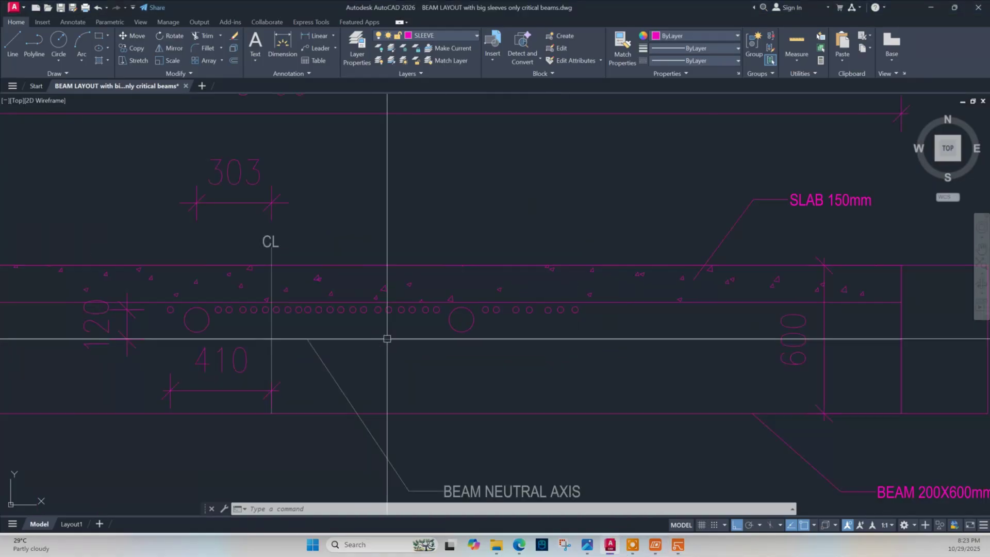
{"action": "scroll", "coordinate": [459, 320], "scroll_direction": "up", "scroll_amount": 2}
{"action": "key", "text": "Escape"}
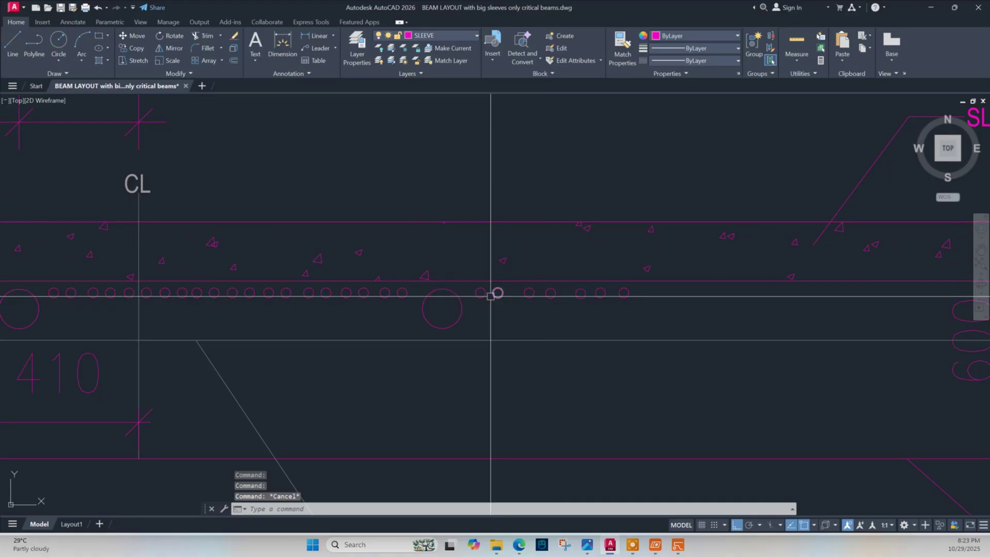
{"action": "left_click", "coordinate": [626, 287]}
{"action": "left_click", "coordinate": [476, 300]}
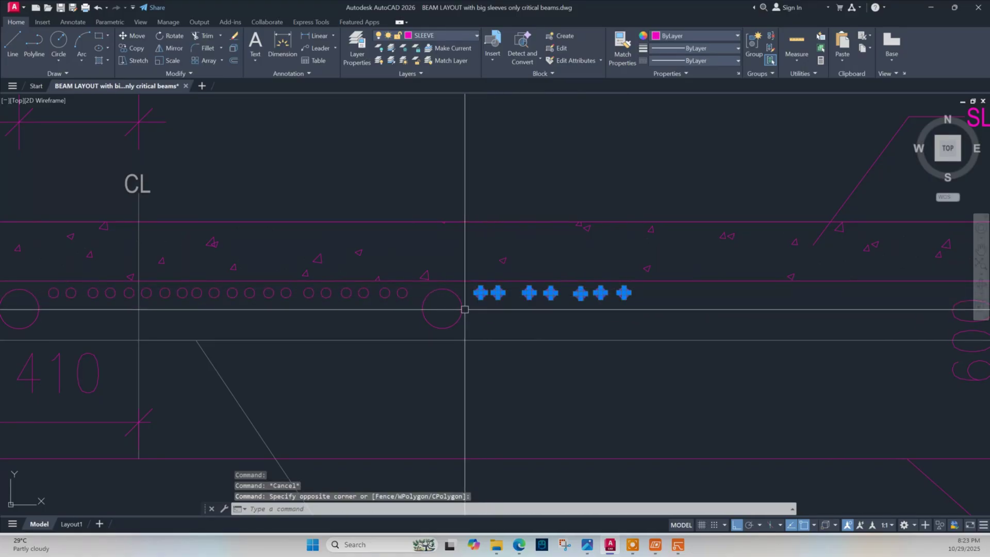
{"action": "key", "text": "Escape"}
Back in IDEA StatiCa, add opening copies at X 1.3, 1.55 and 1.65 m.
{"action": "left_click", "coordinate": [931, 7]}
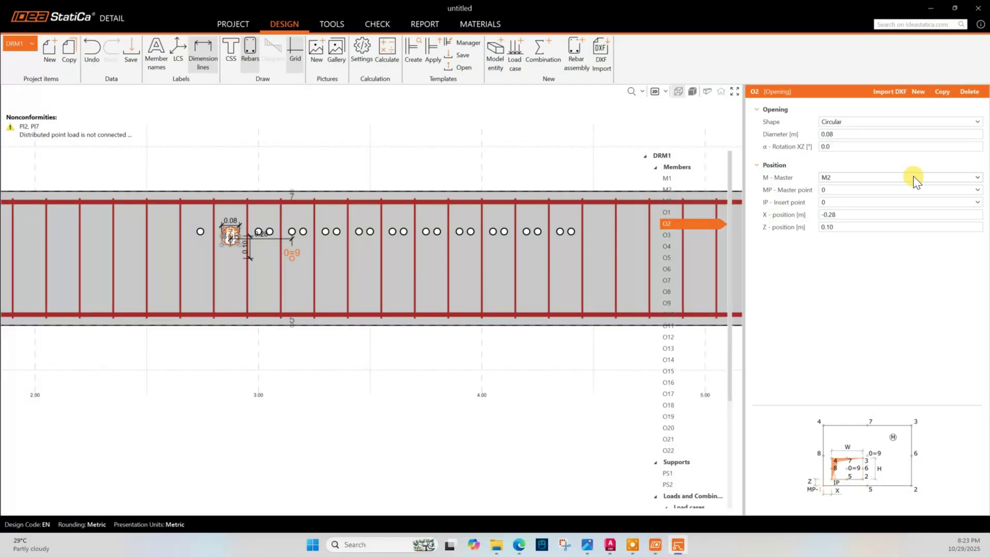
{"action": "left_click", "coordinate": [941, 94]}
{"action": "left_click", "coordinate": [846, 215]}
{"action": "type", "text": "1.3"}
{"action": "key", "text": "Return"}
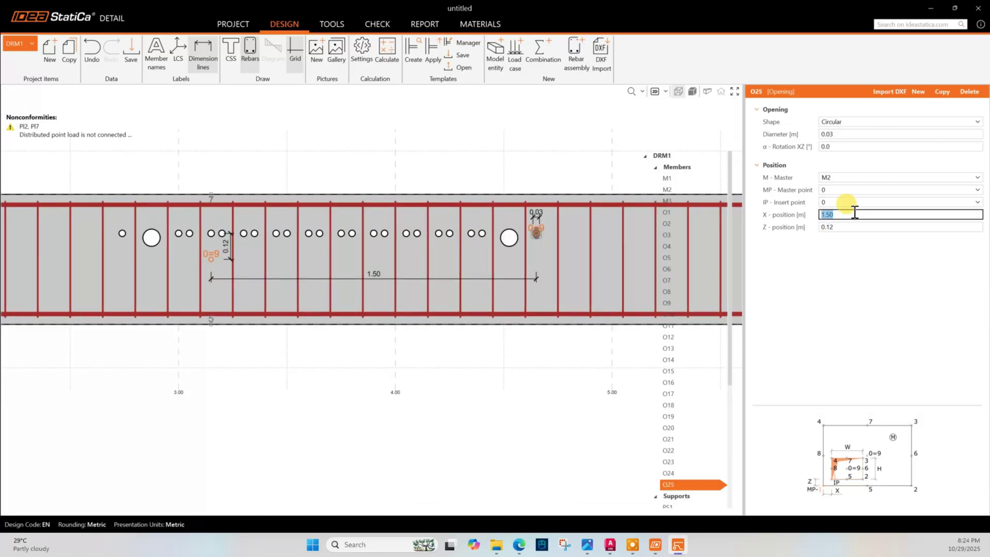
{"action": "type", "text": "1.55"}
{"action": "key", "text": "Return"}
{"action": "left_click", "coordinate": [941, 94]}
{"action": "left_click", "coordinate": [843, 213]}
{"action": "type", "text": "1.65"}
{"action": "key", "text": "Return"}
Add further 0.03 m opening copies at X 1.7, 1.8, 1.85 and 1.95 m.
{"action": "left_click", "coordinate": [942, 92]}
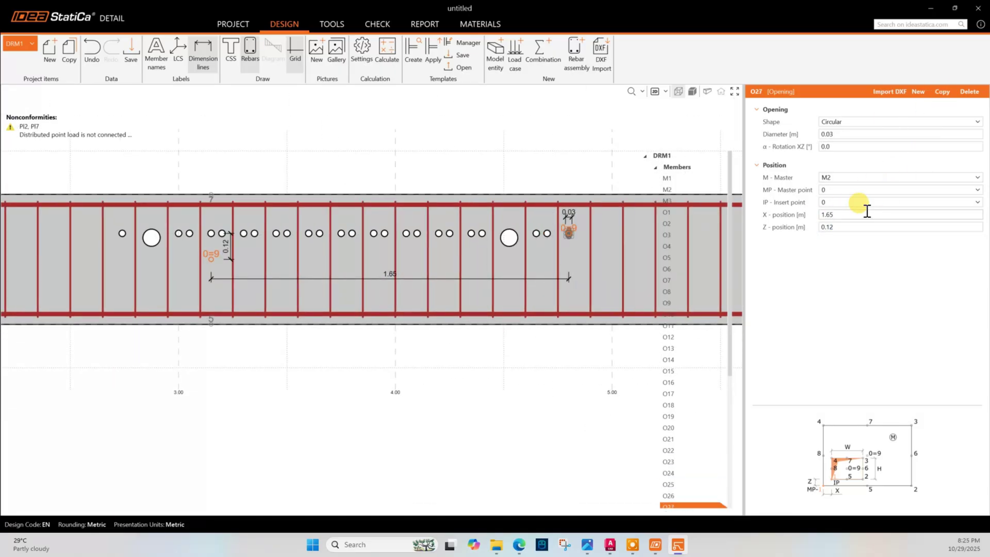
{"action": "left_click", "coordinate": [864, 214]}
{"action": "type", "text": "1.7"}
{"action": "key", "text": "Return"}
{"action": "left_click", "coordinate": [942, 91]}
{"action": "left_click", "coordinate": [846, 214]}
{"action": "type", "text": "1.8"}
{"action": "key", "text": "Return"}
{"action": "left_click", "coordinate": [943, 92]}
{"action": "left_click", "coordinate": [843, 214]}
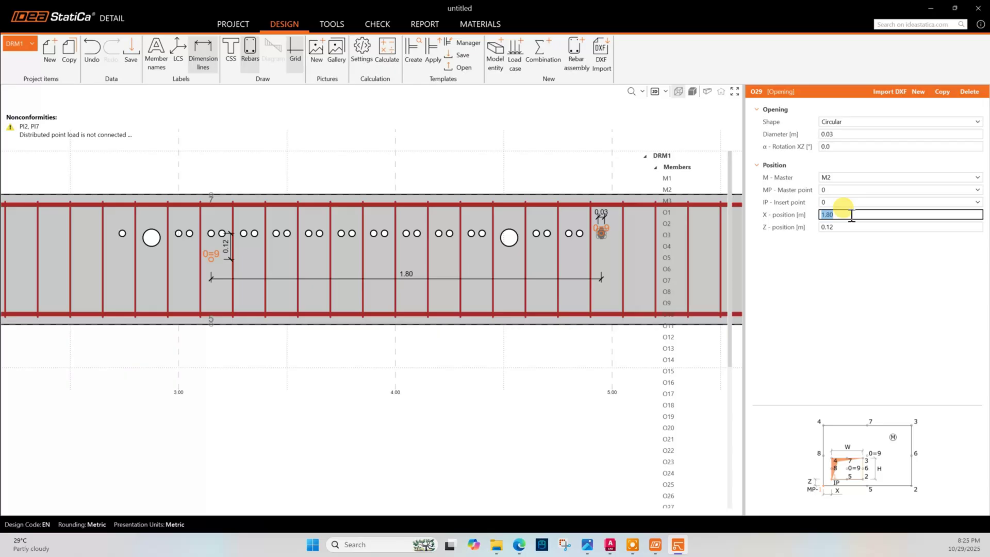
{"action": "type", "text": "1.85"}
{"action": "key", "text": "Return"}
{"action": "left_click", "coordinate": [942, 91]}
{"action": "left_click", "coordinate": [843, 214]}
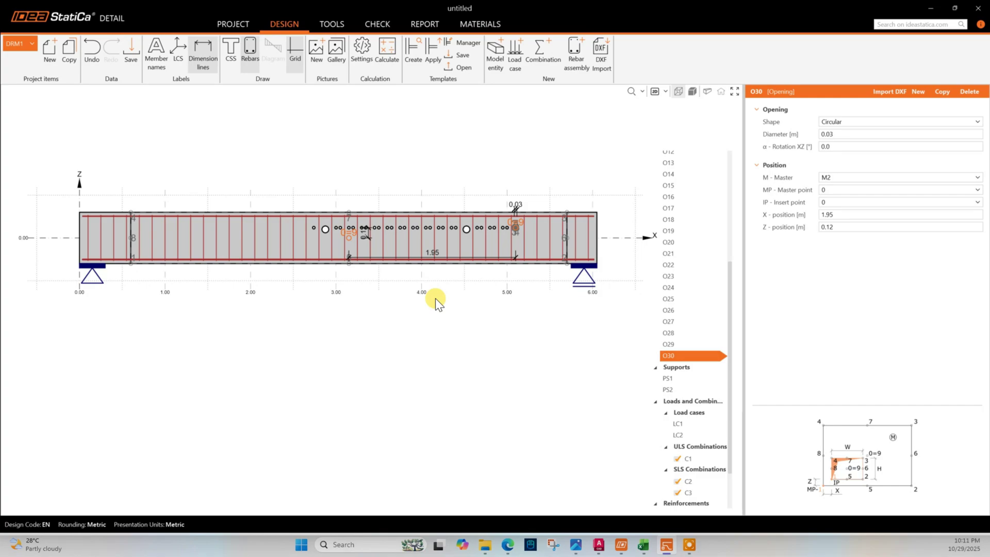
Place support PS1 on the Left edge with width 0.60 m, position 0.30 m, and Ry fixed.
{"action": "left_click", "coordinate": [669, 379]}
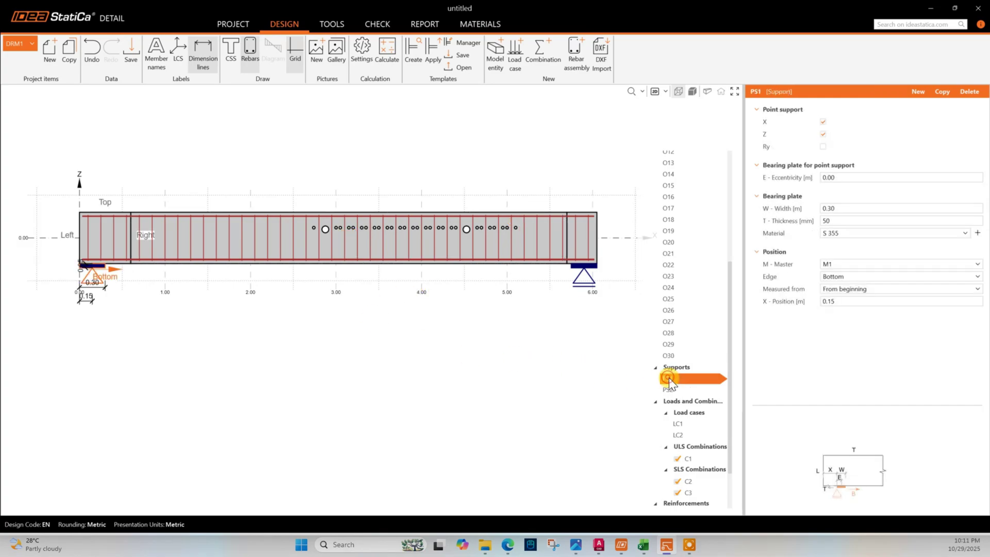
{"action": "left_click", "coordinate": [846, 277]}
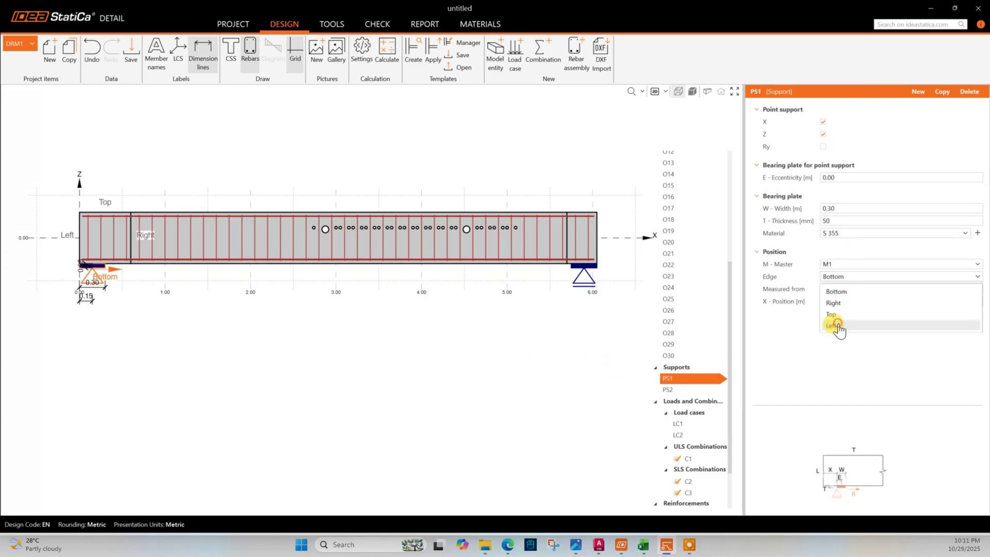
{"action": "left_click", "coordinate": [835, 321]}
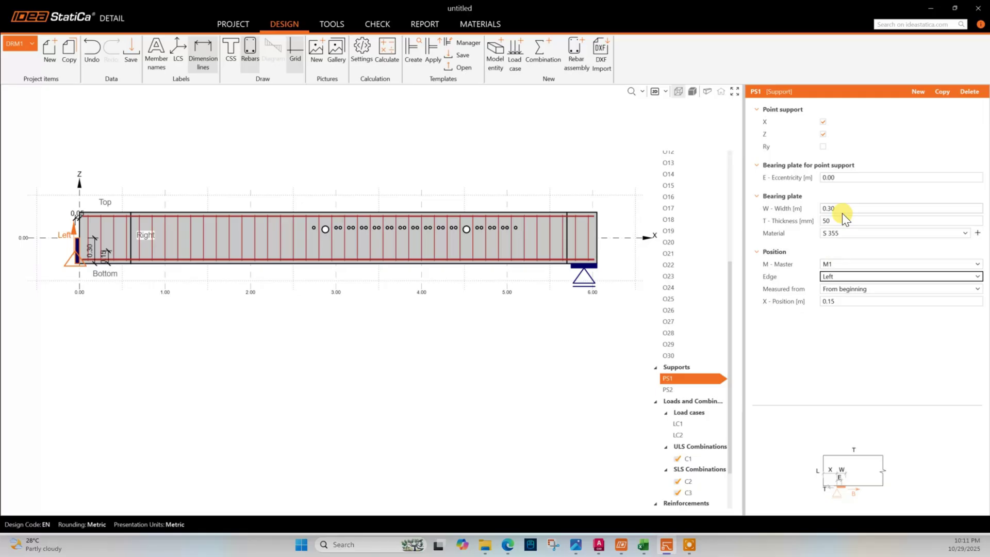
{"action": "left_click", "coordinate": [876, 209]}
{"action": "type", "text": "0"}
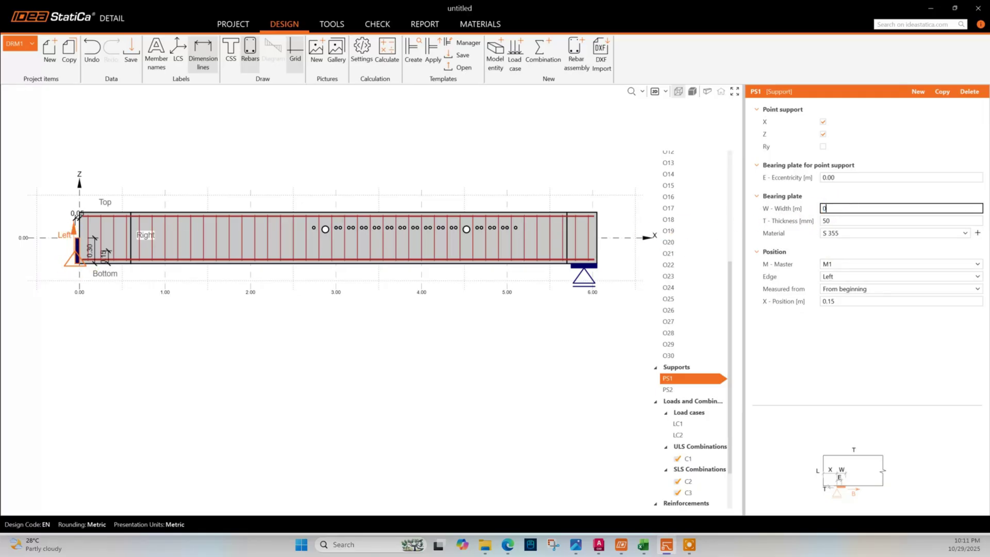
{"action": "left_click", "coordinate": [834, 301]}
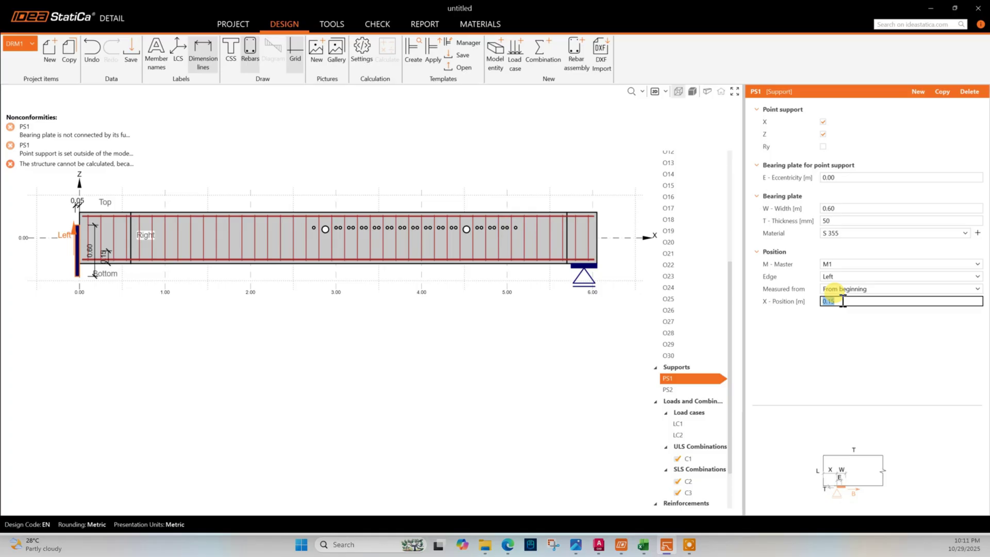
{"action": "type", "text": "0.3"}
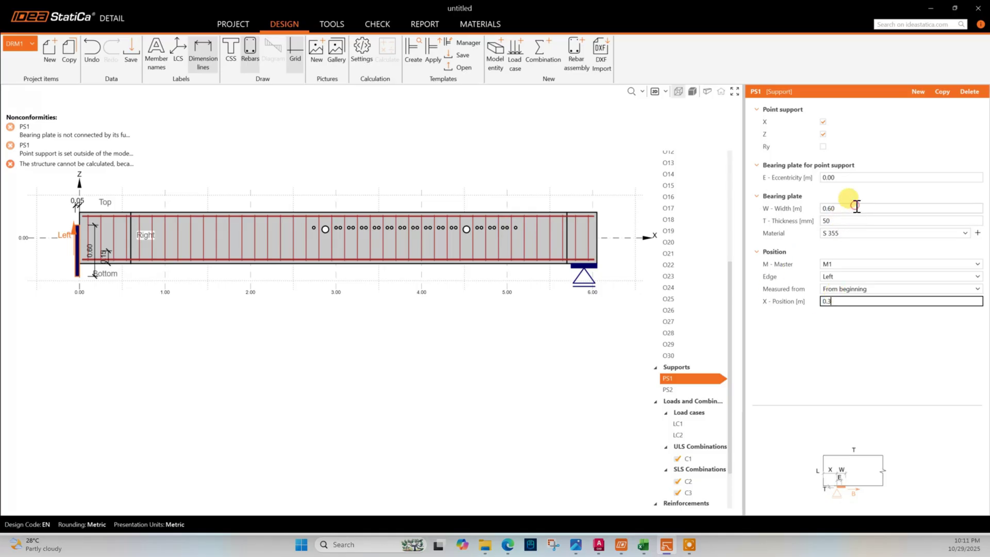
{"action": "left_click", "coordinate": [853, 208]}
{"action": "left_click", "coordinate": [823, 146]}
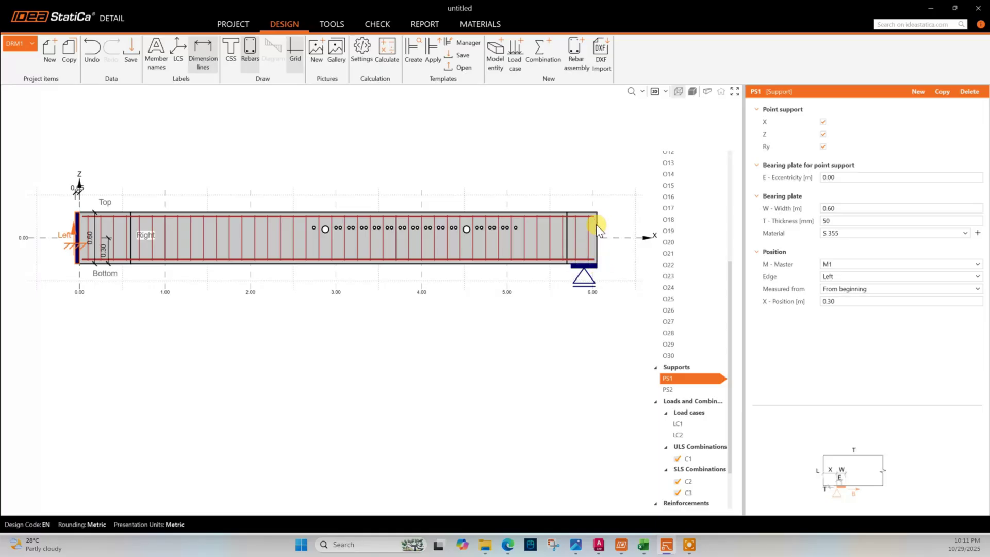
Place support PS2 on the Right edge with width 0.60 m, position 0.30 m, and Ry fixed.
{"action": "left_click", "coordinate": [668, 389]}
{"action": "left_click", "coordinate": [842, 277]}
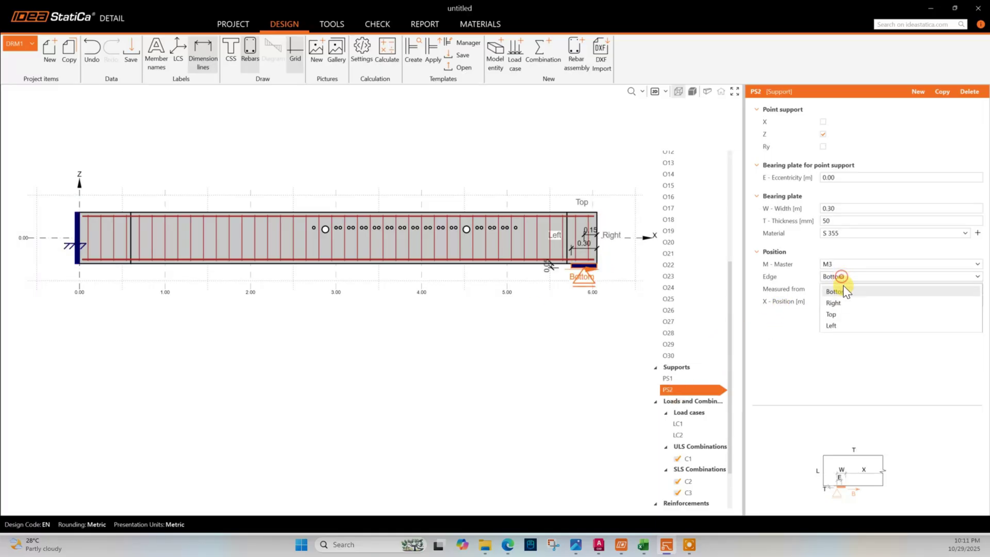
{"action": "left_click", "coordinate": [842, 305]}
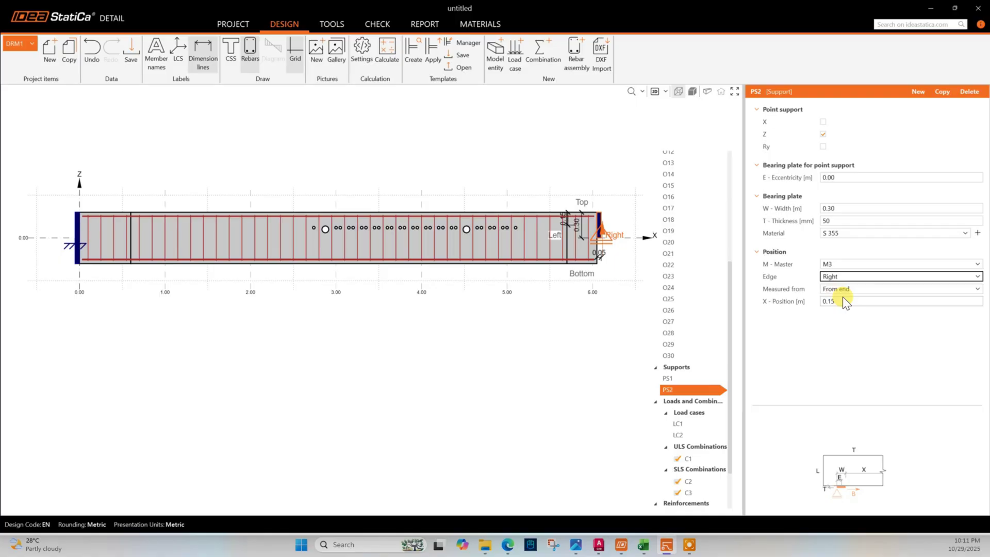
{"action": "left_click", "coordinate": [836, 209]}
{"action": "type", "text": "0.6"}
{"action": "left_click", "coordinate": [856, 302]}
{"action": "type", "text": "0"}
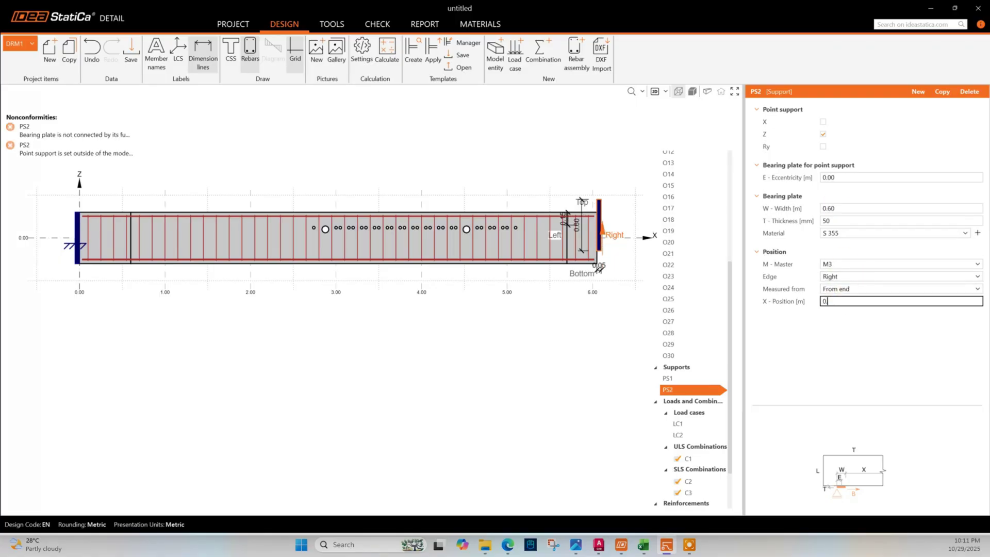
{"action": "left_click", "coordinate": [827, 147]}
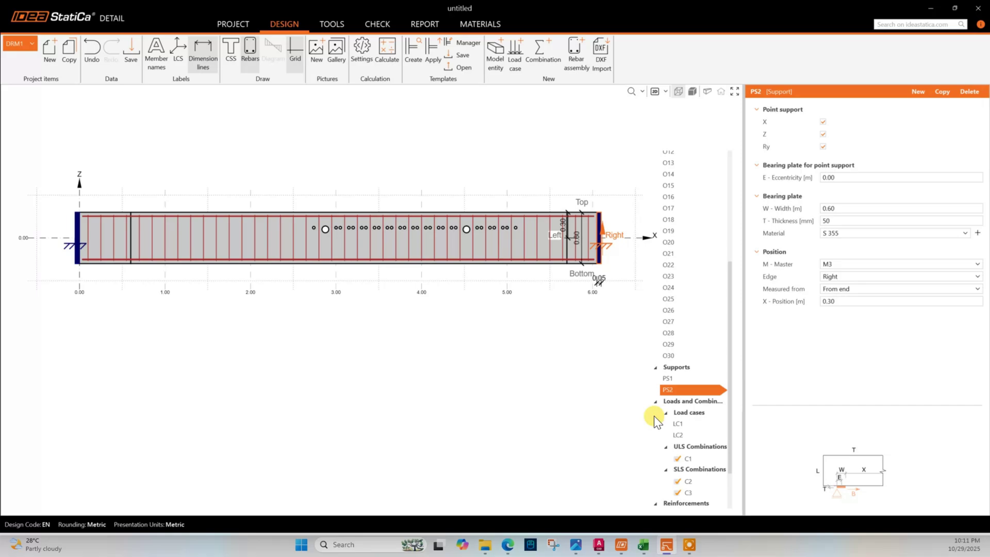
{"action": "left_click", "coordinate": [682, 422]}
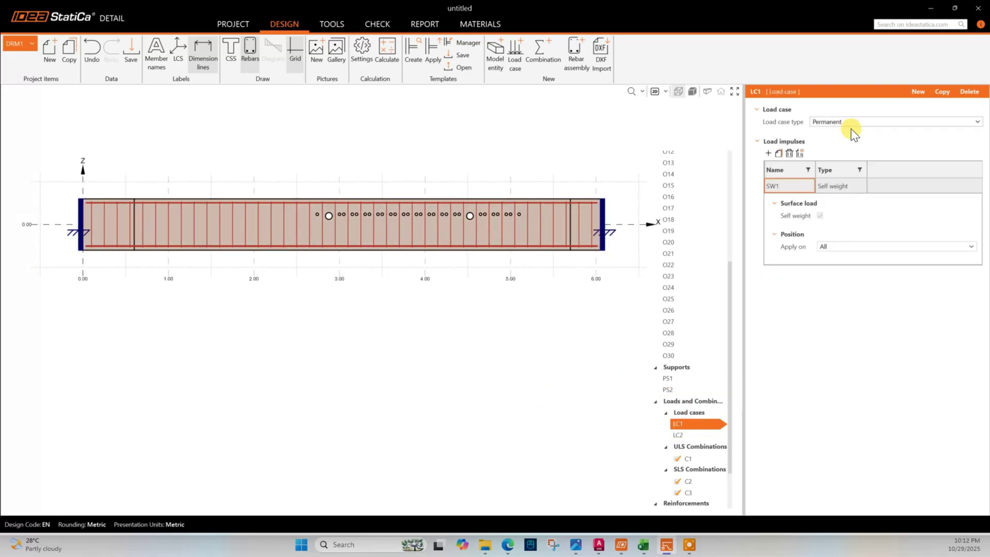
Add line load LI1 of −10 kN/m to LC1 on member M2's top edge.
{"action": "left_click", "coordinate": [767, 153]}
{"action": "left_click", "coordinate": [434, 283]}
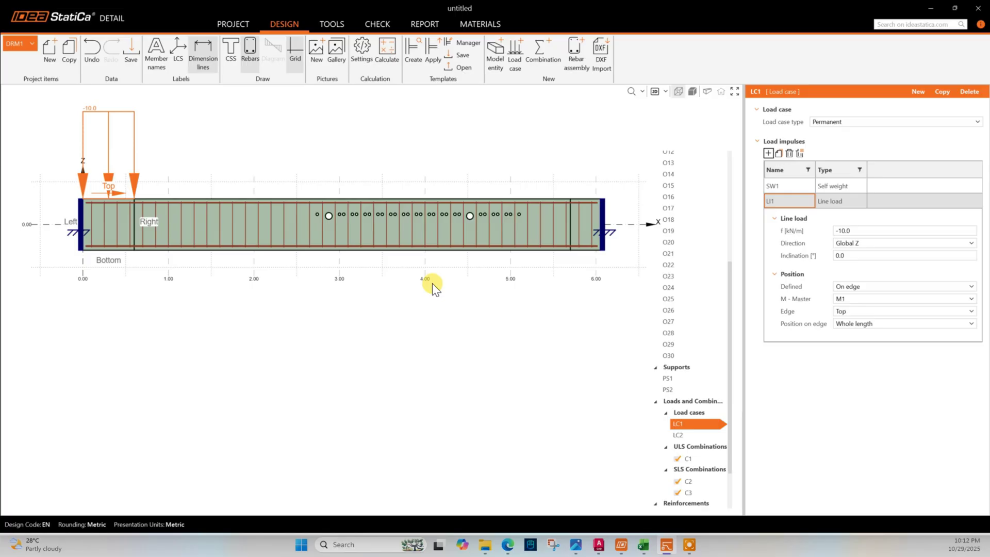
{"action": "left_click", "coordinate": [848, 298]}
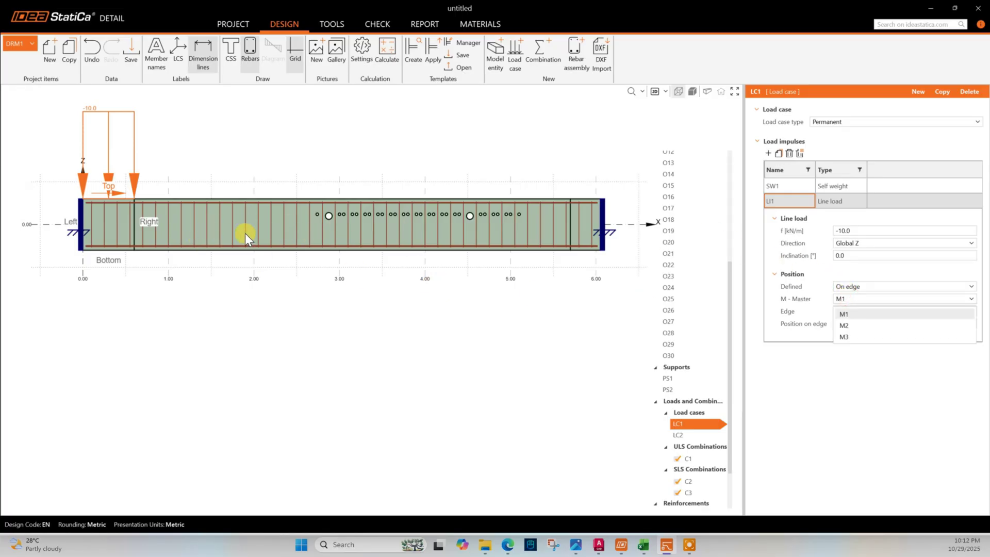
{"action": "left_click", "coordinate": [844, 325]}
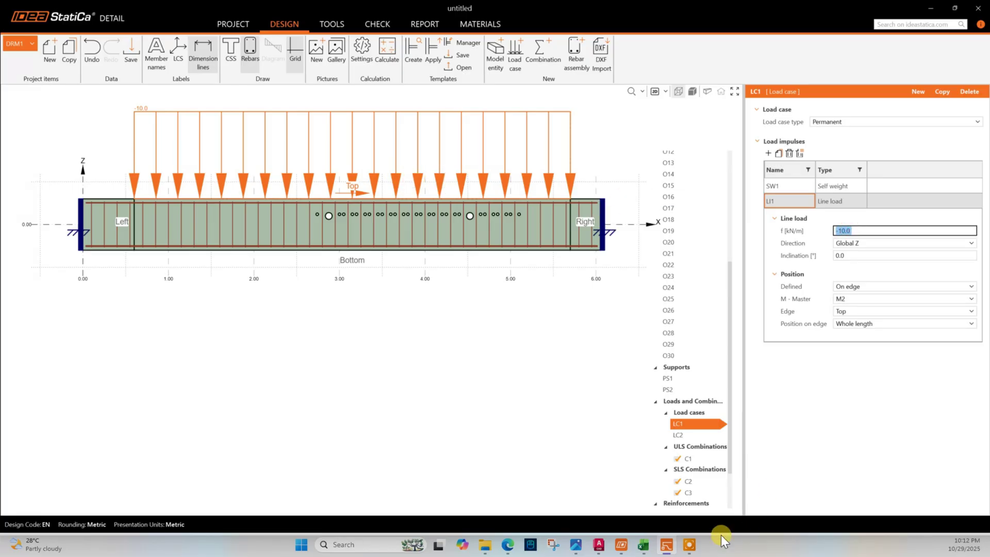
{"action": "left_click", "coordinate": [644, 544]}
Review the slab sketch ranges and the dead-load totals and UDL formula in column E.
{"action": "left_click_drag", "start_coordinate": [395, 265], "coordinate": [616, 312]}
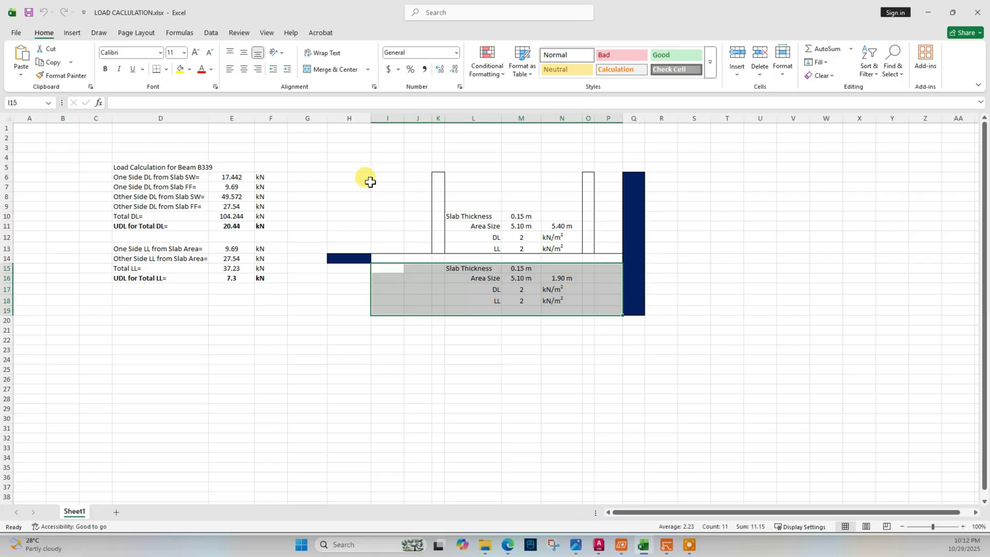
{"action": "left_click_drag", "start_coordinate": [373, 178], "coordinate": [600, 246]}
{"action": "left_click_drag", "start_coordinate": [452, 215], "coordinate": [550, 246]}
{"action": "left_click_drag", "start_coordinate": [466, 269], "coordinate": [568, 302]}
{"action": "left_click", "coordinate": [308, 215]}
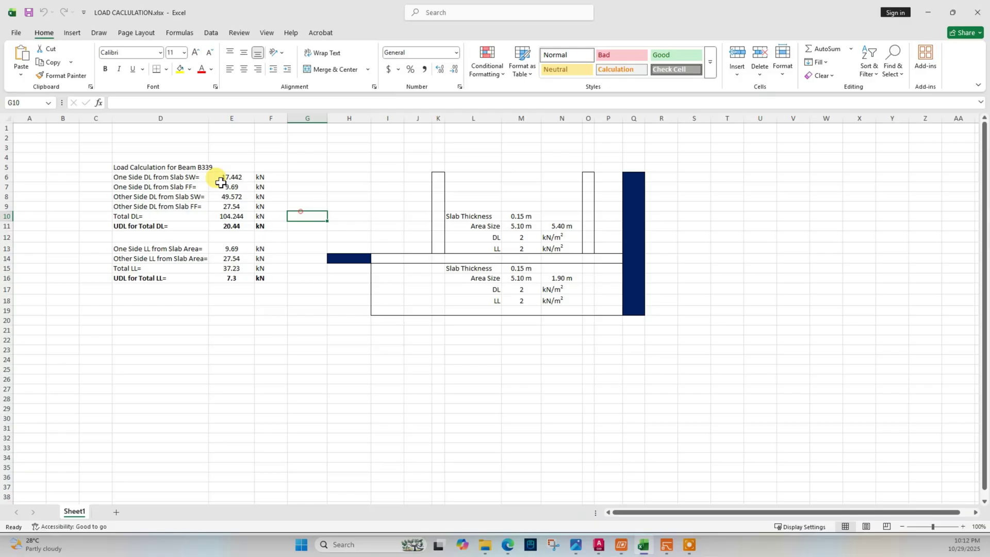
{"action": "left_click_drag", "start_coordinate": [227, 177], "coordinate": [227, 226]}
{"action": "left_click", "coordinate": [222, 216]}
{"action": "left_click", "coordinate": [203, 216]}
{"action": "left_click", "coordinate": [223, 225]}
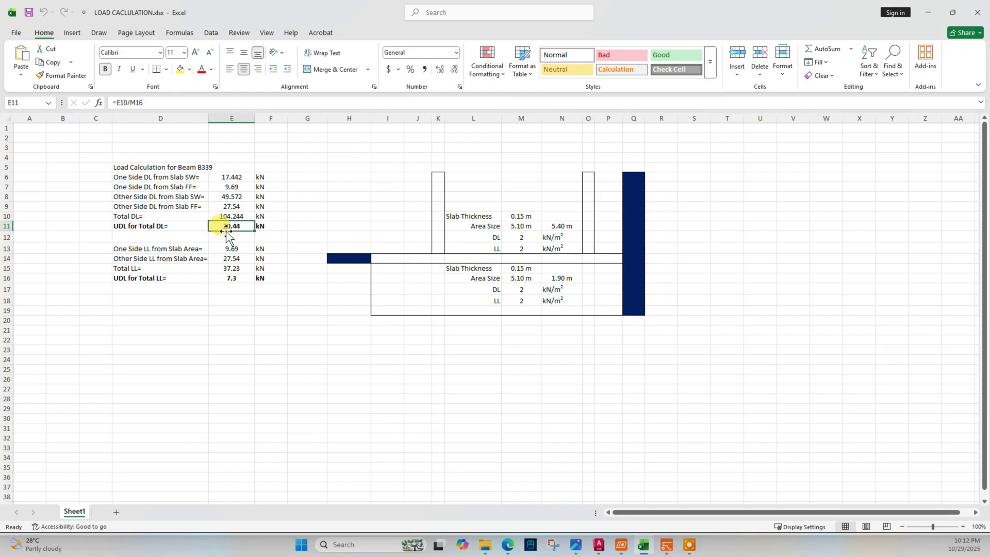
Change the D11 label from UDL to ULL for Total DL=.
{"action": "double_click", "coordinate": [115, 227]}
{"action": "double_click", "coordinate": [119, 103]}
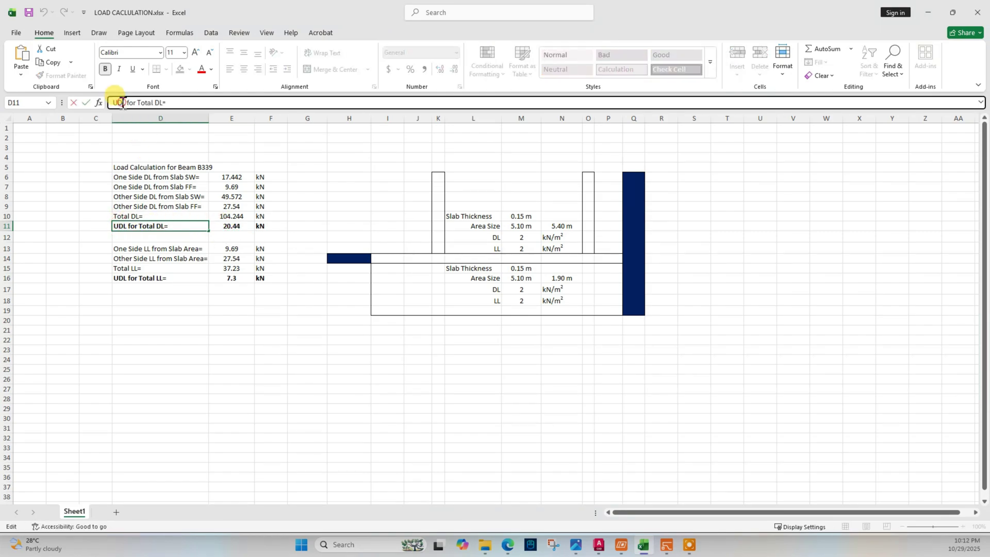
{"action": "type", "text": "L"}
{"action": "key", "text": "Return"}
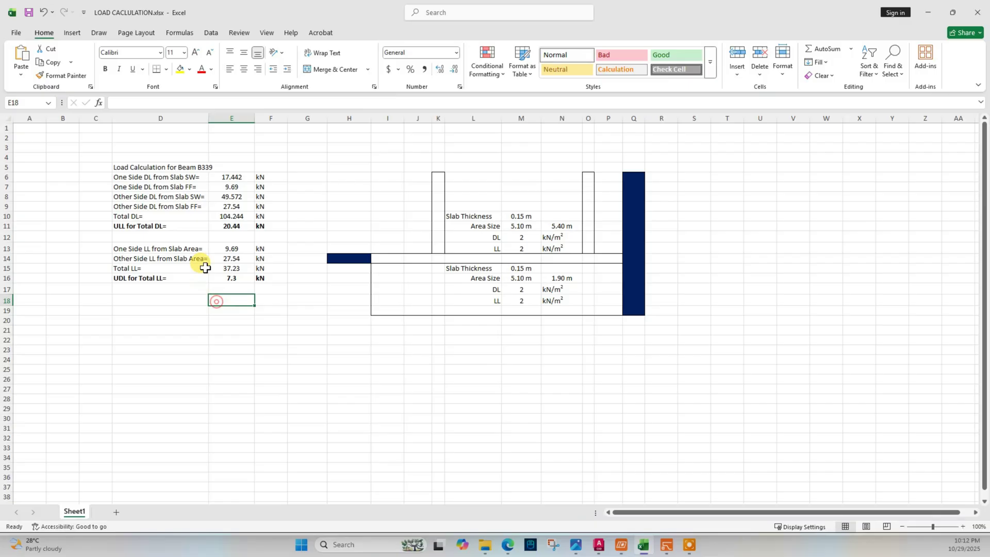
{"action": "left_click", "coordinate": [157, 227]}
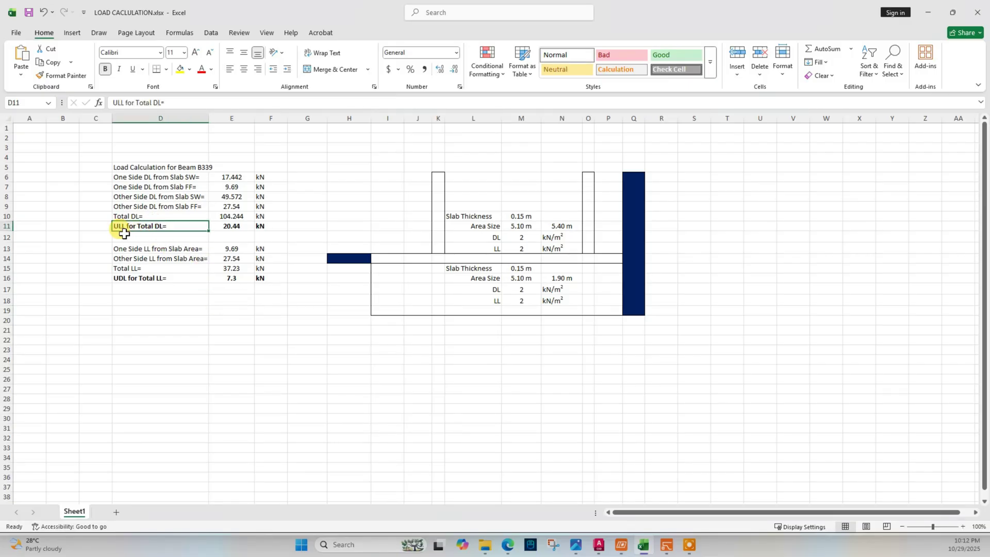
Change the D16 label to ULL for Total LL= and confirm its 7.3 kN value.
{"action": "left_click", "coordinate": [225, 227]}
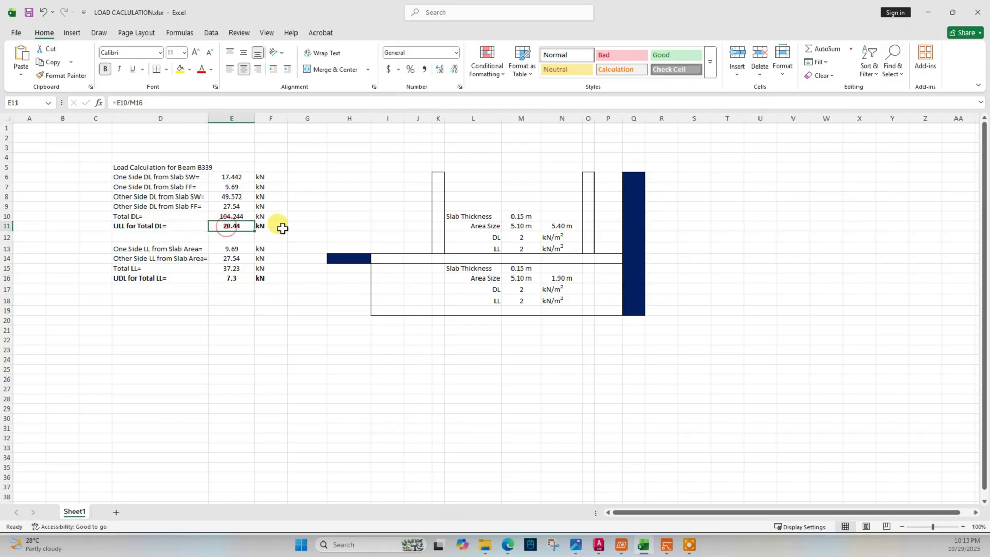
{"action": "left_click", "coordinate": [138, 278]}
{"action": "left_click", "coordinate": [119, 101]}
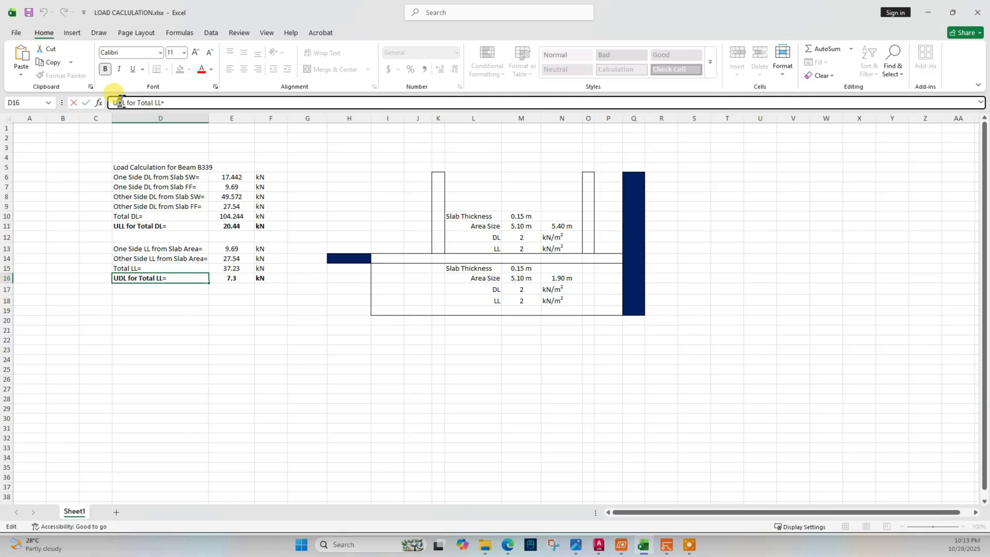
{"action": "key", "text": "BackSpace"}
{"action": "type", "text": "L"}
{"action": "key", "text": "Return"}
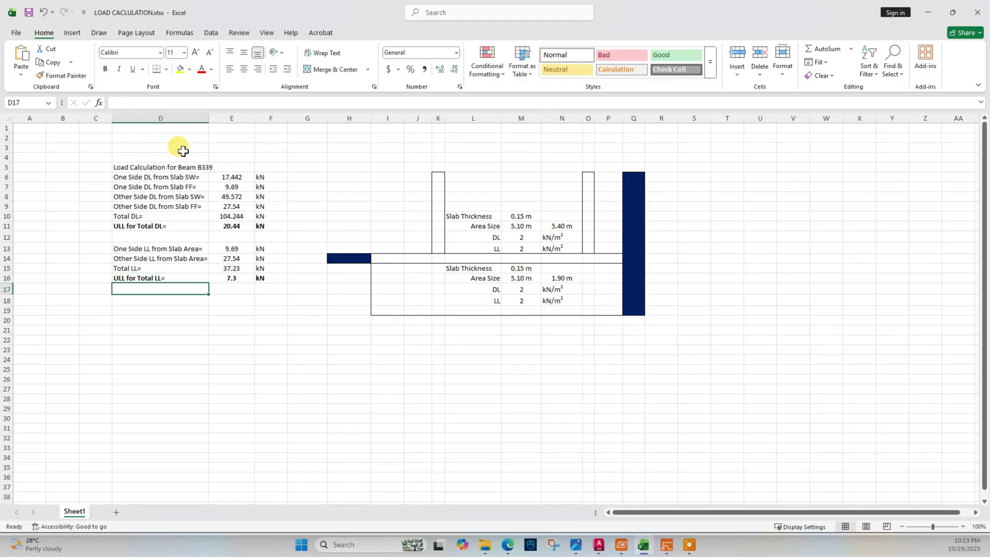
{"action": "left_click", "coordinate": [215, 278]}
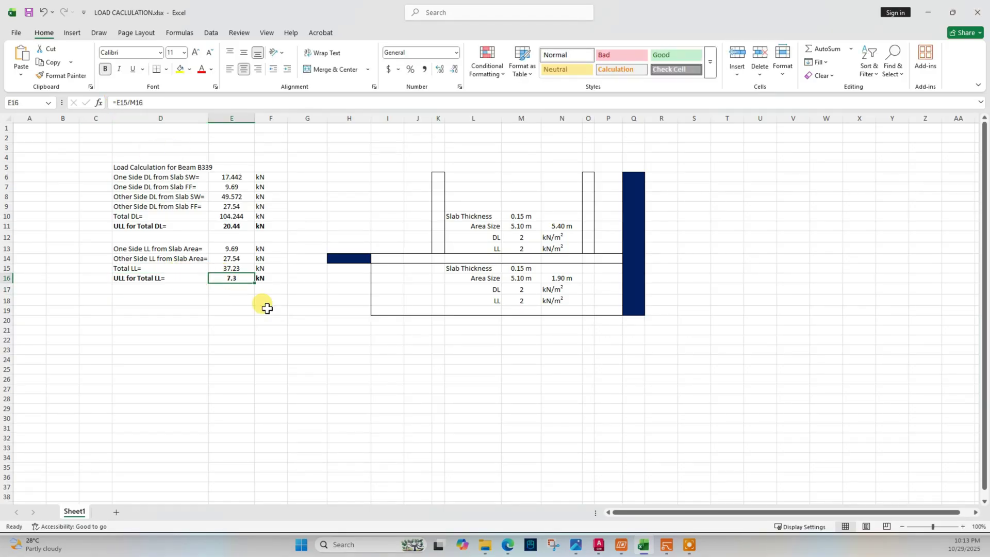
{"action": "left_click", "coordinate": [665, 546]}
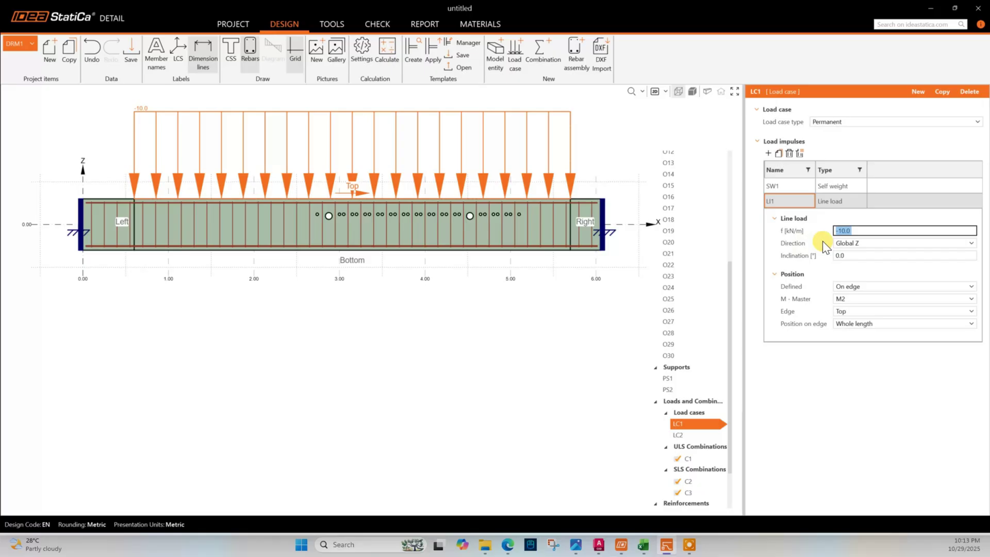
Set the LC1 line load to -20.44 kN/m.
{"action": "left_click", "coordinate": [856, 232]}
{"action": "type", "text": "-20.44"}
{"action": "key", "text": "Tab"}
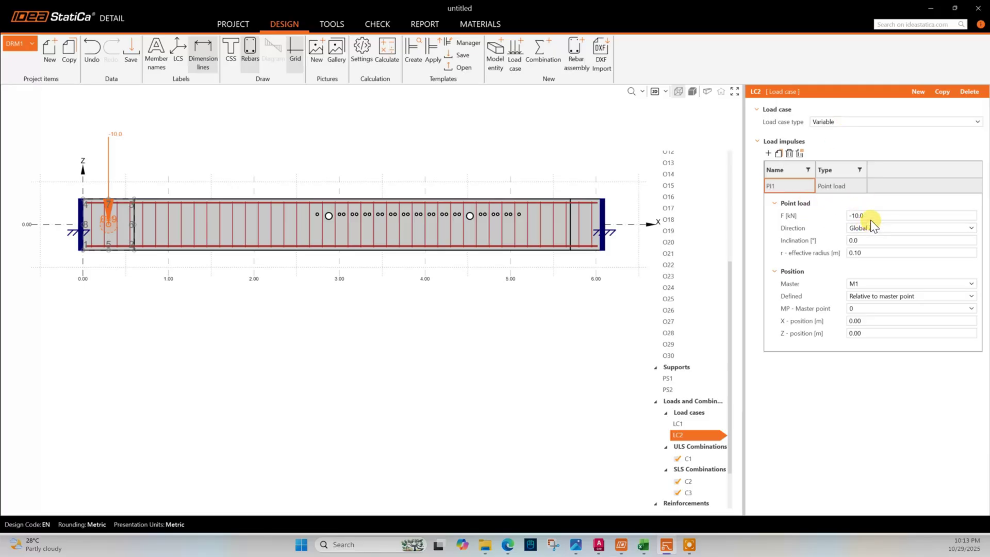
Replace the LC2 point load PI1 with a -7.3 kN/m line load.
{"action": "left_click", "coordinate": [781, 184]}
{"action": "key", "text": "Delete"}
{"action": "left_click", "coordinate": [768, 154]}
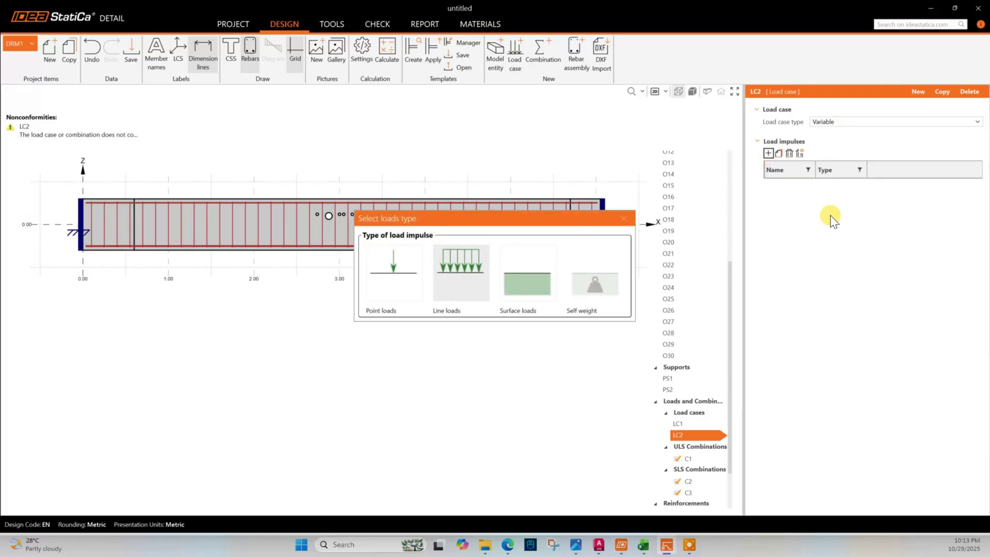
{"action": "key", "text": "Return"}
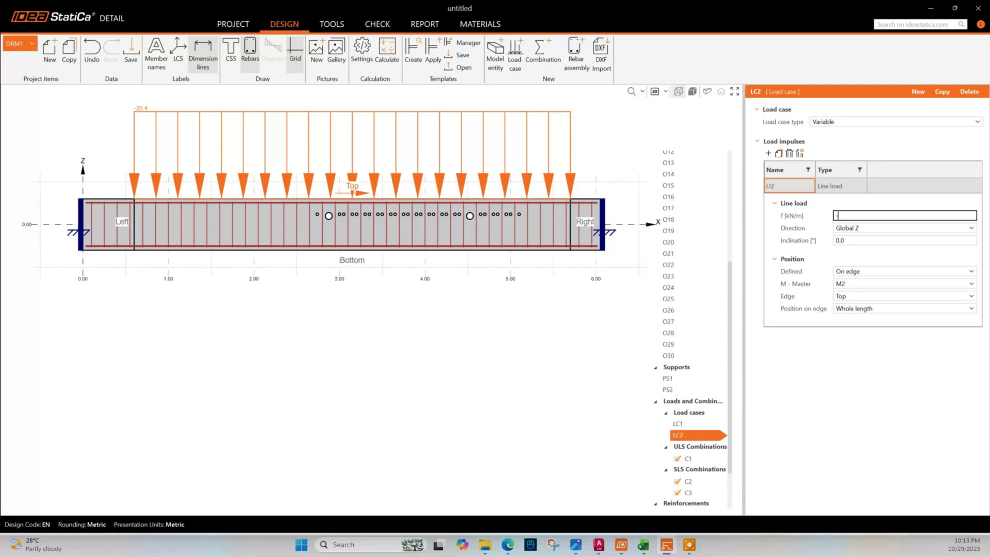
{"action": "type", "text": "-7.3"}
{"action": "key", "text": "Return"}
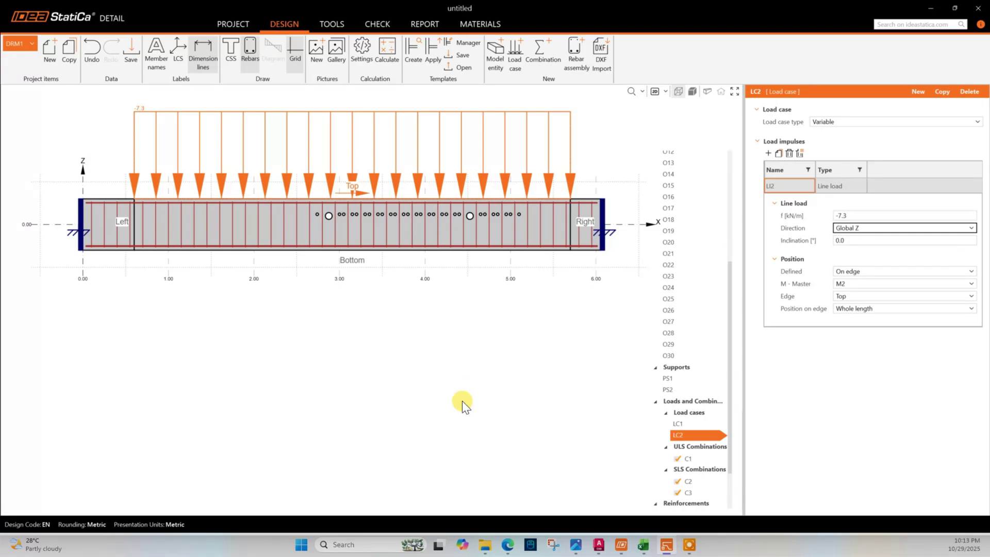
{"action": "scroll", "coordinate": [693, 298], "scroll_direction": "down", "scroll_amount": 2}
{"action": "left_click", "coordinate": [697, 400]}
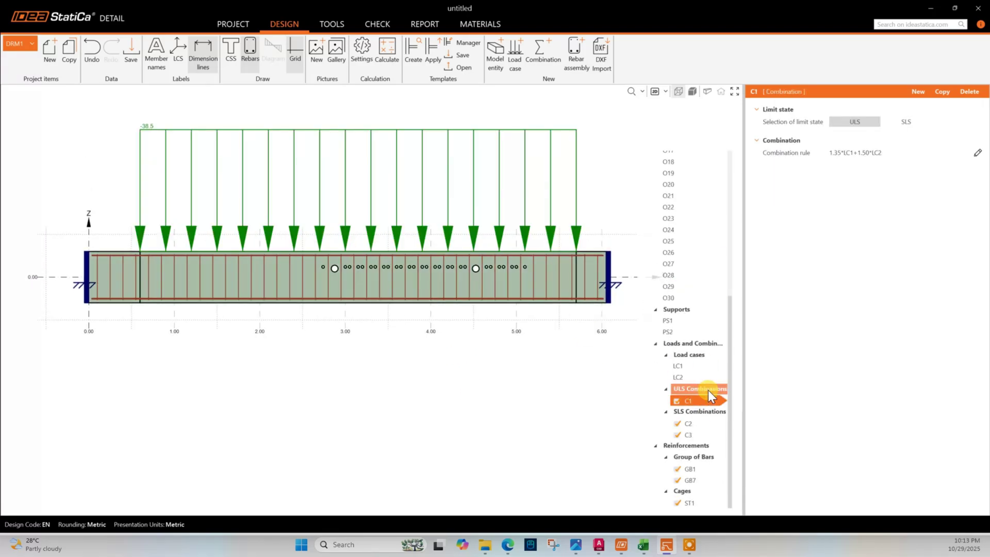
{"action": "left_click", "coordinate": [697, 425]}
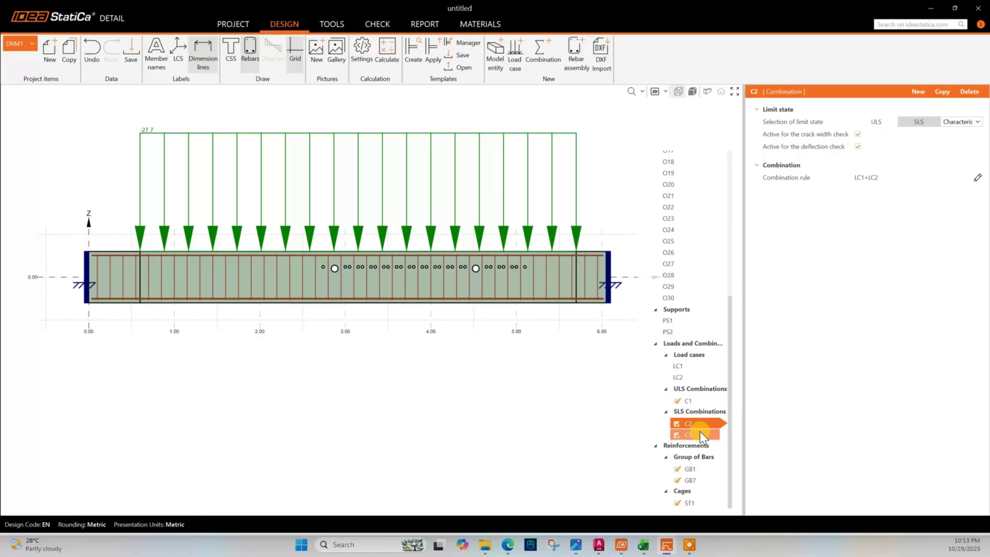
{"action": "left_click", "coordinate": [700, 433]}
{"action": "left_click", "coordinate": [686, 423]}
Calculate the beam and confirm the strength and deflection checks all pass.
{"action": "left_click", "coordinate": [388, 52]}
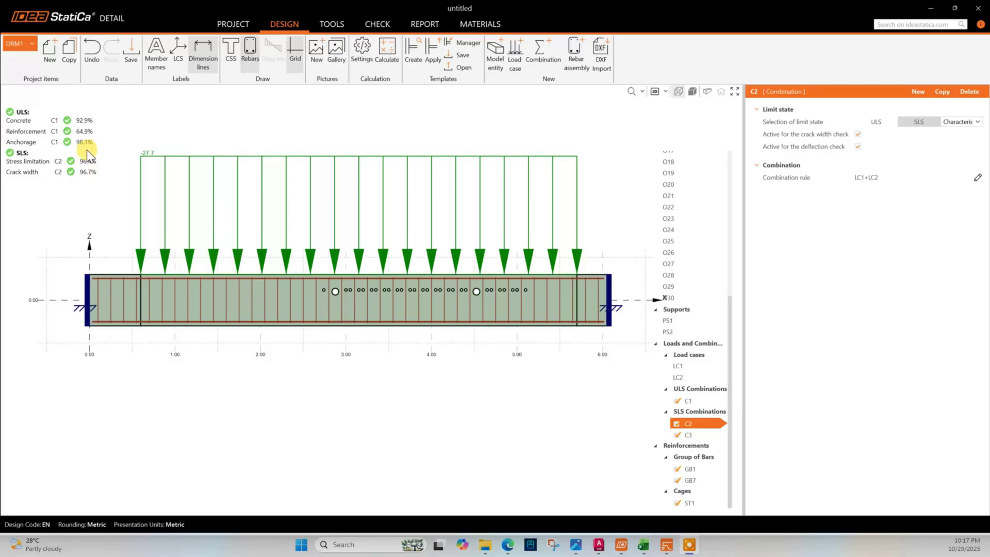
{"action": "left_click", "coordinate": [376, 24]}
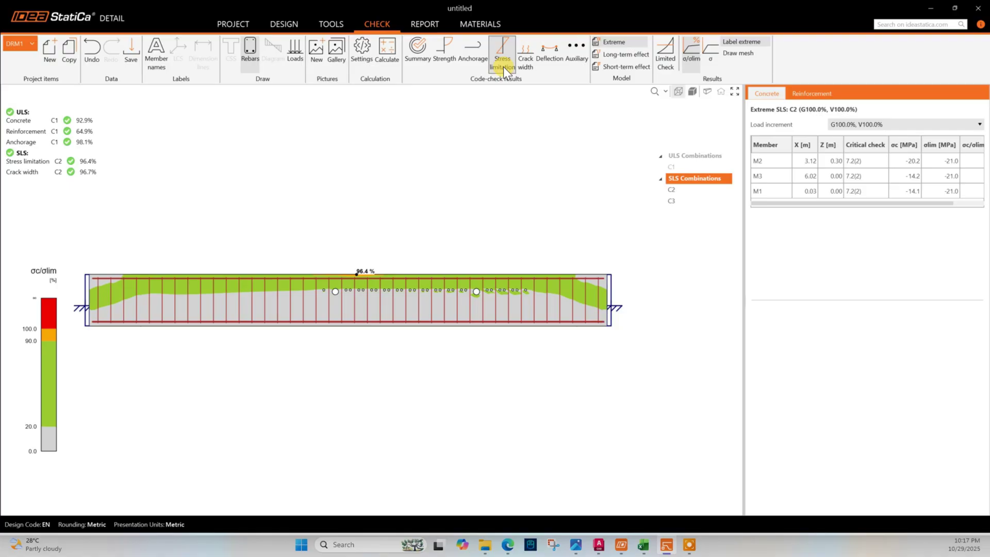
{"action": "left_click", "coordinate": [443, 51]}
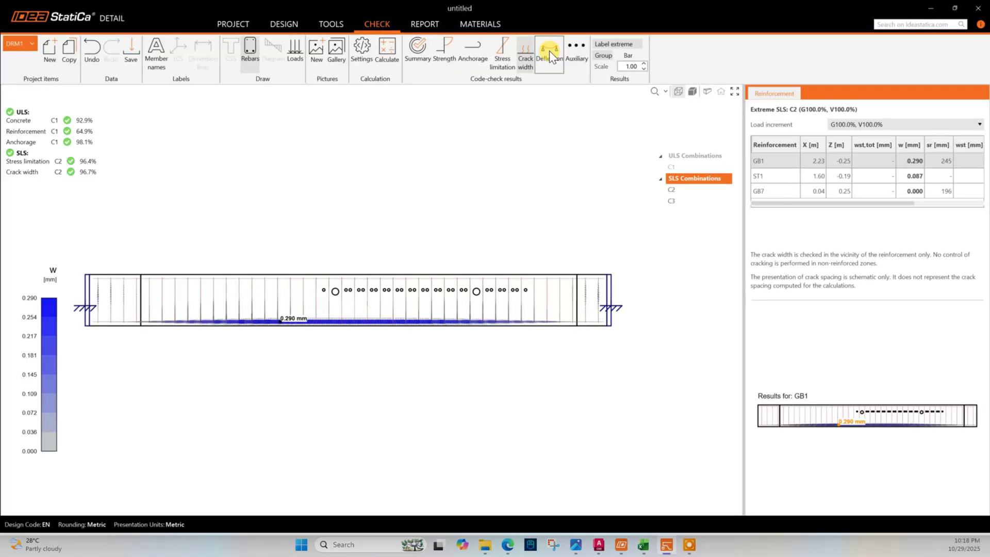
{"action": "left_click", "coordinate": [549, 50]}
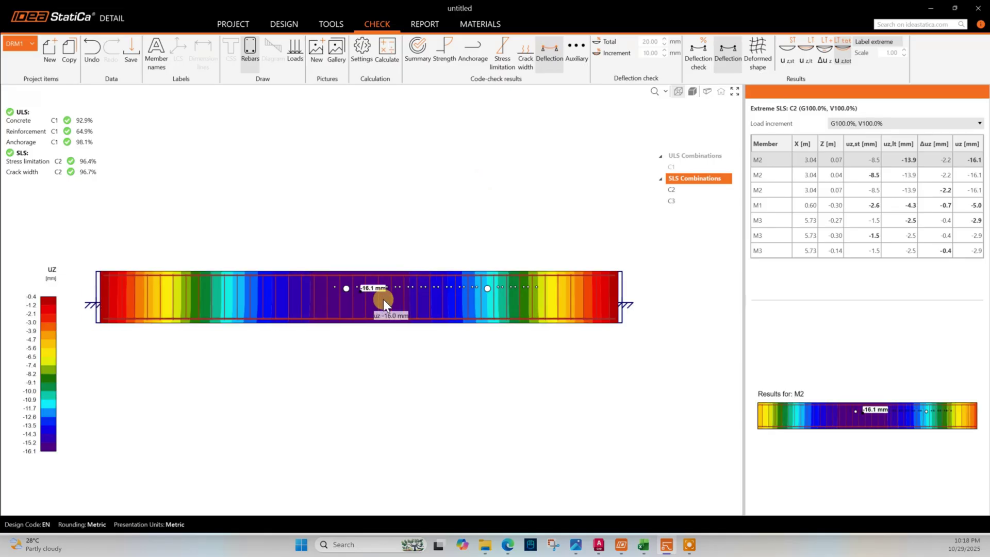
{"action": "left_click", "coordinate": [425, 24]}
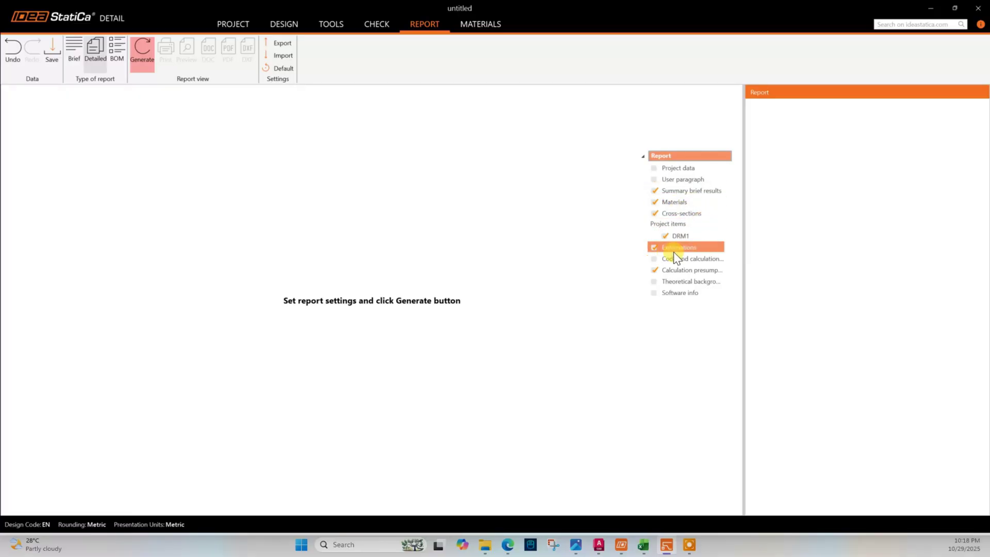
Include Code and calculation, generate the DRM1 report, and browse geometry, loads and ULS strength (92.9%).
{"action": "left_click", "coordinate": [653, 258]}
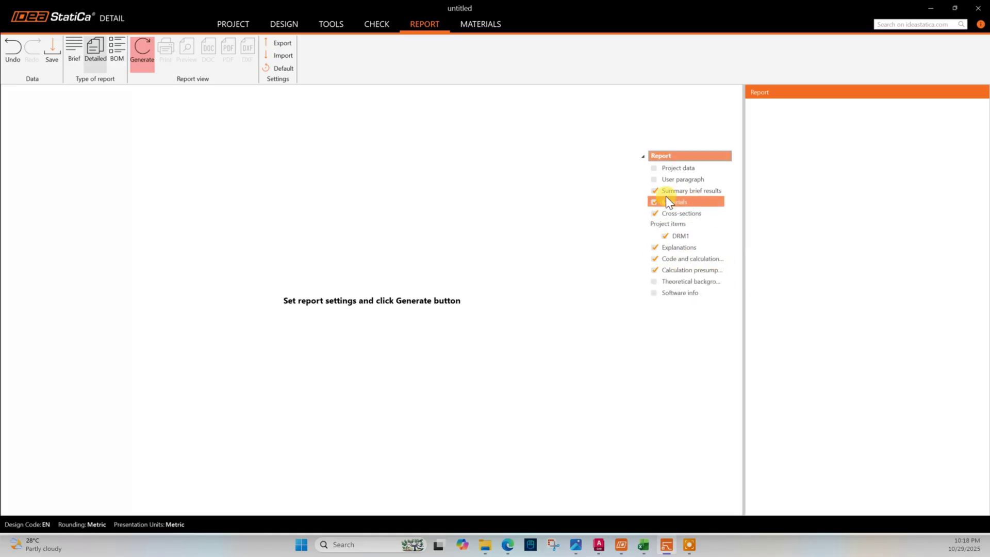
{"action": "left_click", "coordinate": [140, 54]}
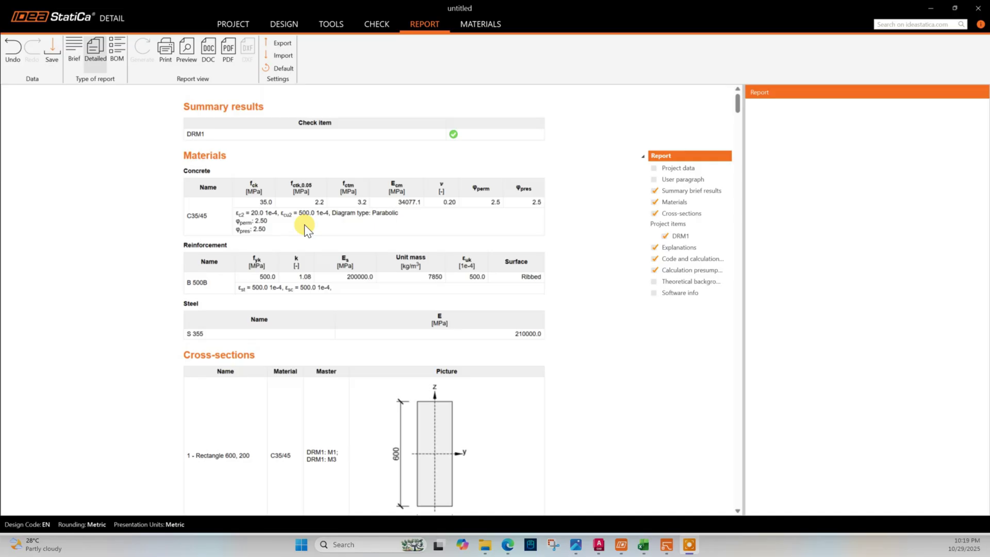
{"action": "scroll", "coordinate": [392, 307], "scroll_direction": "down", "scroll_amount": 12}
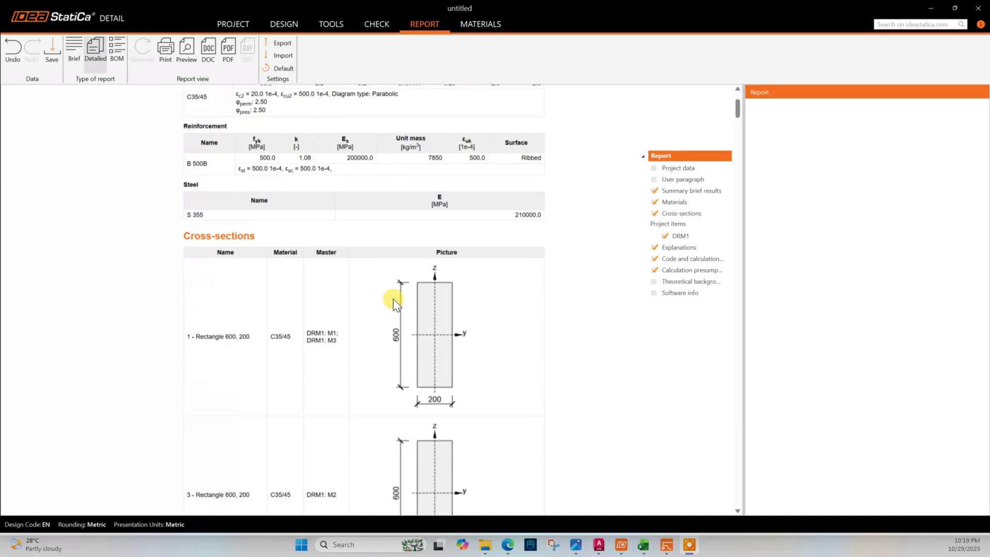
{"action": "scroll", "coordinate": [394, 293], "scroll_direction": "down", "scroll_amount": 10}
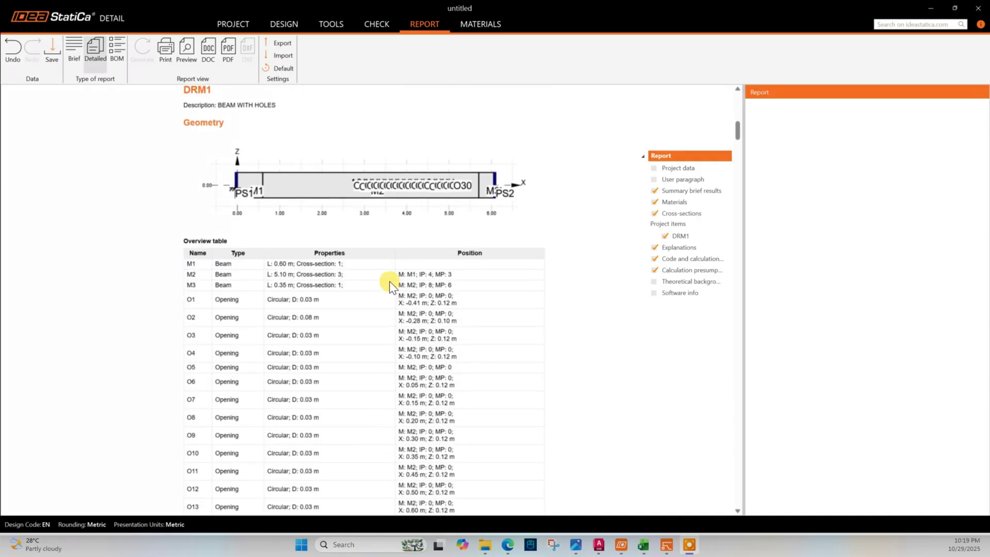
{"action": "scroll", "coordinate": [315, 231], "scroll_direction": "down", "scroll_amount": 10}
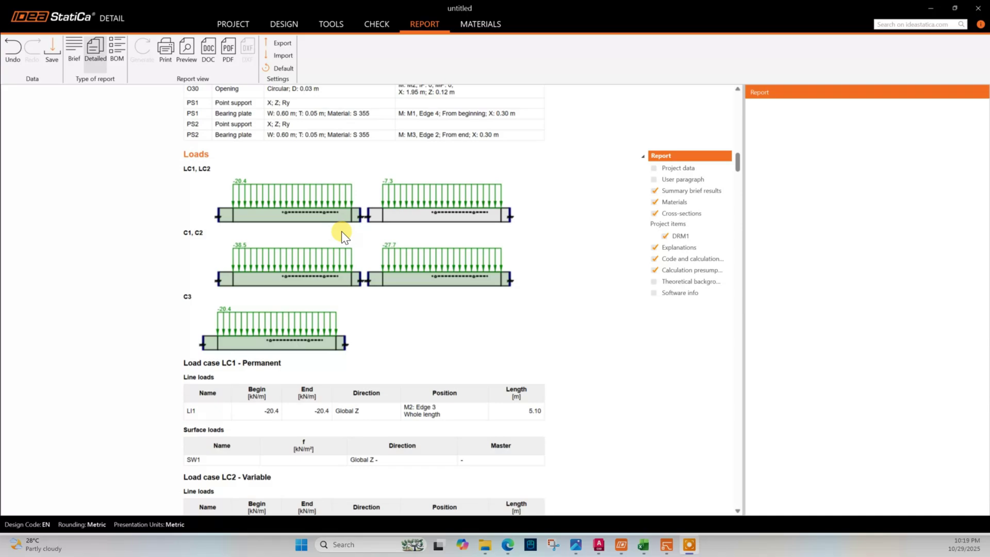
{"action": "scroll", "coordinate": [410, 234], "scroll_direction": "down", "scroll_amount": 3}
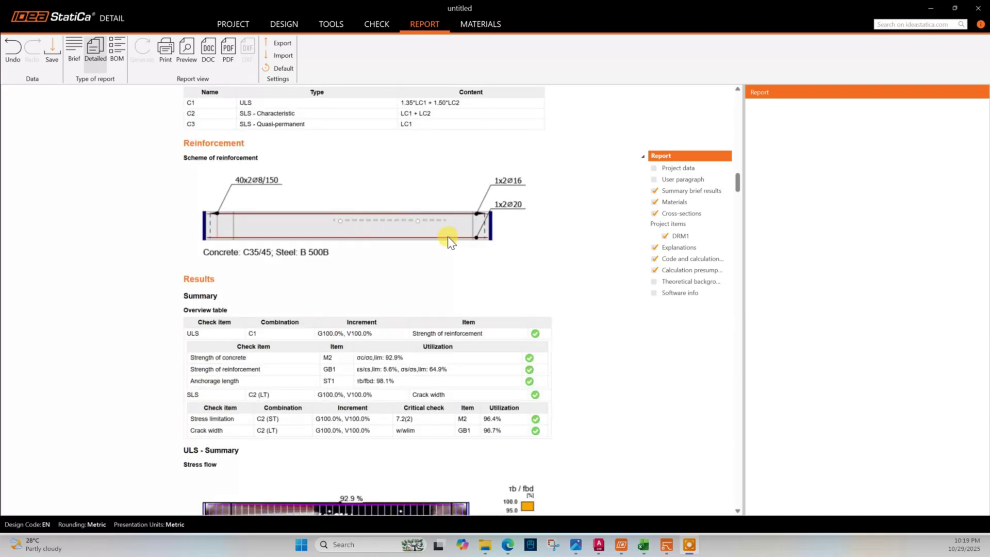
{"action": "scroll", "coordinate": [447, 236], "scroll_direction": "down", "scroll_amount": 4}
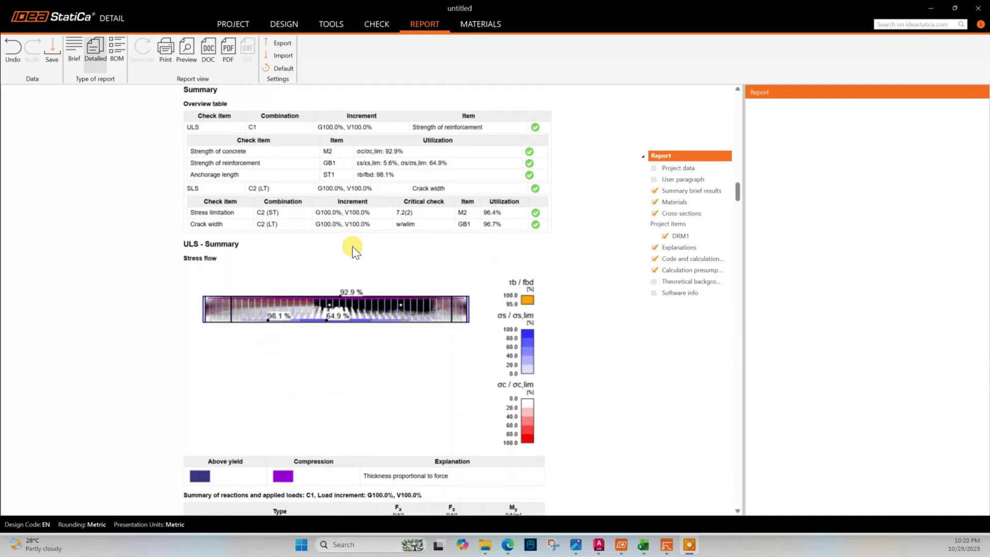
{"action": "scroll", "coordinate": [352, 246], "scroll_direction": "down", "scroll_amount": 5}
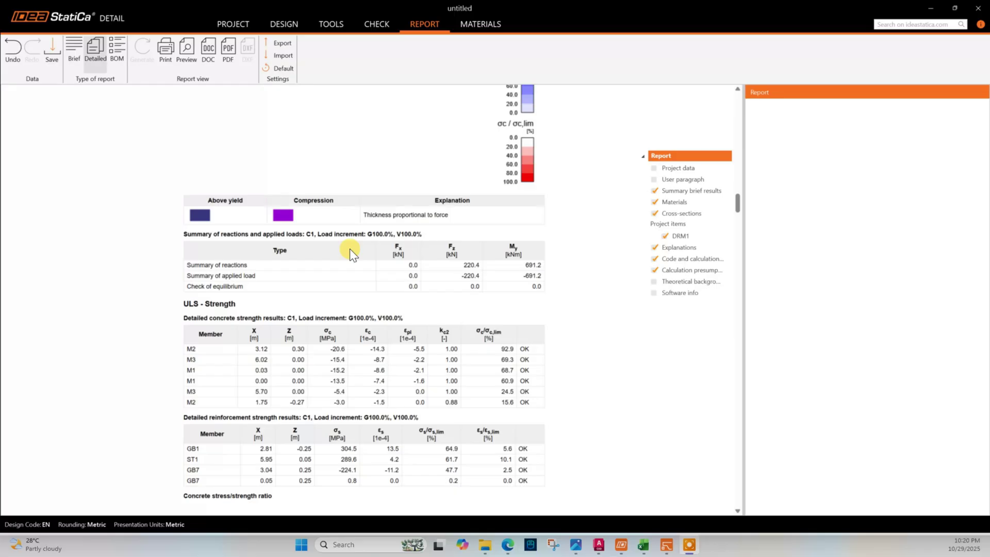
{"action": "scroll", "coordinate": [350, 249], "scroll_direction": "down", "scroll_amount": 7}
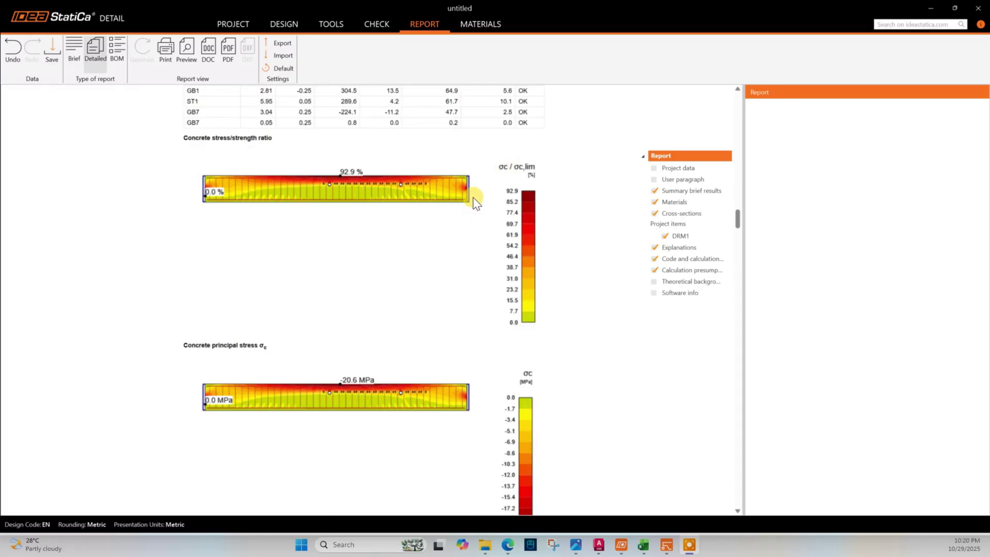
Scroll the report through SLS stress (96.4%), crack width 0.290 mm and deflection to the bill of material.
{"action": "scroll", "coordinate": [380, 278], "scroll_direction": "down", "scroll_amount": 3}
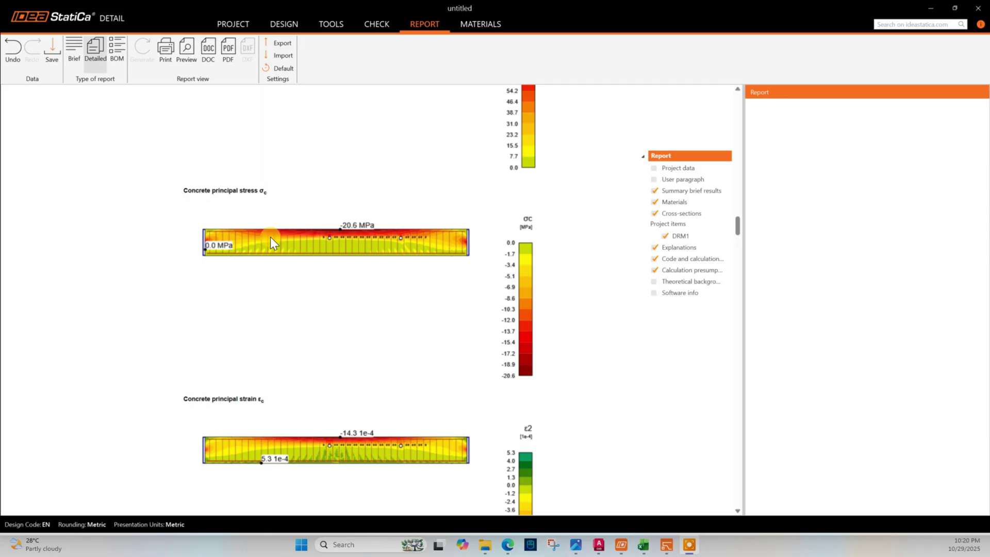
{"action": "scroll", "coordinate": [431, 273], "scroll_direction": "down", "scroll_amount": 4}
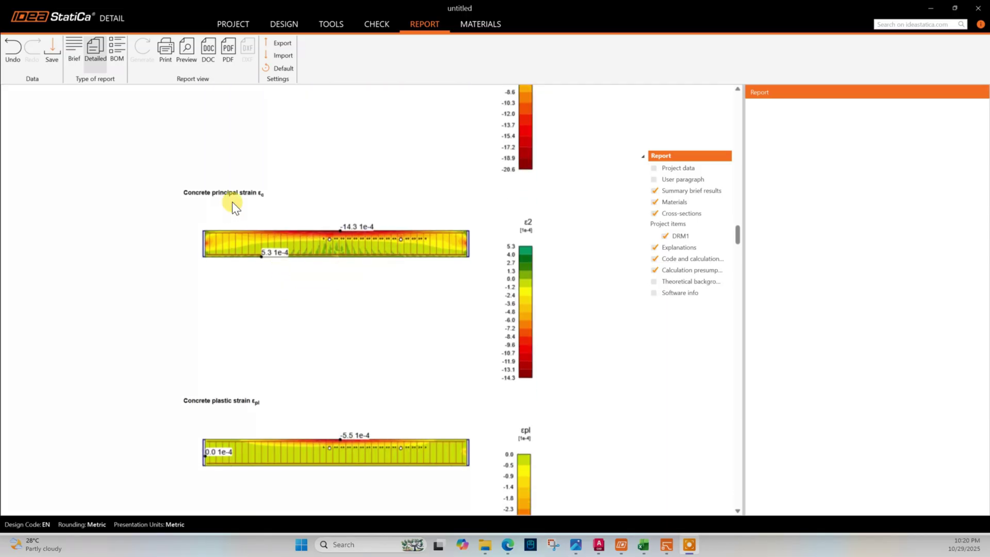
{"action": "scroll", "coordinate": [370, 281], "scroll_direction": "down", "scroll_amount": 4}
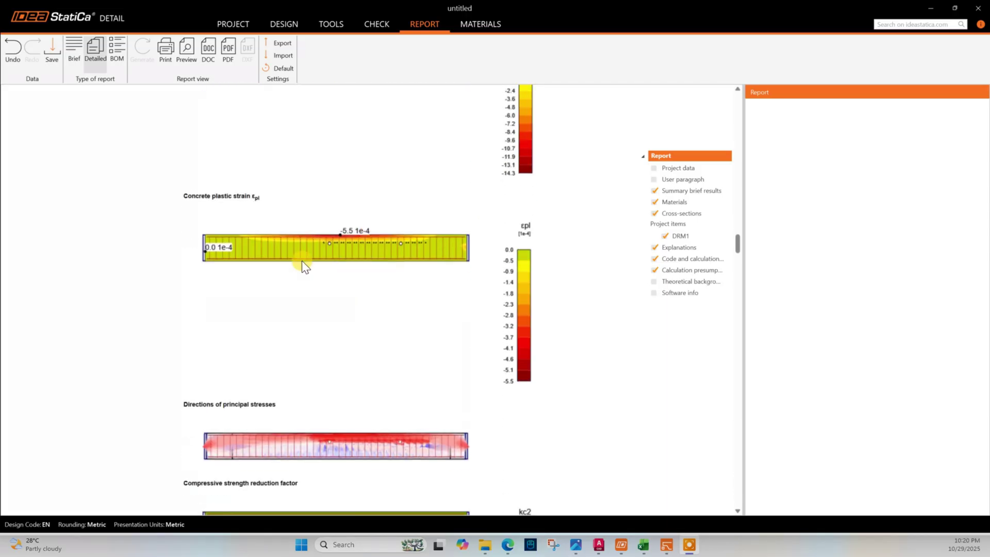
{"action": "scroll", "coordinate": [457, 310], "scroll_direction": "down", "scroll_amount": 4}
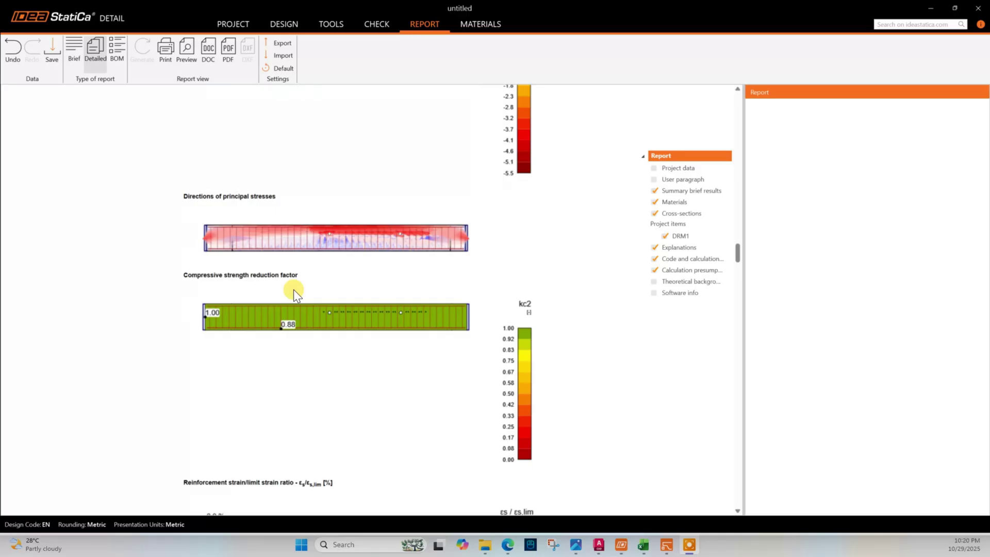
{"action": "scroll", "coordinate": [364, 288], "scroll_direction": "down", "scroll_amount": 1}
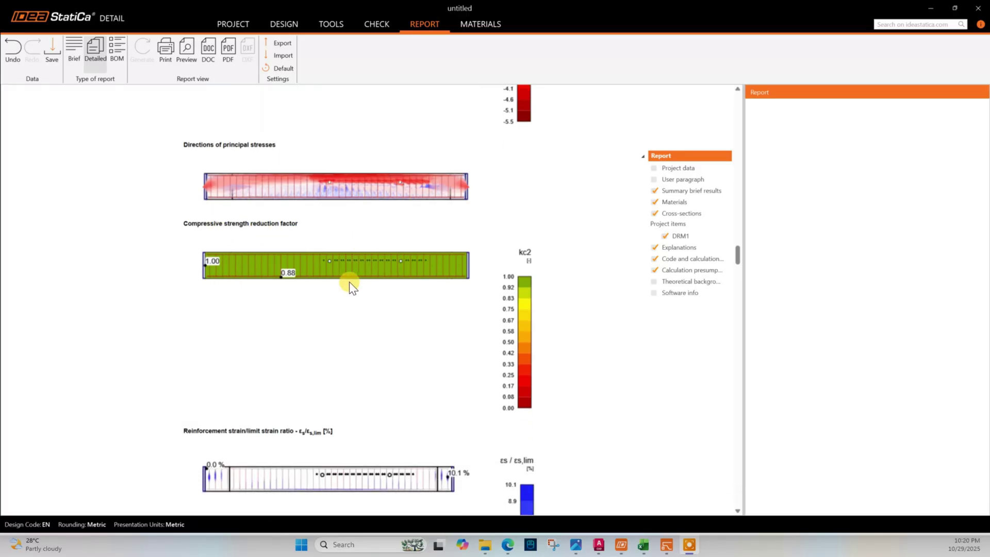
{"action": "scroll", "coordinate": [235, 227], "scroll_direction": "down", "scroll_amount": 1}
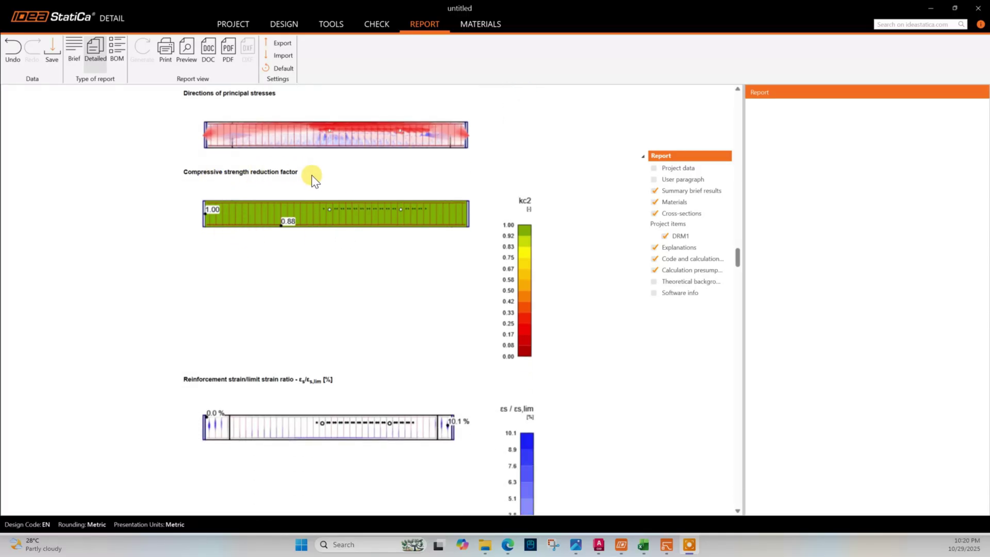
{"action": "scroll", "coordinate": [317, 283], "scroll_direction": "down", "scroll_amount": 2}
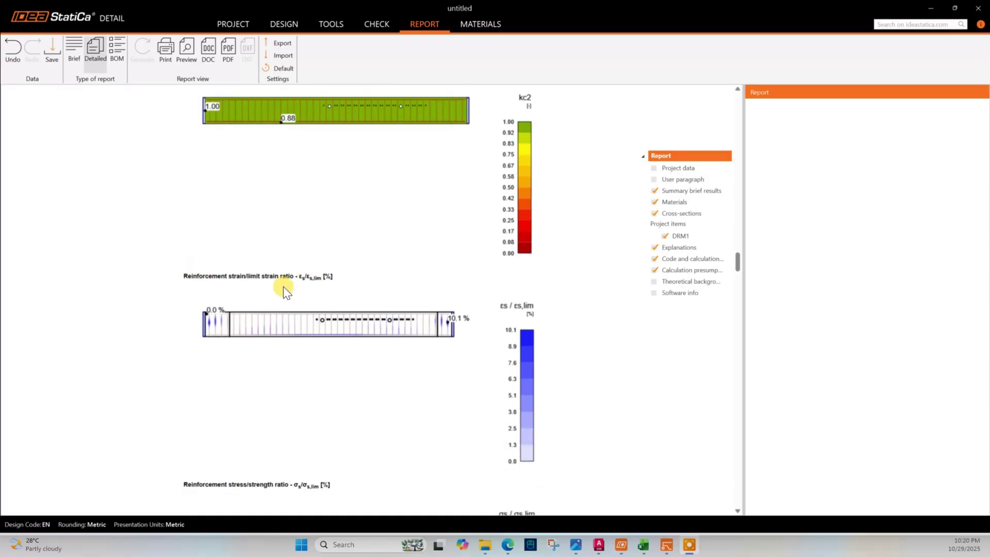
{"action": "scroll", "coordinate": [411, 343], "scroll_direction": "down", "scroll_amount": 5}
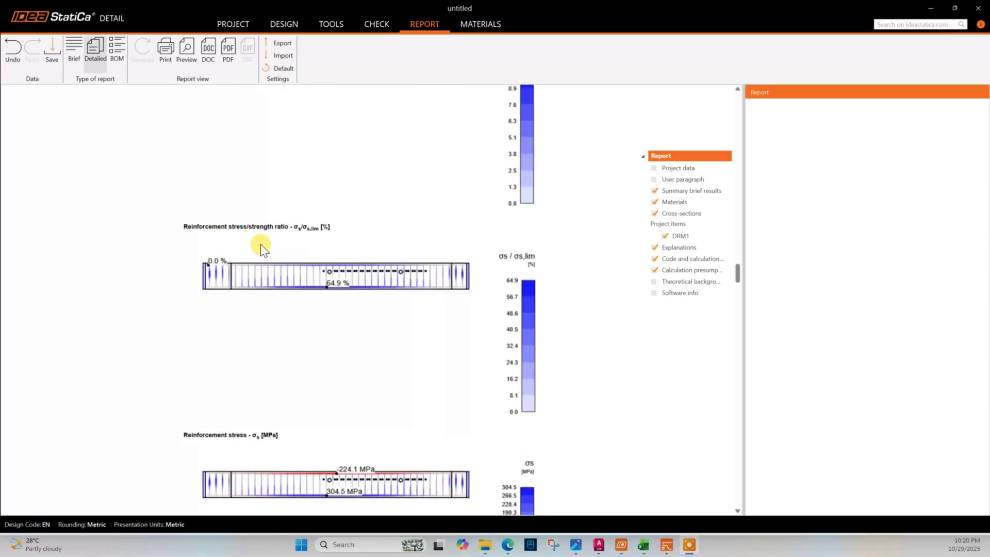
{"action": "scroll", "coordinate": [334, 246], "scroll_direction": "down", "scroll_amount": 5}
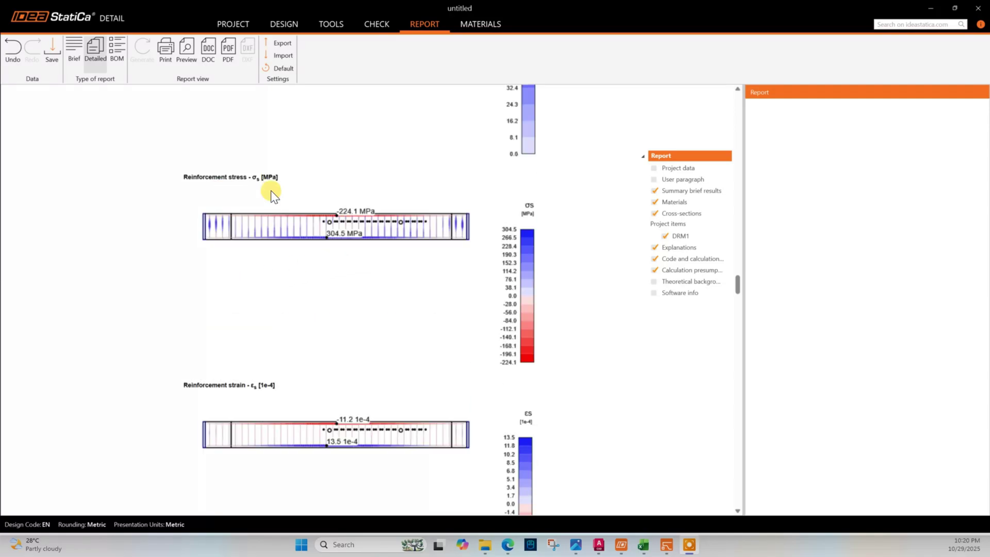
{"action": "scroll", "coordinate": [289, 289], "scroll_direction": "down", "scroll_amount": 3}
{"action": "scroll", "coordinate": [339, 241], "scroll_direction": "down", "scroll_amount": 4}
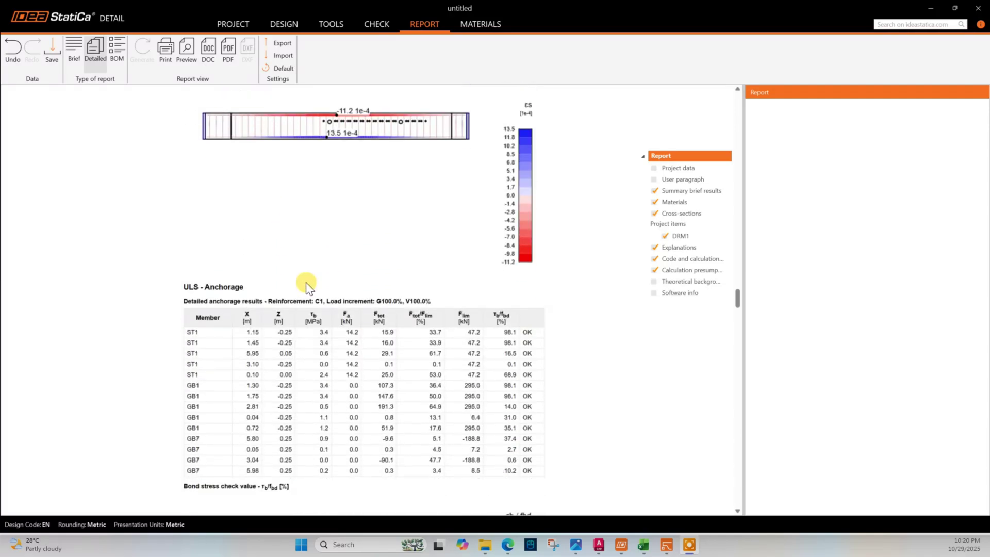
{"action": "scroll", "coordinate": [373, 232], "scroll_direction": "down", "scroll_amount": 4}
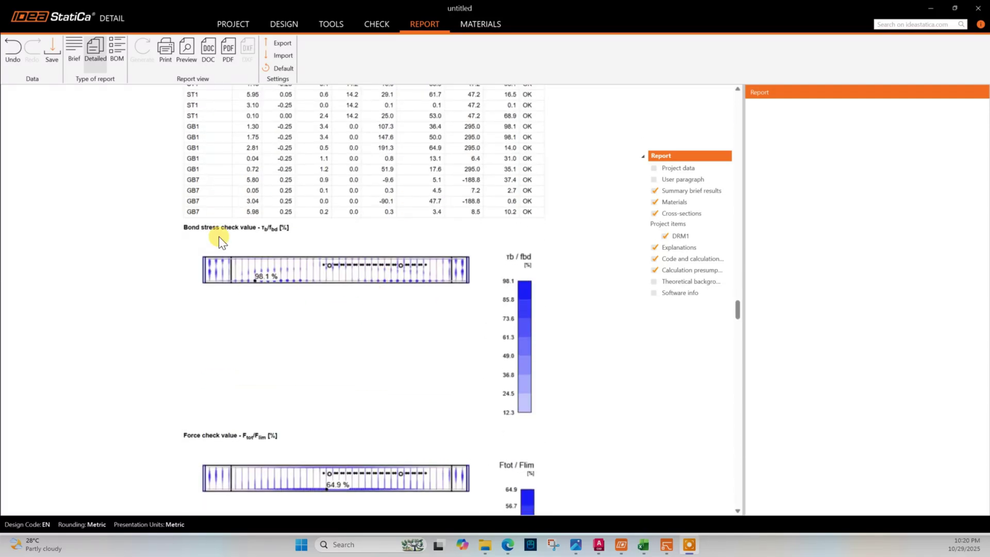
{"action": "scroll", "coordinate": [404, 296], "scroll_direction": "down", "scroll_amount": 8}
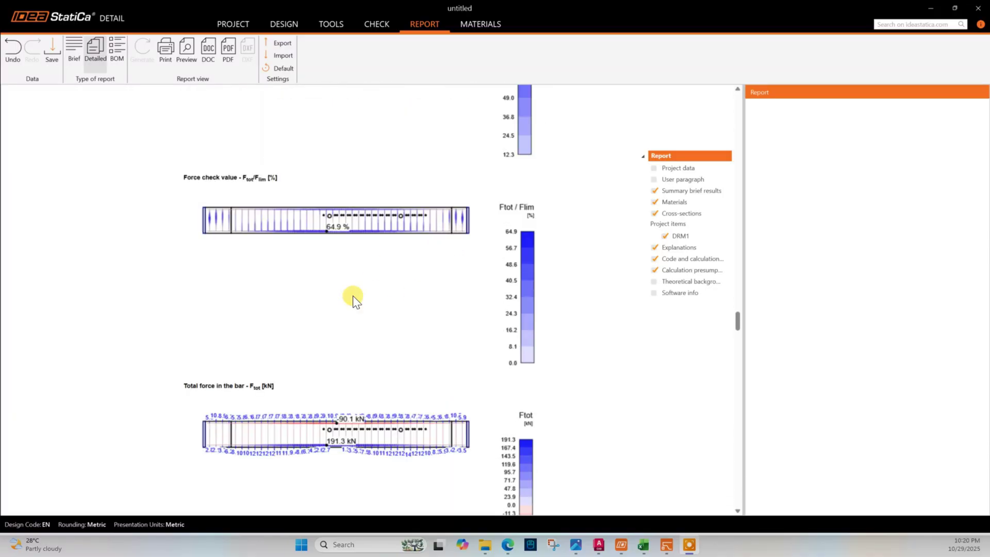
{"action": "scroll", "coordinate": [205, 244], "scroll_direction": "down", "scroll_amount": 1}
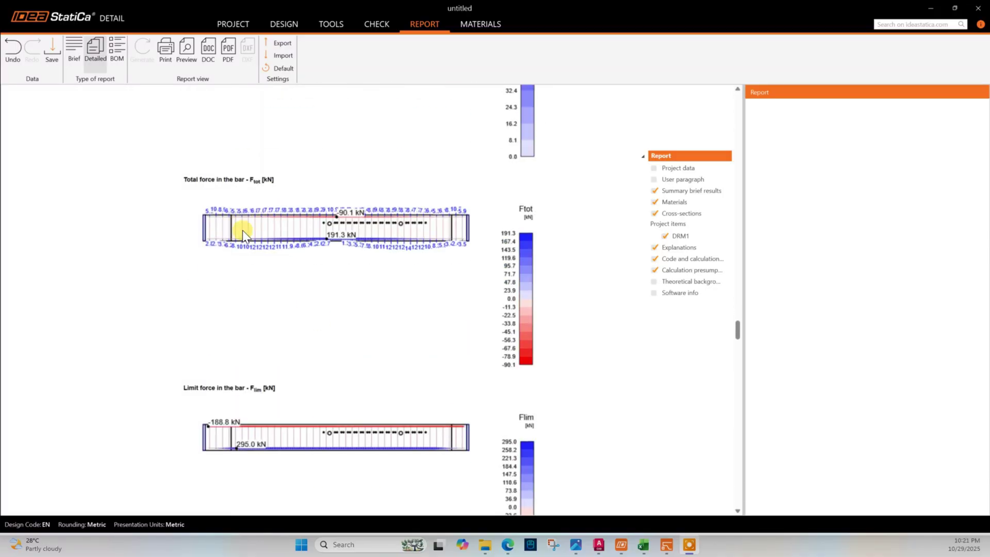
{"action": "scroll", "coordinate": [330, 299], "scroll_direction": "down", "scroll_amount": 4}
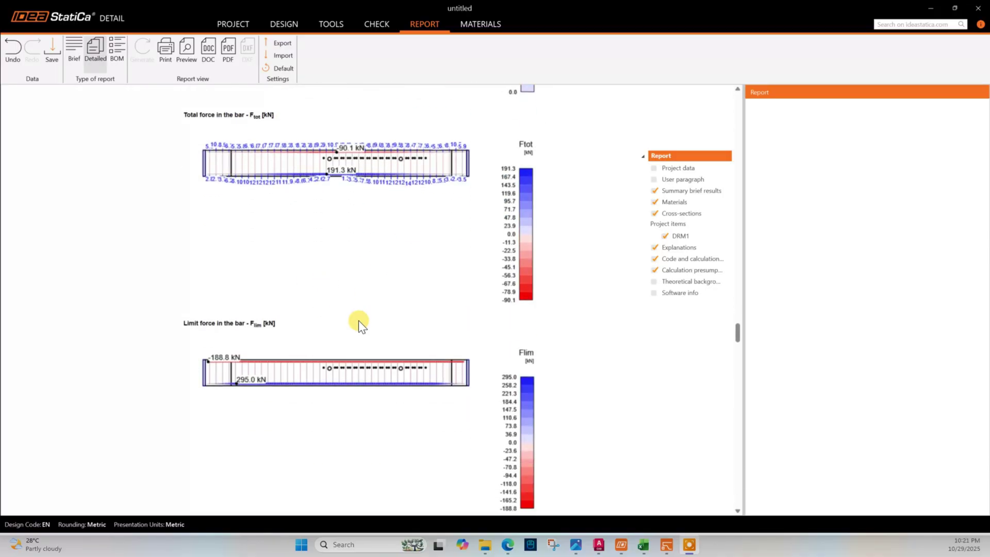
{"action": "scroll", "coordinate": [317, 213], "scroll_direction": "down", "scroll_amount": 3}
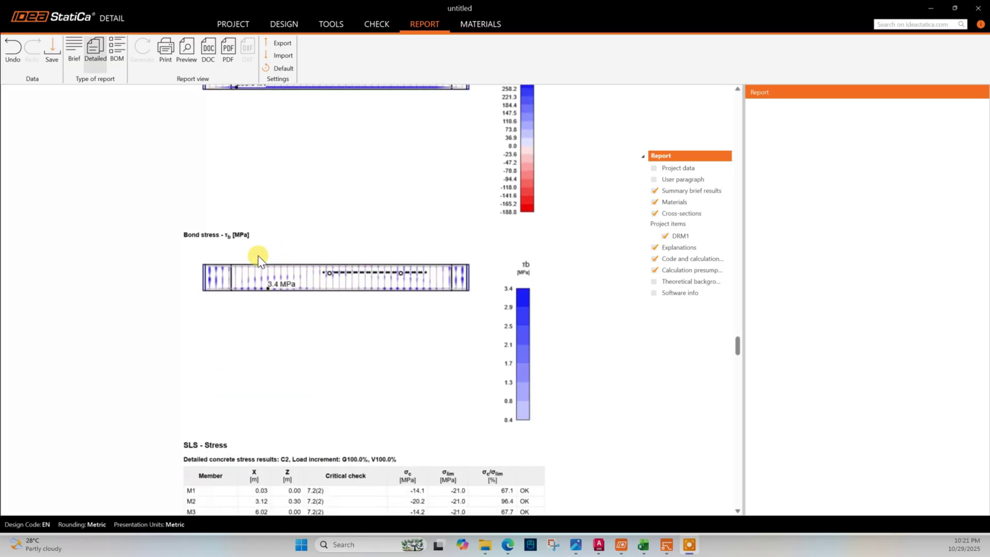
{"action": "scroll", "coordinate": [384, 296], "scroll_direction": "down", "scroll_amount": 2}
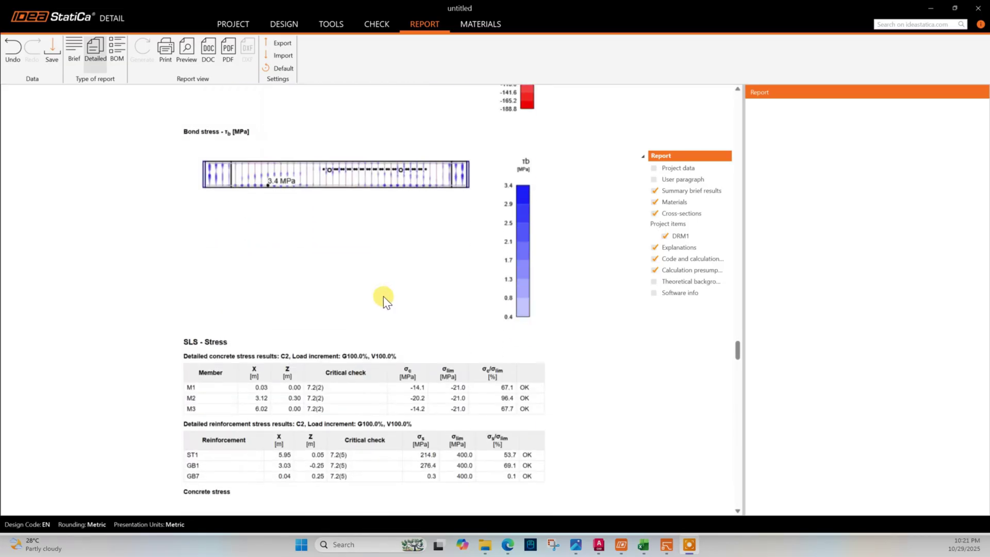
{"action": "scroll", "coordinate": [273, 281], "scroll_direction": "down", "scroll_amount": 7}
{"action": "scroll", "coordinate": [220, 247], "scroll_direction": "down", "scroll_amount": 2}
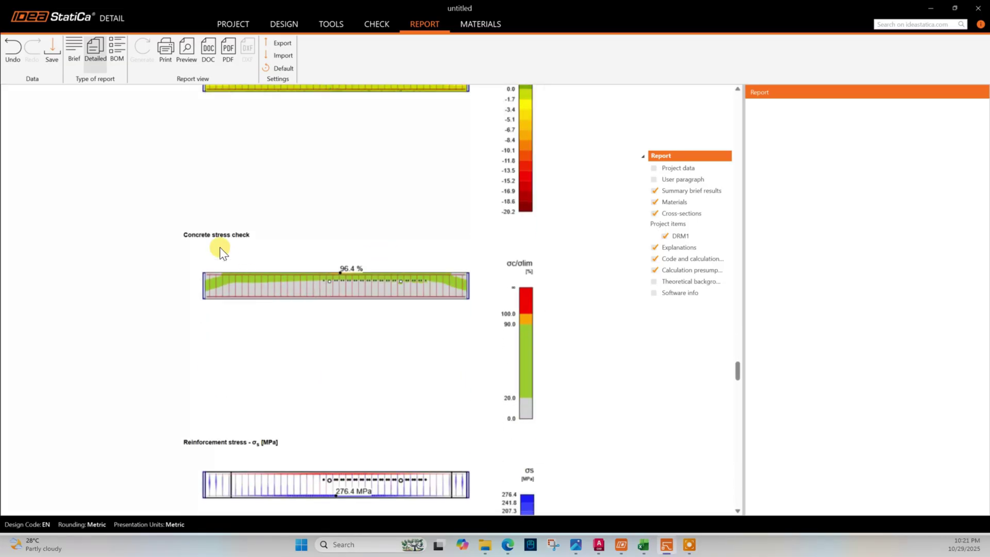
{"action": "scroll", "coordinate": [322, 252], "scroll_direction": "down", "scroll_amount": 5}
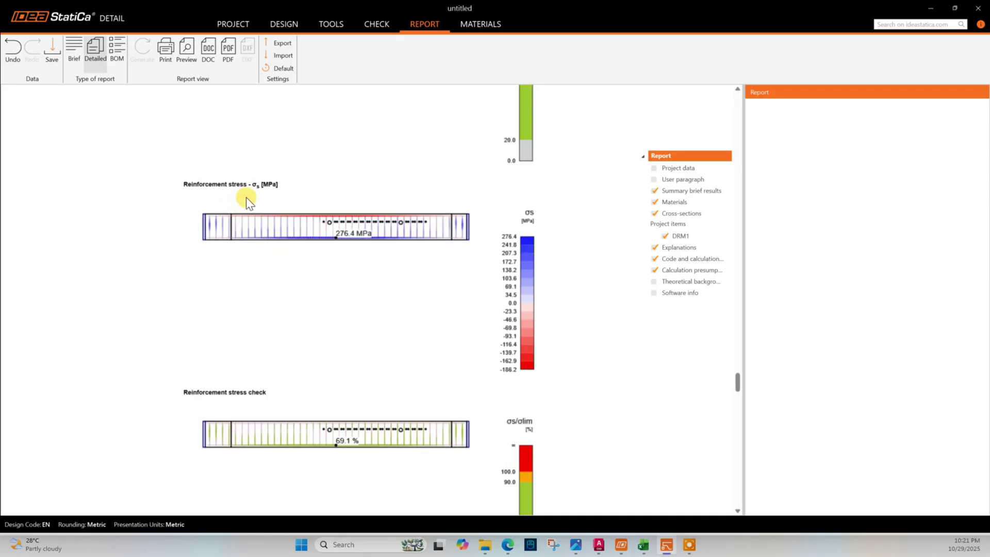
{"action": "scroll", "coordinate": [335, 294], "scroll_direction": "down", "scroll_amount": 11}
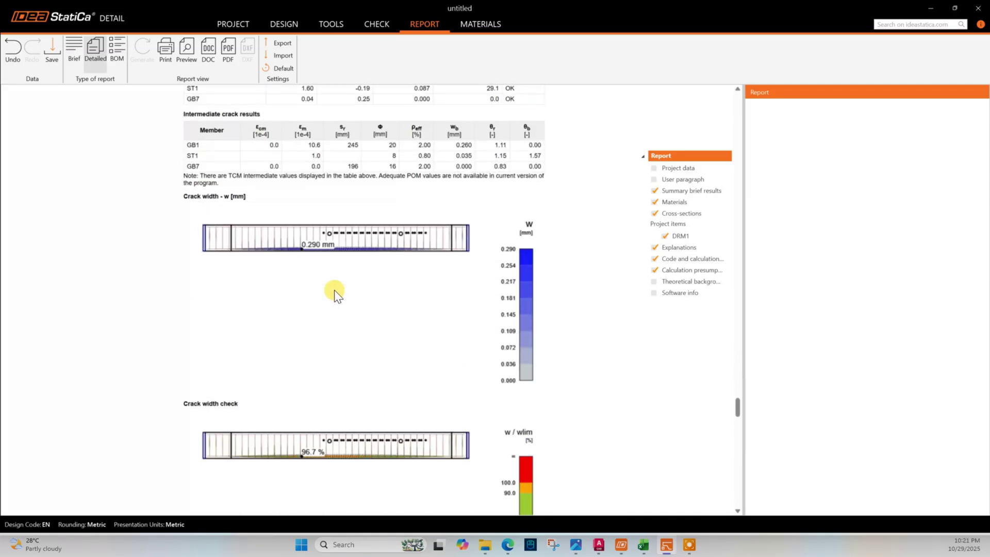
{"action": "scroll", "coordinate": [335, 289], "scroll_direction": "down", "scroll_amount": 5}
{"action": "scroll", "coordinate": [255, 221], "scroll_direction": "up", "scroll_amount": 6}
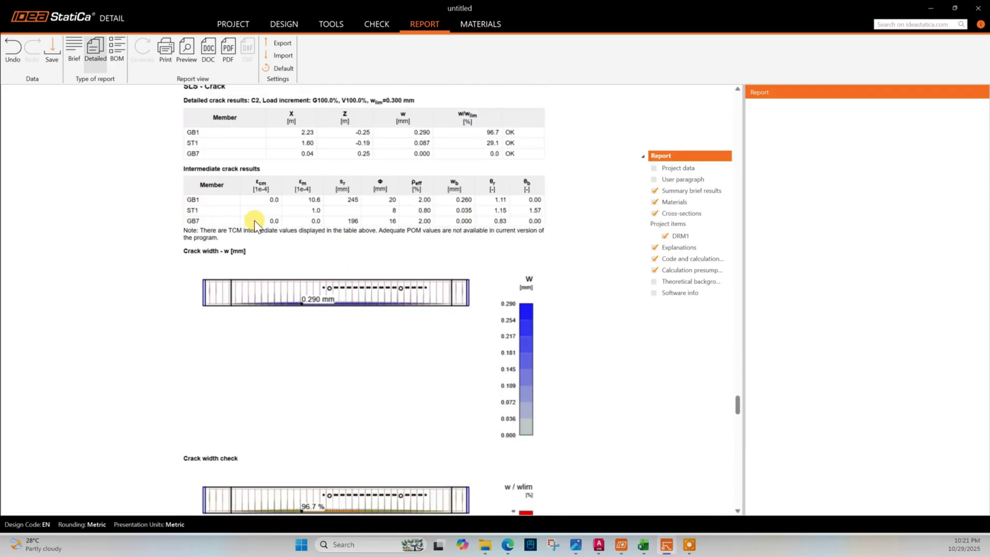
{"action": "scroll", "coordinate": [261, 218], "scroll_direction": "down", "scroll_amount": 2}
{"action": "scroll", "coordinate": [299, 361], "scroll_direction": "down", "scroll_amount": 8}
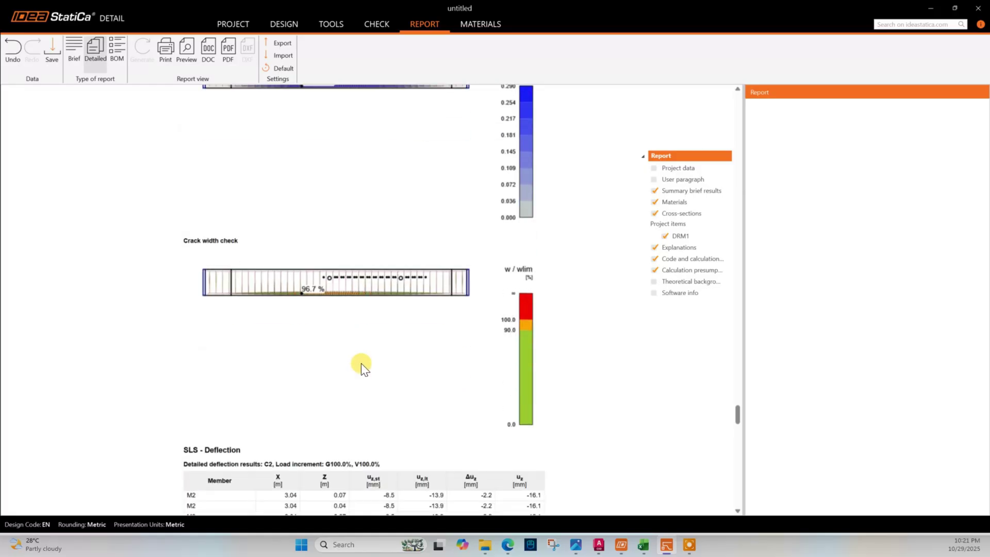
Check the bill of material (74 kg bars, 0.72 m3 concrete) and code settings γc 1.50, γs 1.15.
{"action": "scroll", "coordinate": [335, 309], "scroll_direction": "down", "scroll_amount": 8}
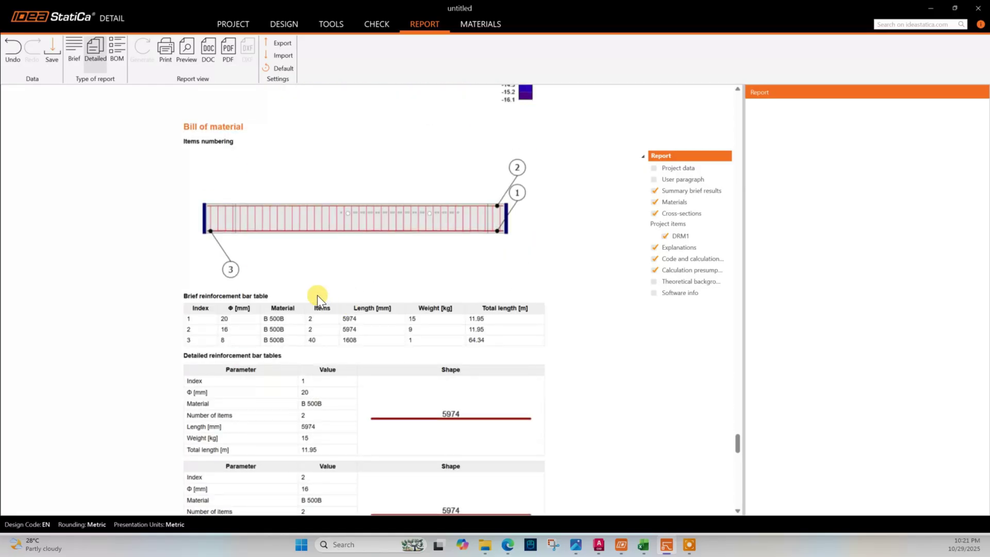
{"action": "scroll", "coordinate": [232, 181], "scroll_direction": "up", "scroll_amount": 2}
{"action": "scroll", "coordinate": [406, 319], "scroll_direction": "down", "scroll_amount": 11}
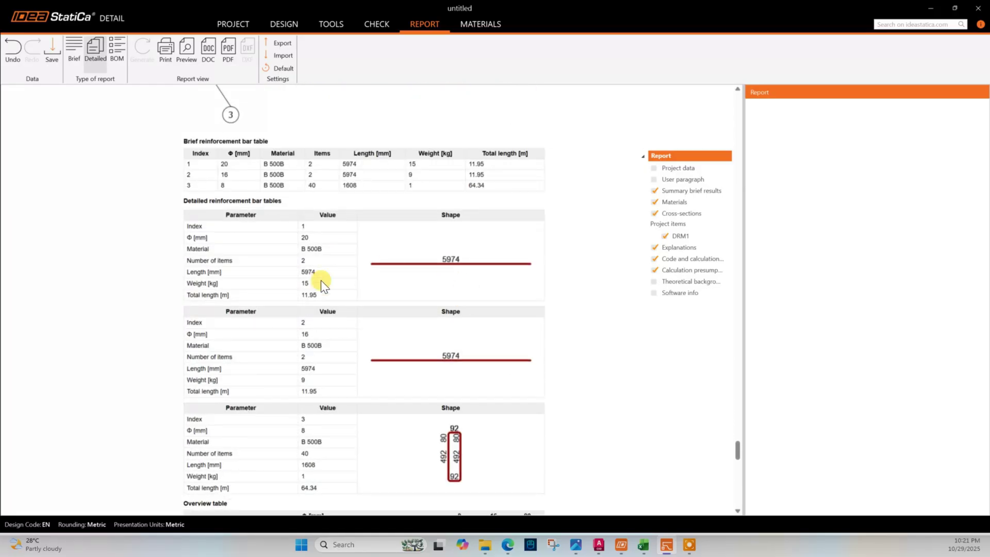
{"action": "scroll", "coordinate": [394, 283], "scroll_direction": "up", "scroll_amount": 10}
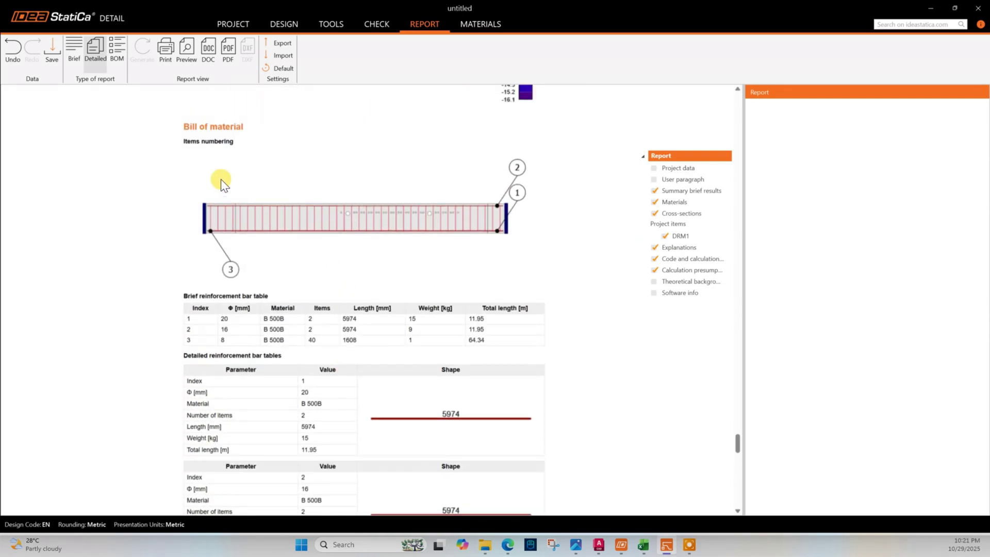
{"action": "scroll", "coordinate": [402, 282], "scroll_direction": "down", "scroll_amount": 1}
{"action": "scroll", "coordinate": [383, 272], "scroll_direction": "down", "scroll_amount": 3}
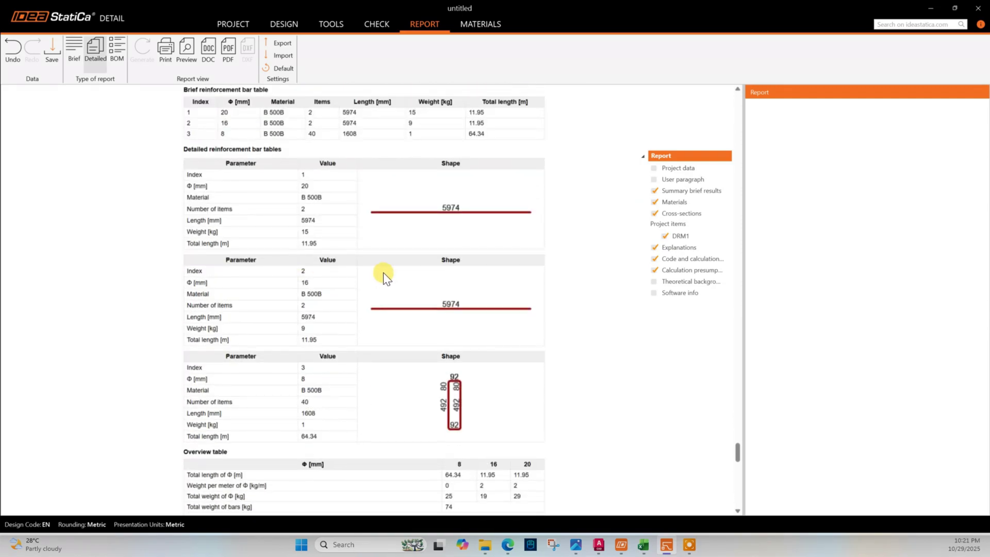
{"action": "scroll", "coordinate": [407, 312], "scroll_direction": "down", "scroll_amount": 16}
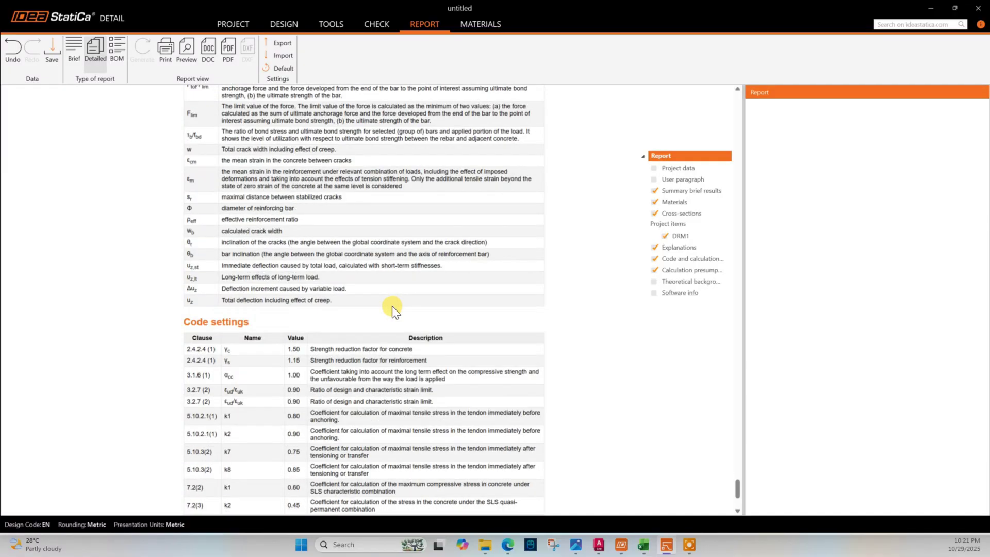
{"action": "scroll", "coordinate": [407, 196], "scroll_direction": "up", "scroll_amount": 5}
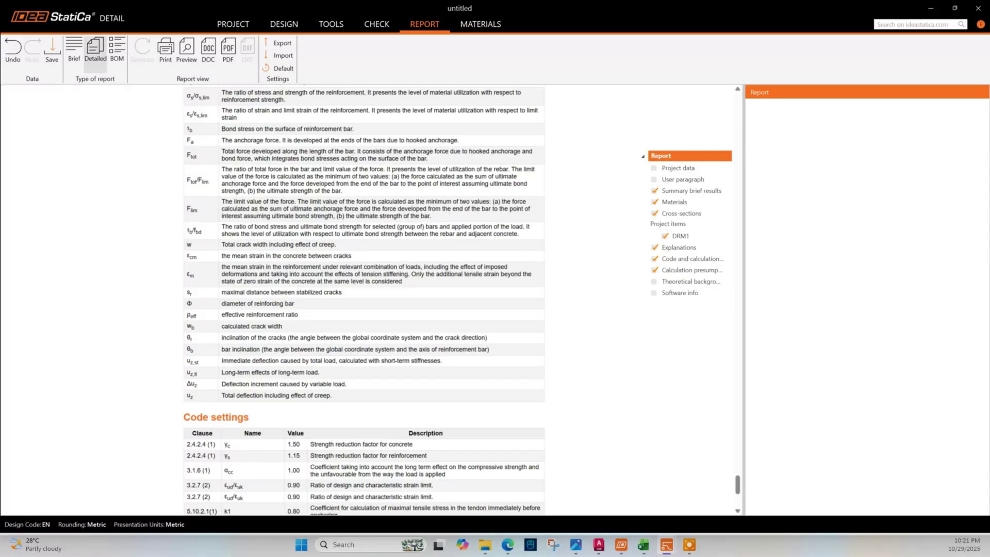
Overwrite CombinedReportHeader.pdf, look through the 23-page PDF in Acrobat, and close it.
{"action": "left_click", "coordinate": [406, 259]}
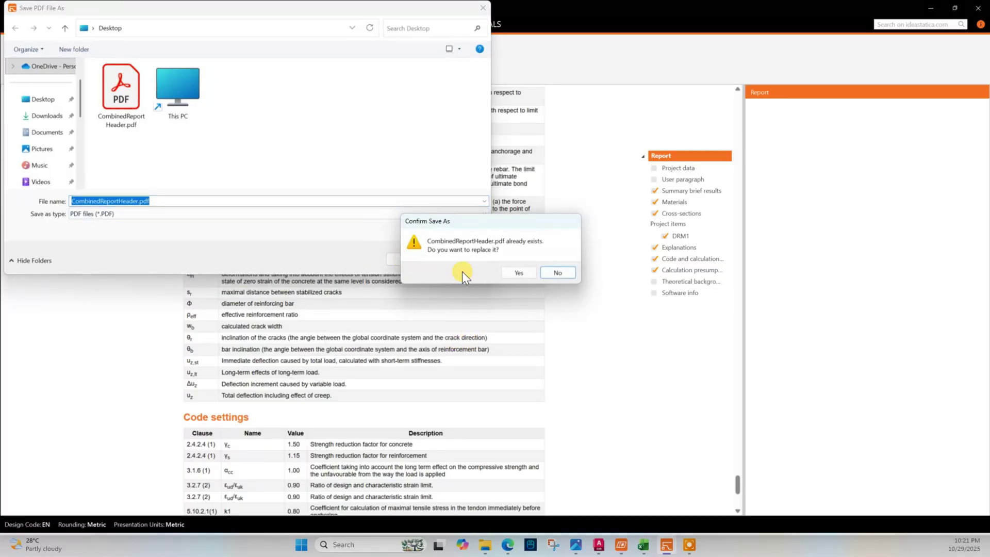
{"action": "left_click", "coordinate": [514, 272]}
{"action": "scroll", "coordinate": [402, 248], "scroll_direction": "down", "scroll_amount": 10}
{"action": "scroll", "coordinate": [392, 258], "scroll_direction": "down", "scroll_amount": 15}
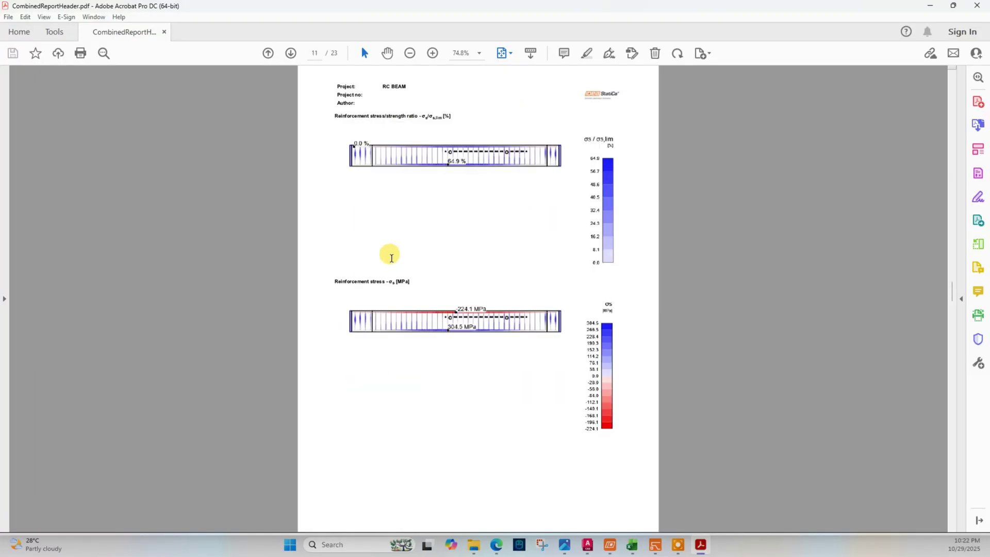
{"action": "scroll", "coordinate": [381, 254], "scroll_direction": "up", "scroll_amount": 20}
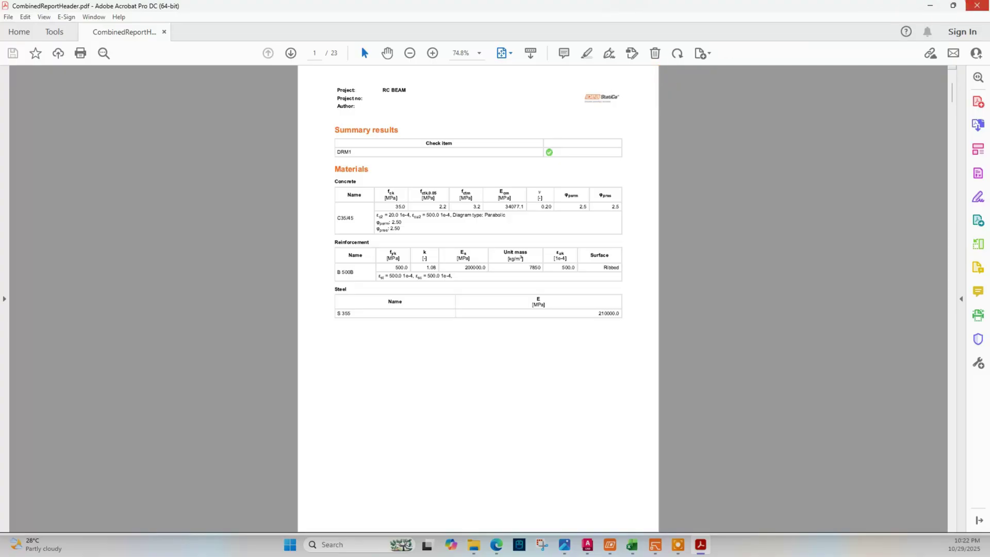
{"action": "left_click", "coordinate": [974, 6]}
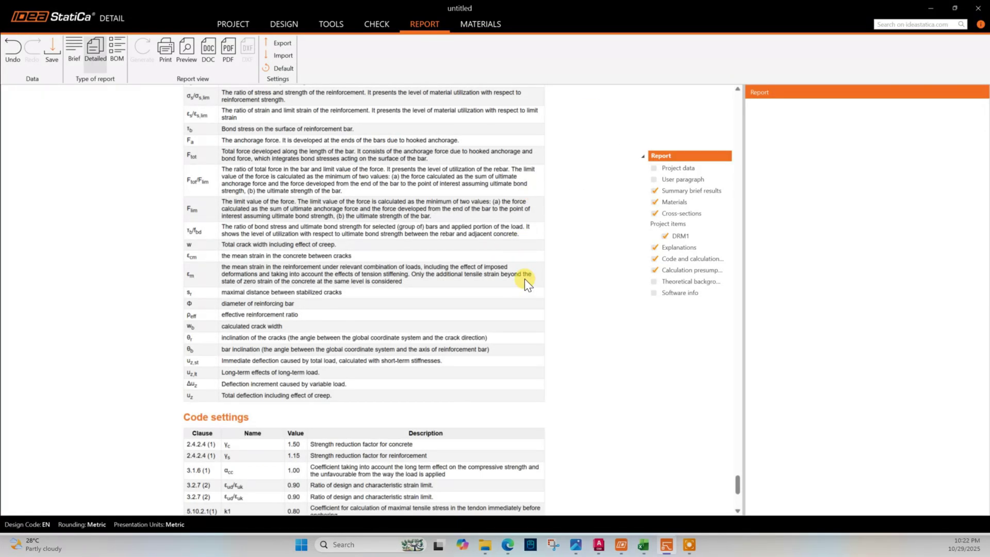